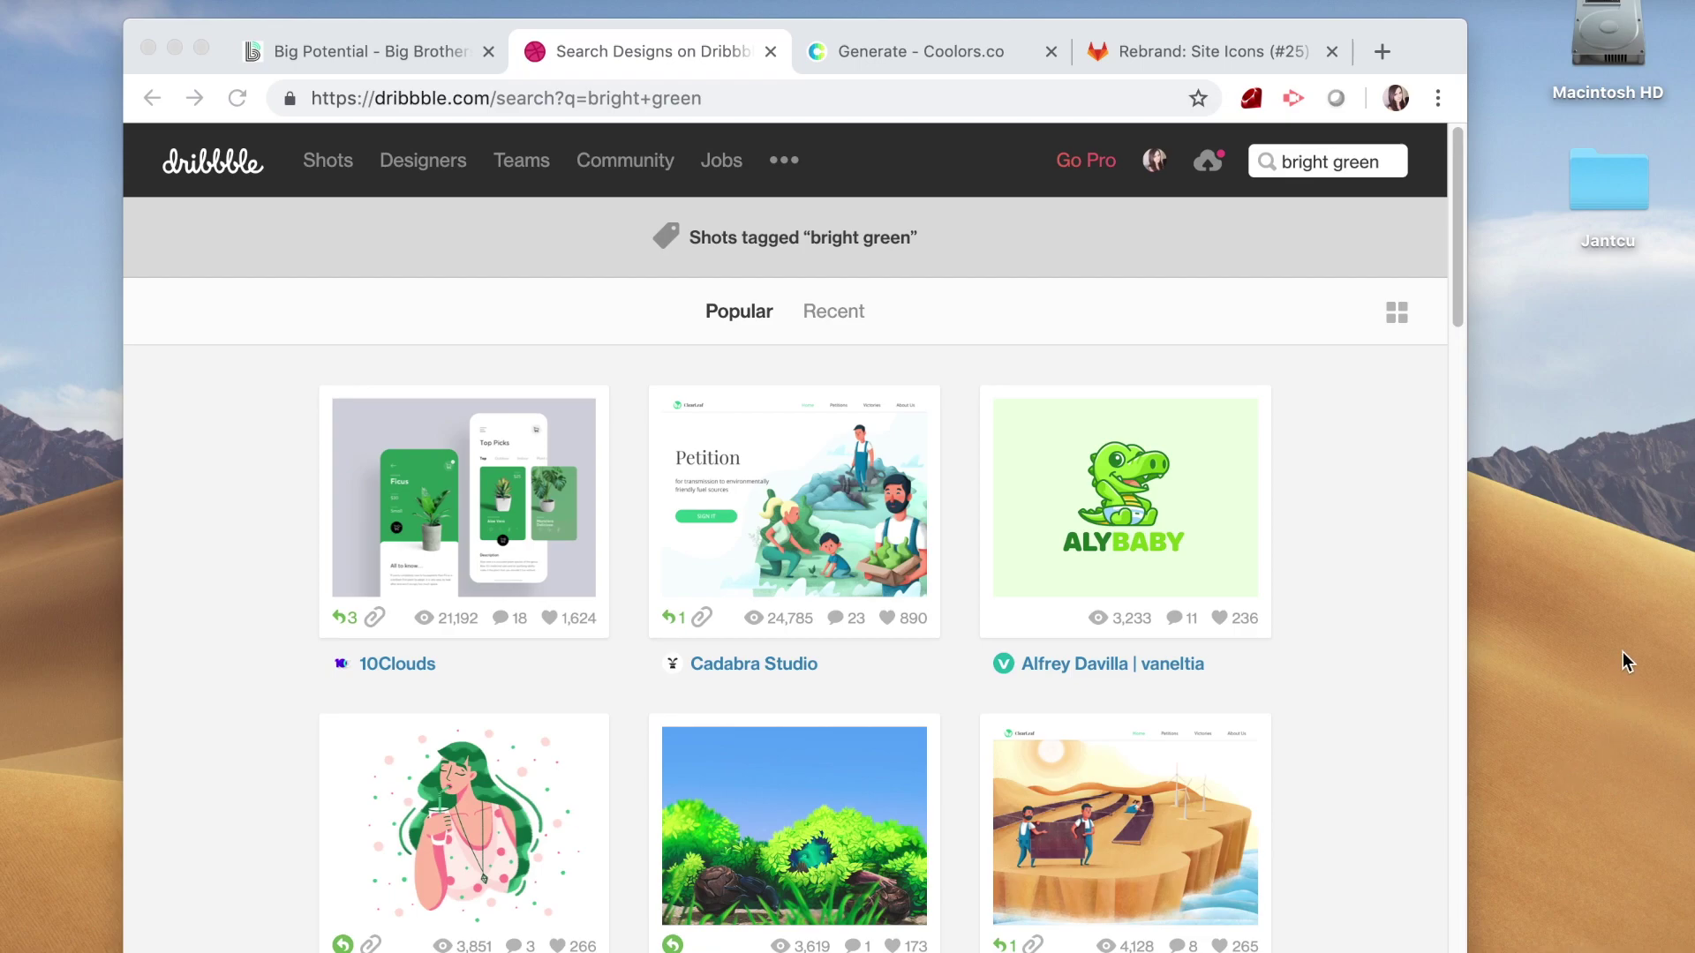
- Restore the minimised Inkscape icon document in front of the Dribbble 'bright green' results
click(1256, 938)
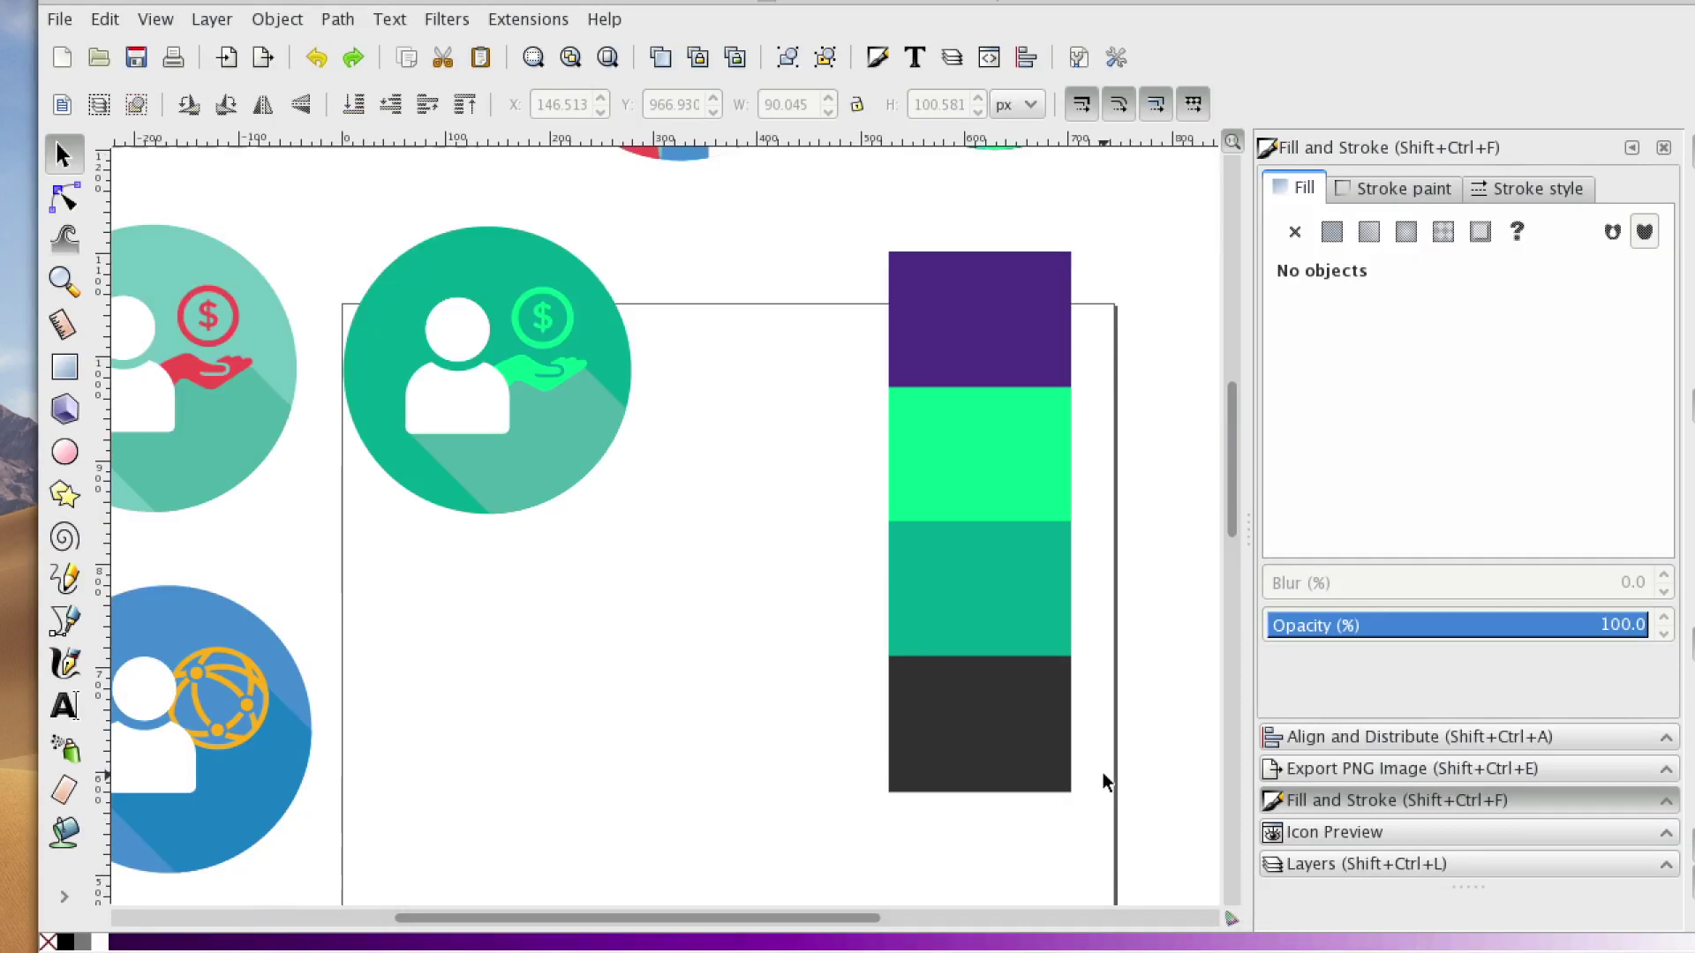
- Pan around the icon canvas and select the teal dollar-hand icon
drag(834, 920, 792, 923)
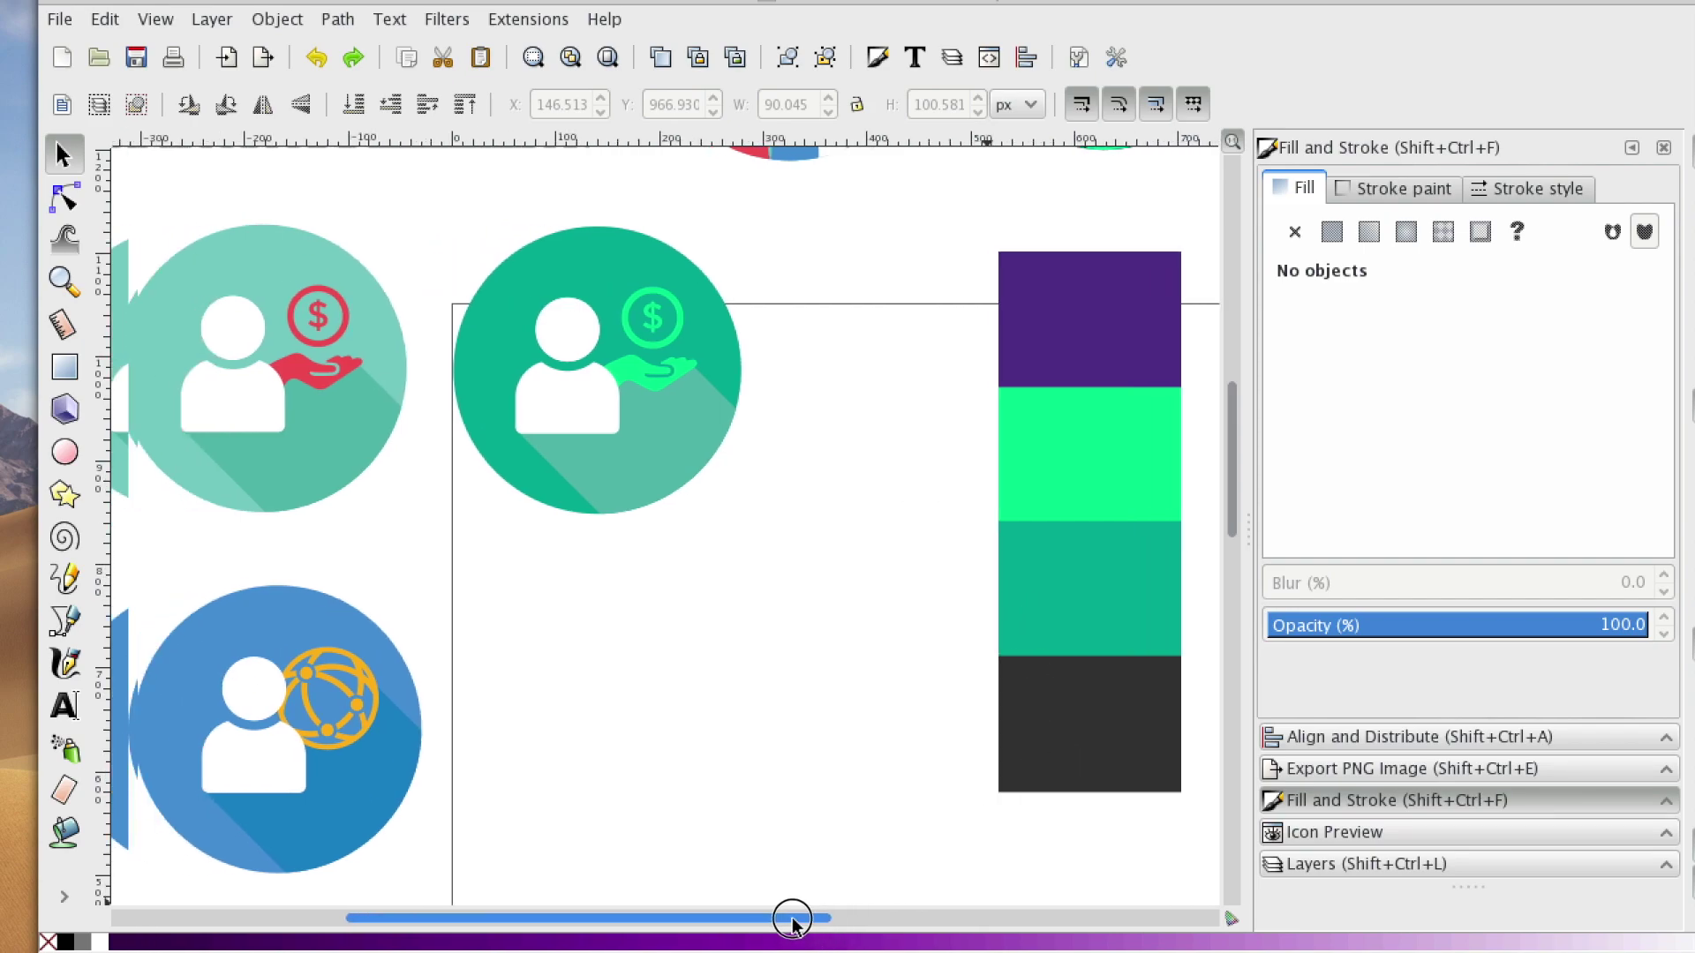
scroll(477, 637, up, 2)
click(347, 452)
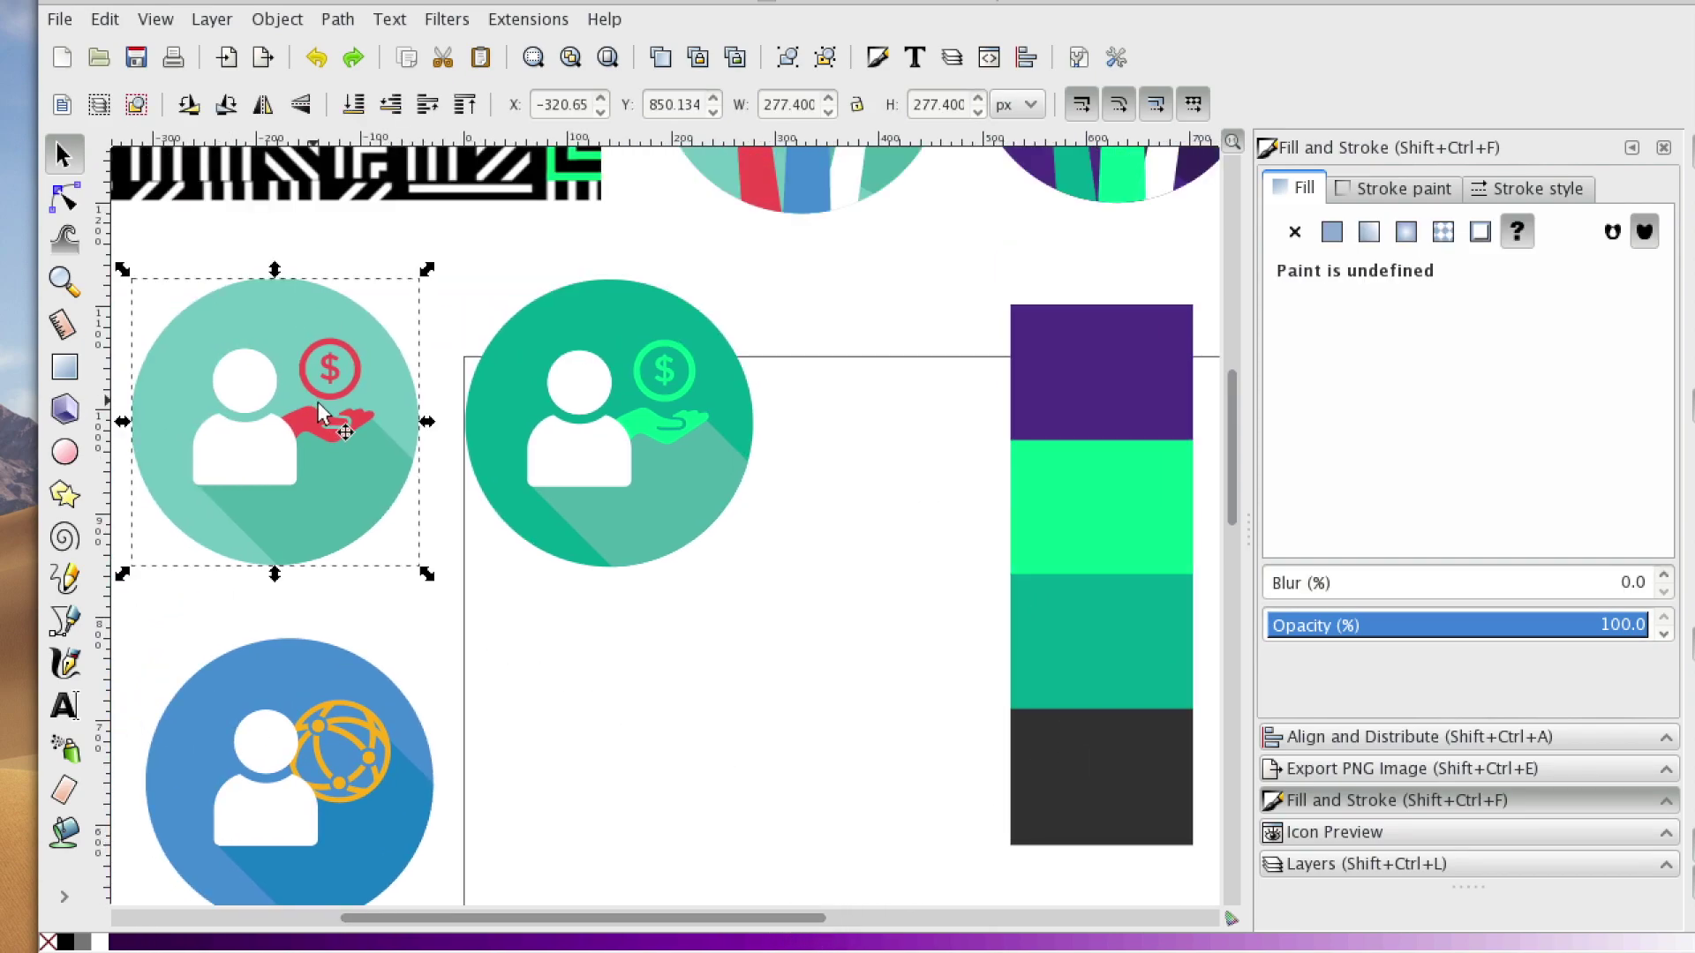
mouse_move(671, 920)
mouse_down()
mouse_move(652, 918)
mouse_move(689, 920)
mouse_up()
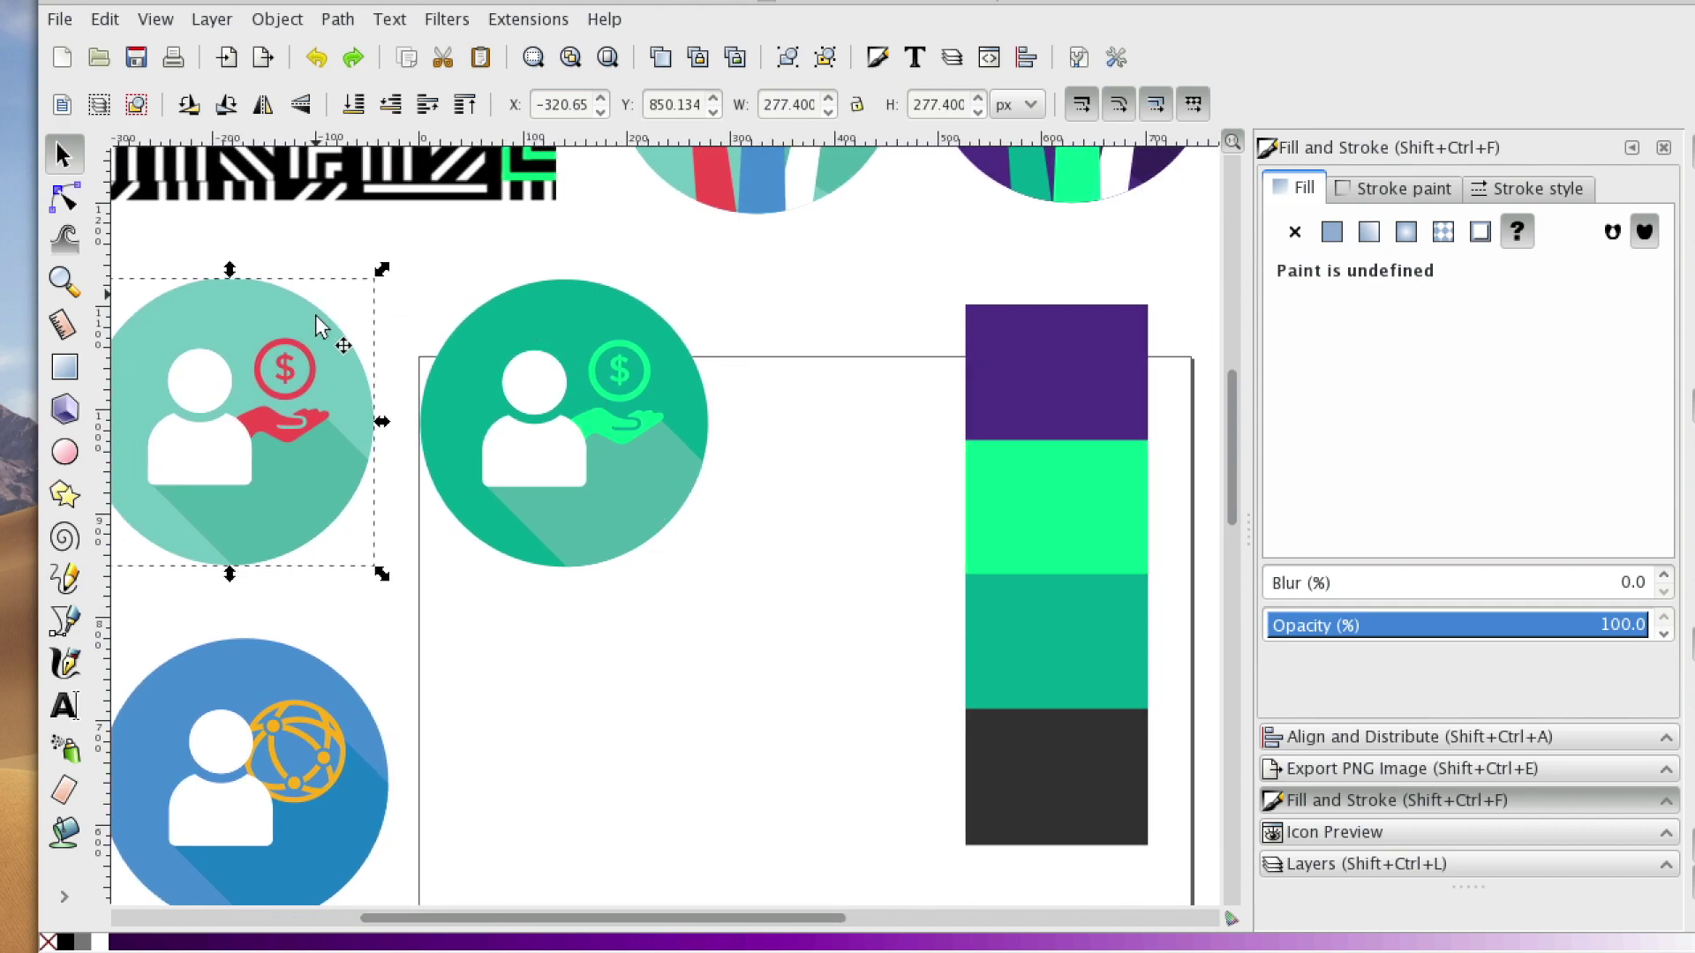
scroll(136, 692, down, 3)
drag(578, 930, 537, 915)
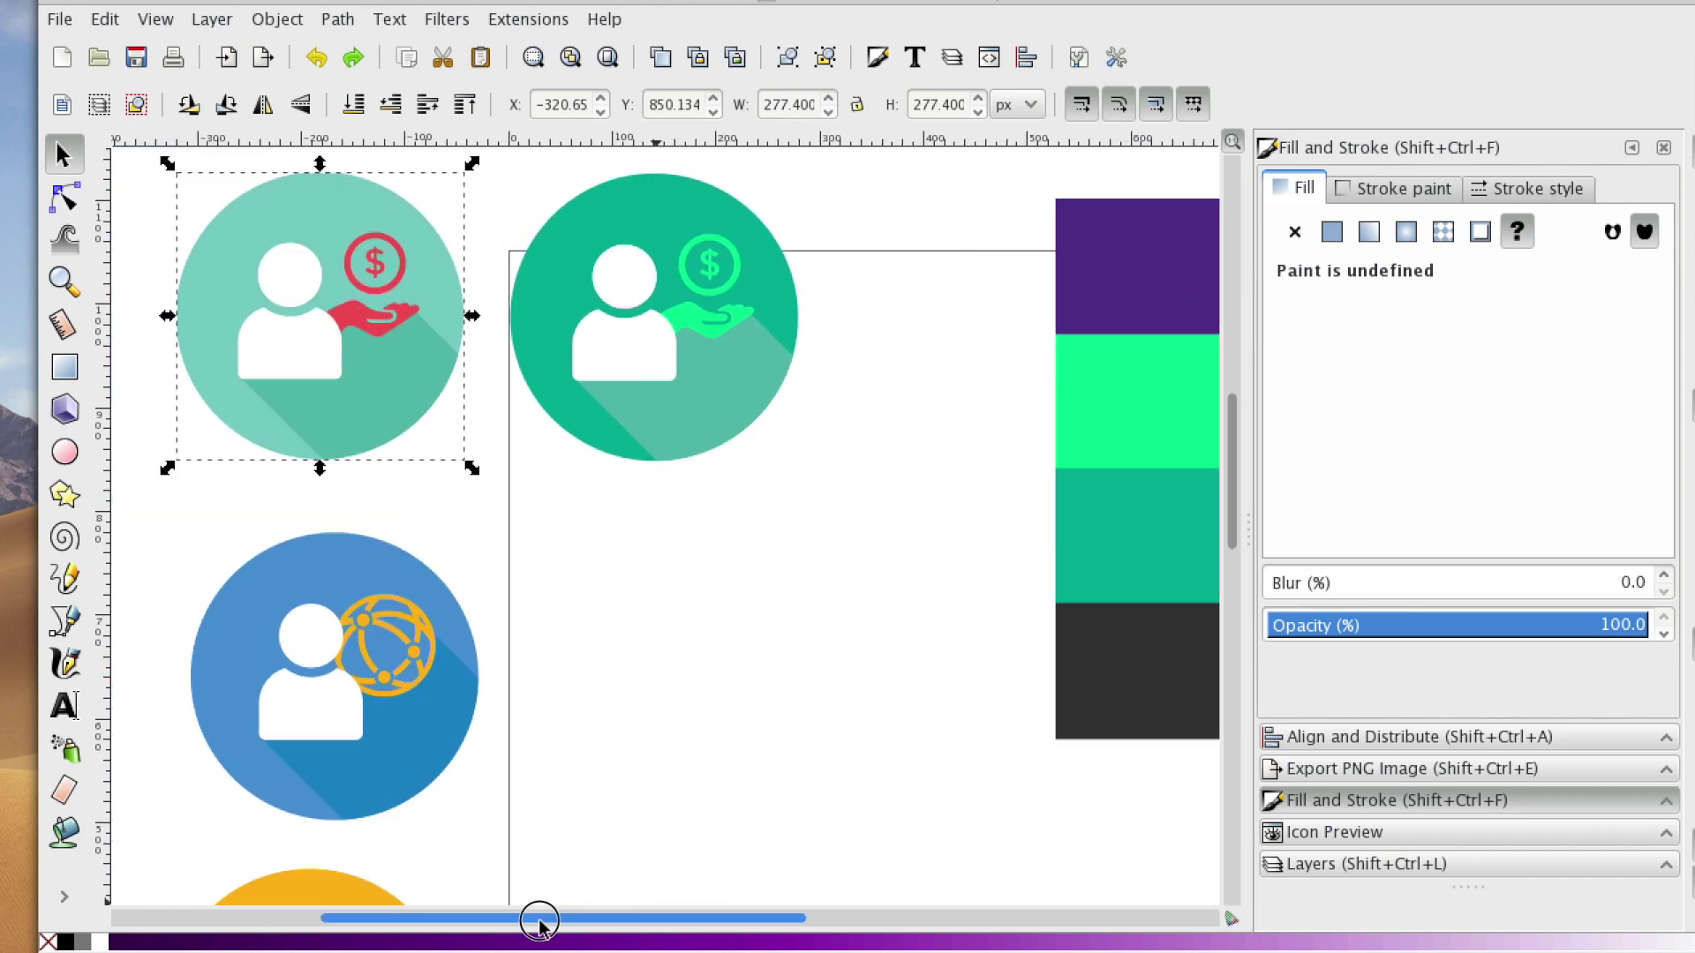
- Duplicate the blue globe user icon and drag the copy under the green dollar icon
drag(177, 503, 556, 855)
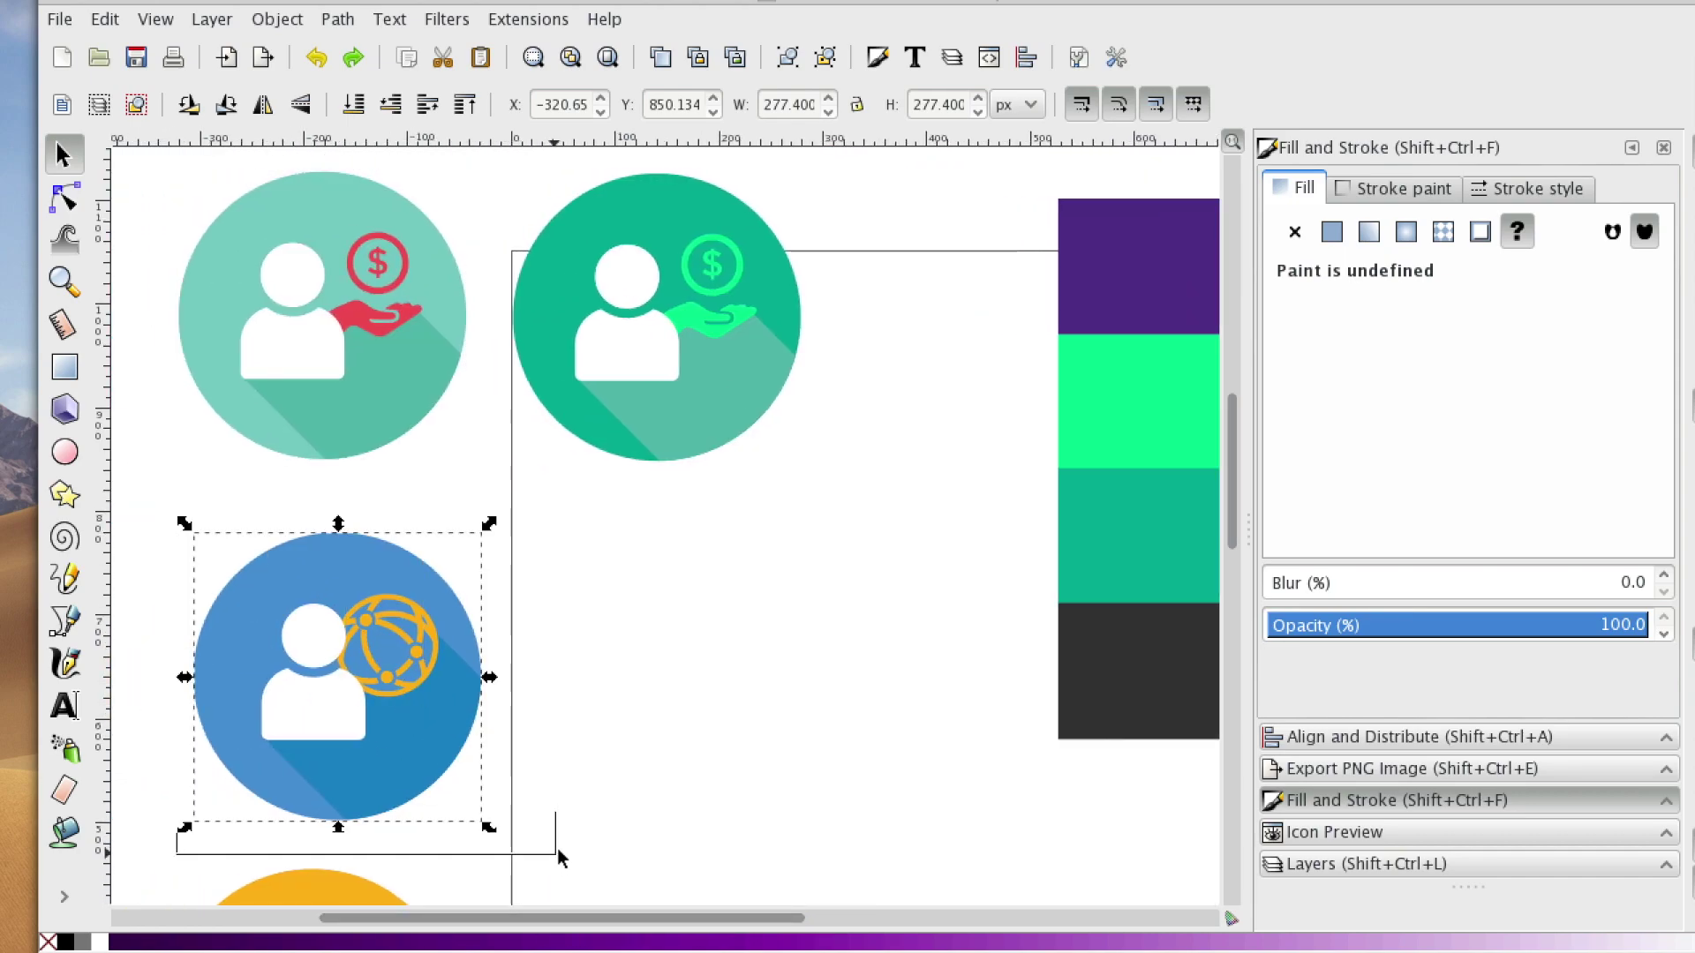
key(ctrl+c)
key(ctrl+v)
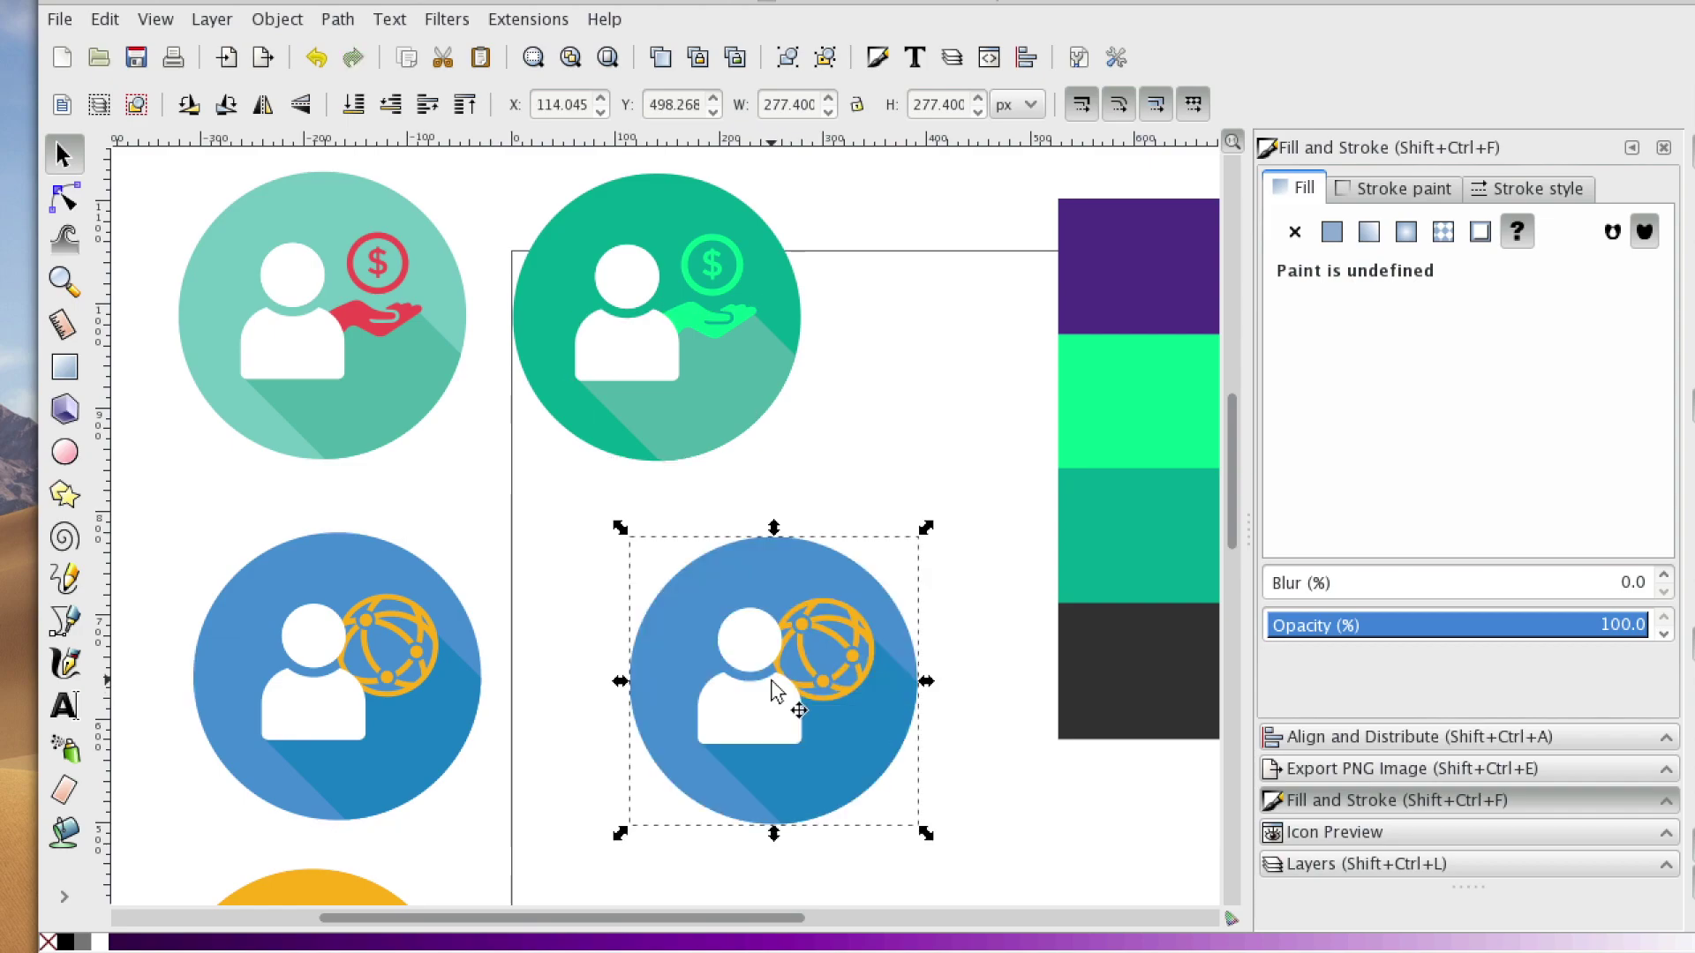
drag(776, 688, 651, 678)
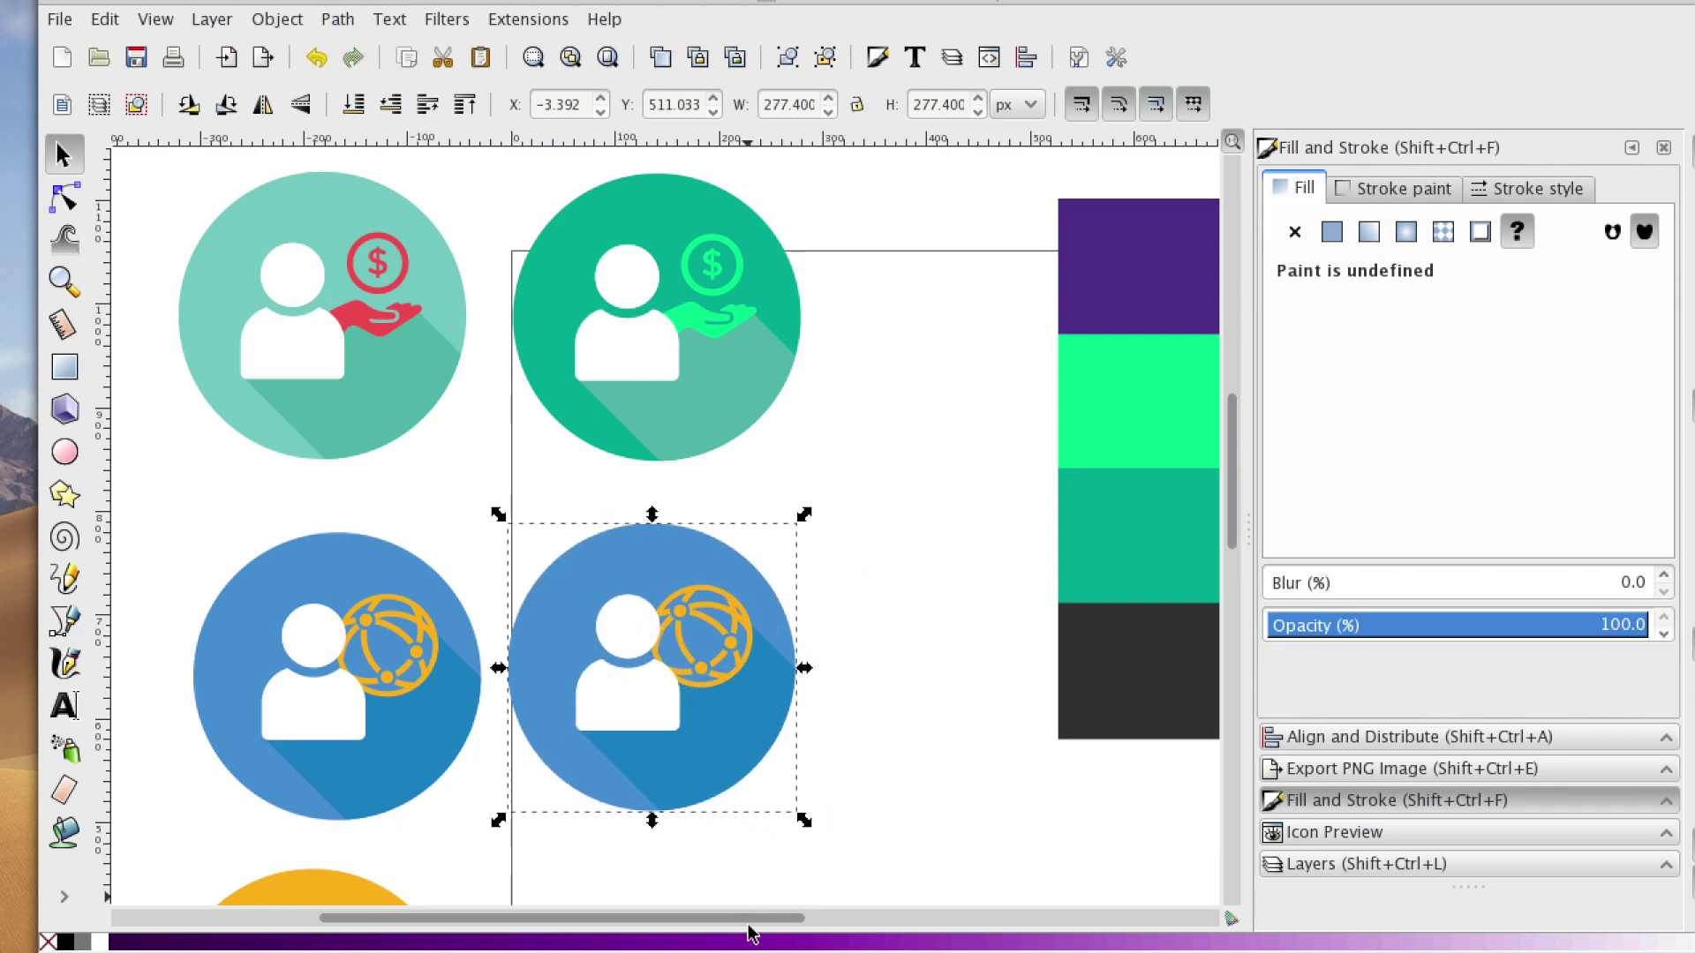
- Read the RGBA values of the bright green and dark grey swatches, then return to Chrome
drag(749, 918, 818, 931)
click(1021, 391)
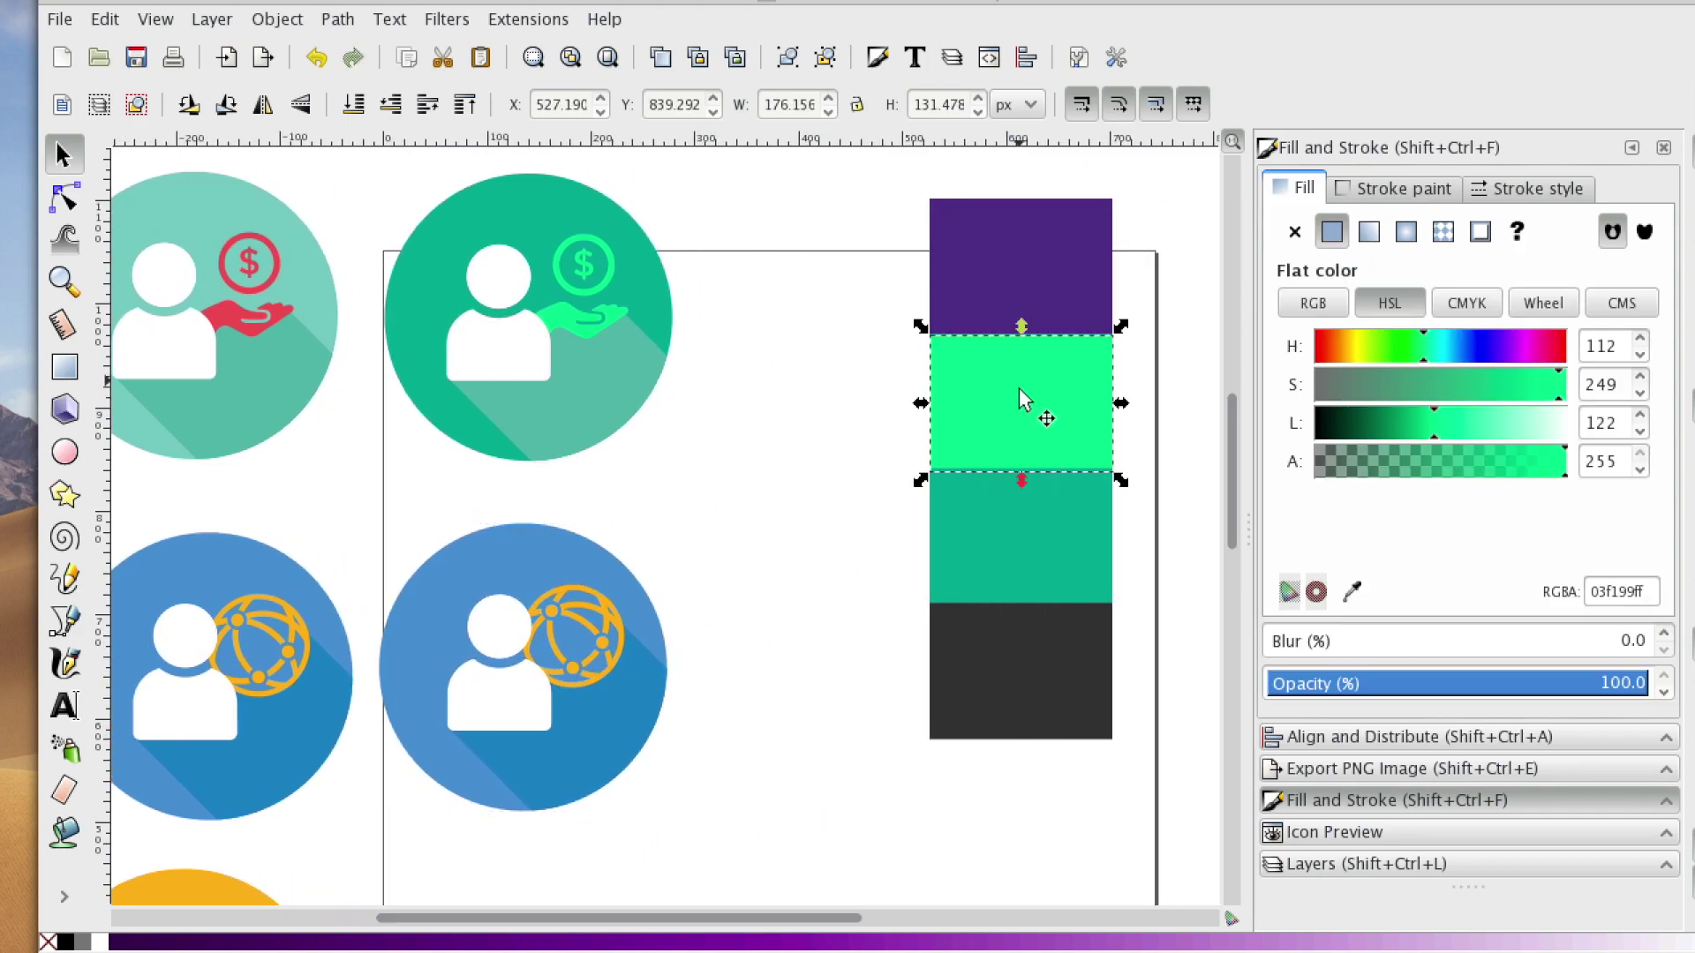
click(1013, 651)
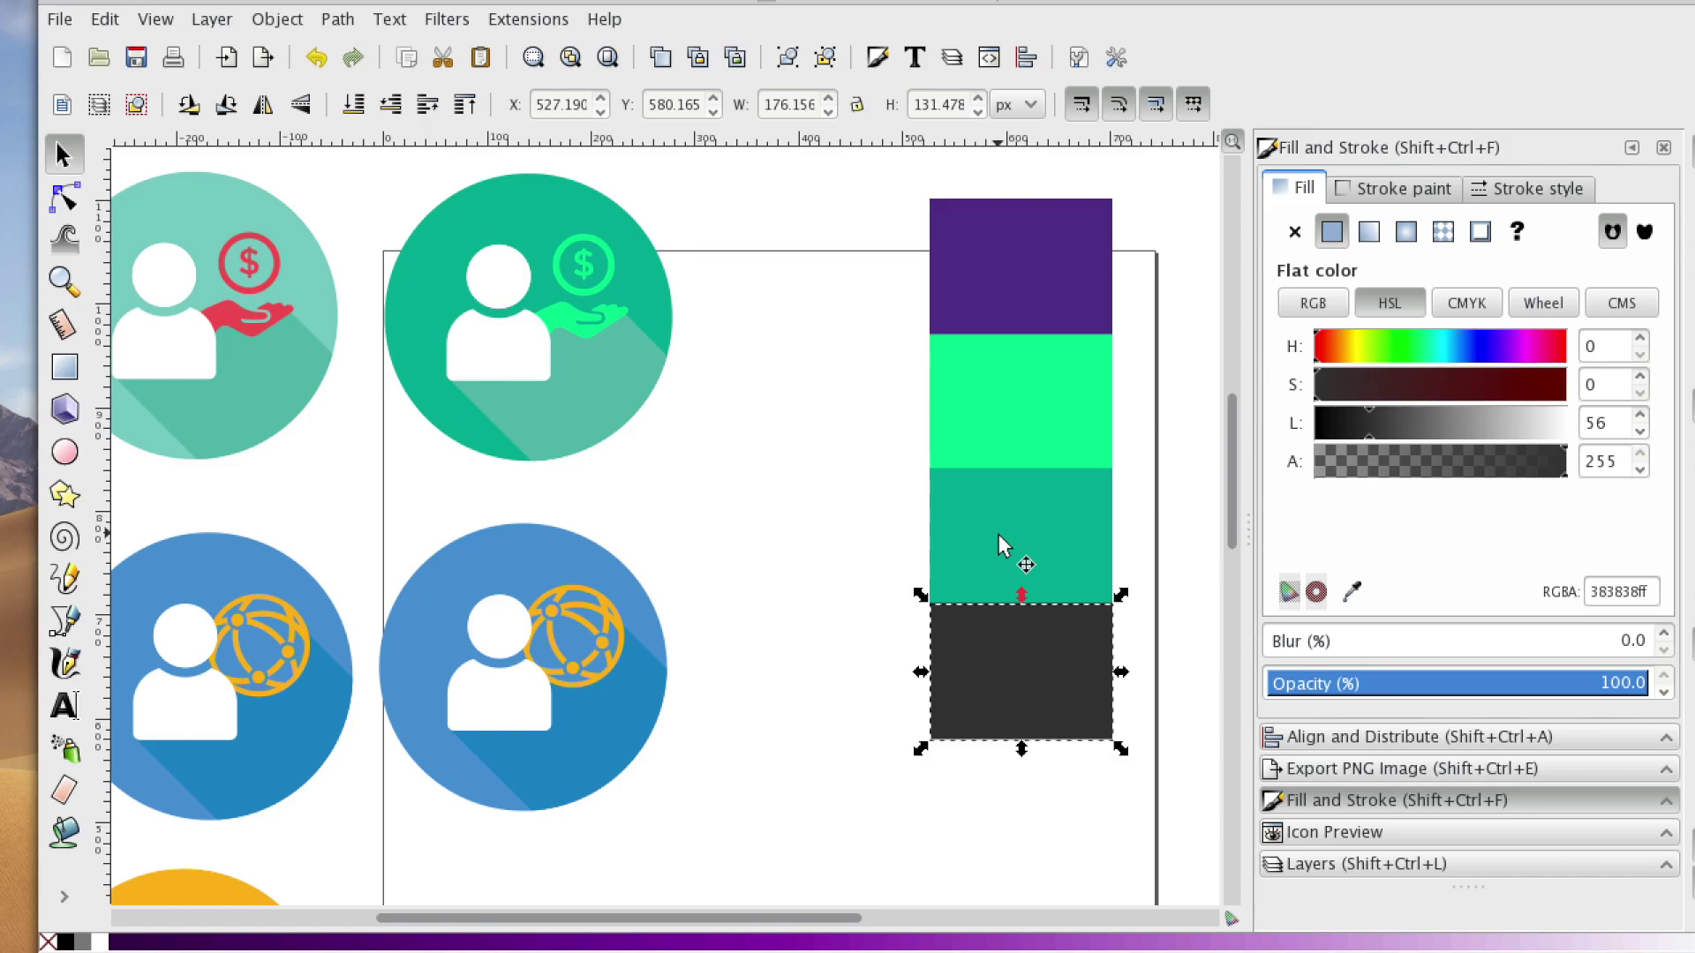
key(super+Tab)
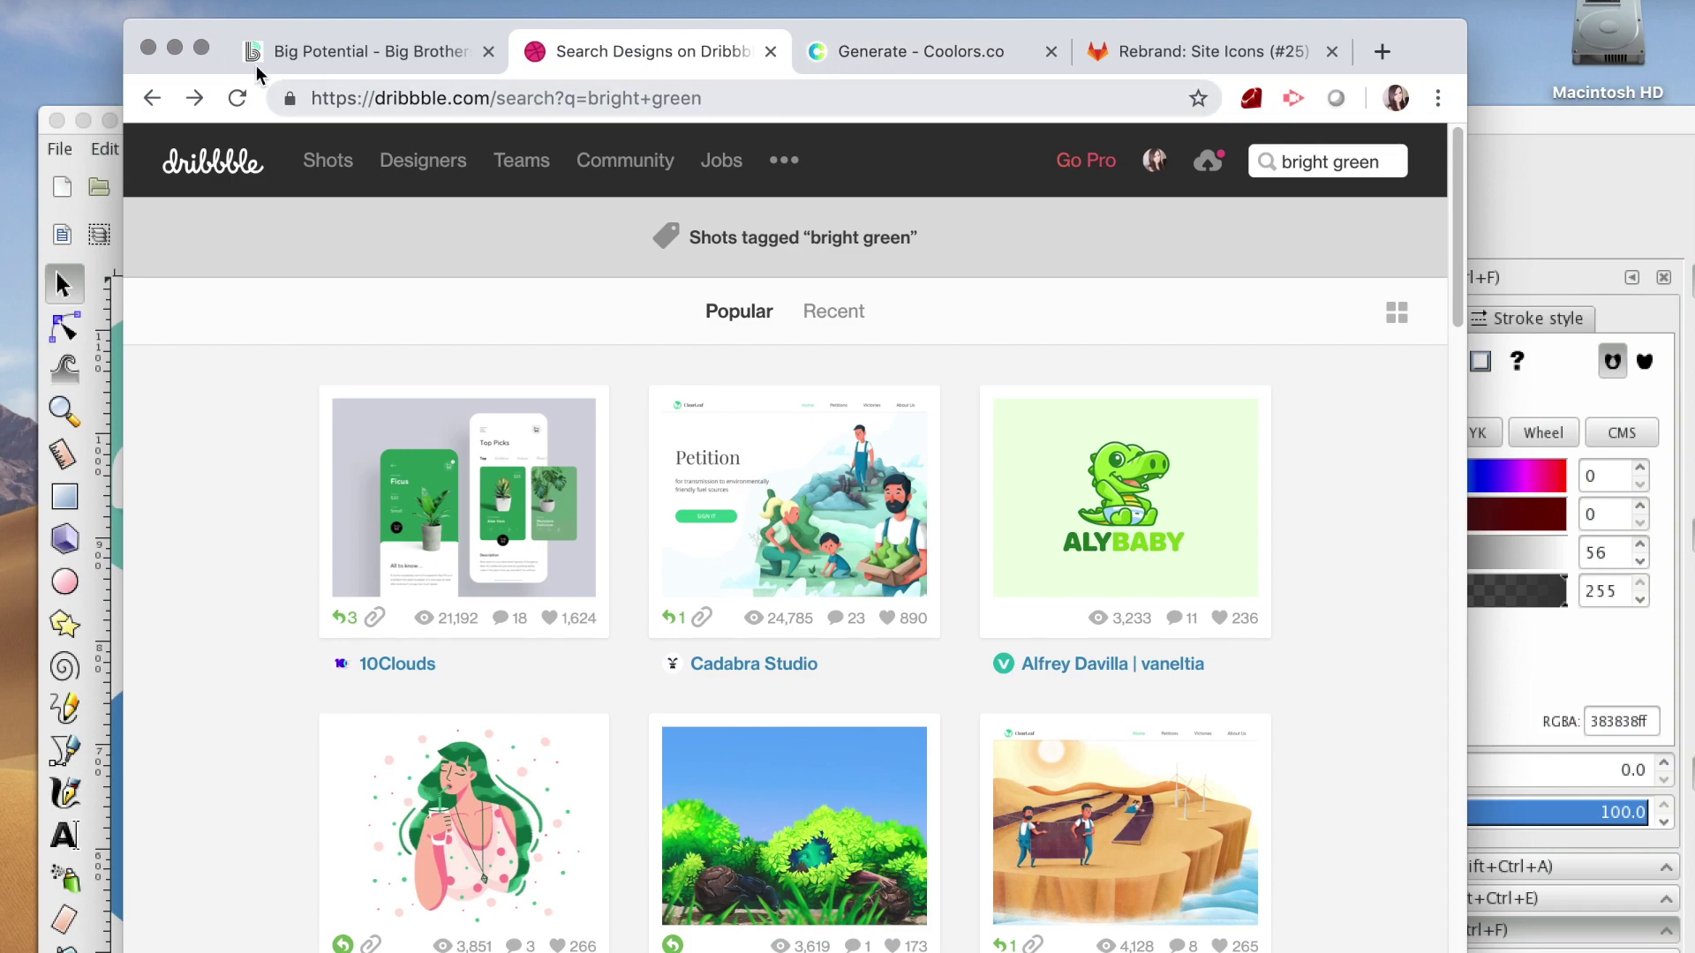
- Scroll through the Dribbble 'bright green' shots to the end of the loaded results
scroll(1240, 450, down, 5)
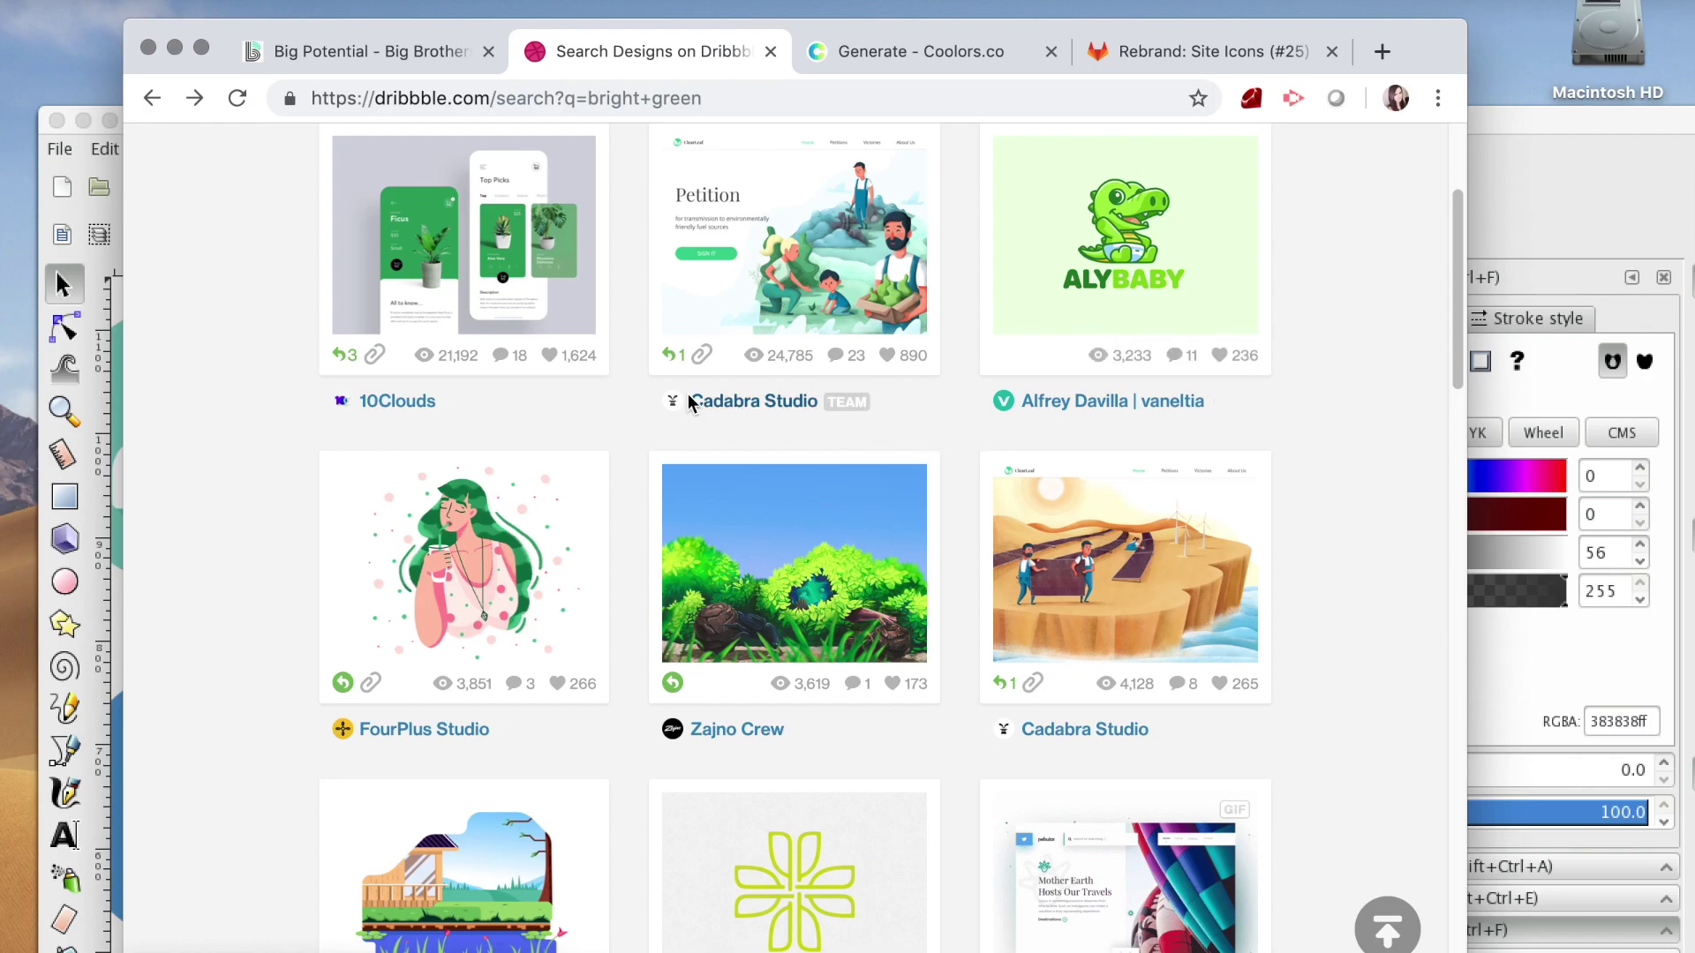
scroll(1236, 574, down, 1)
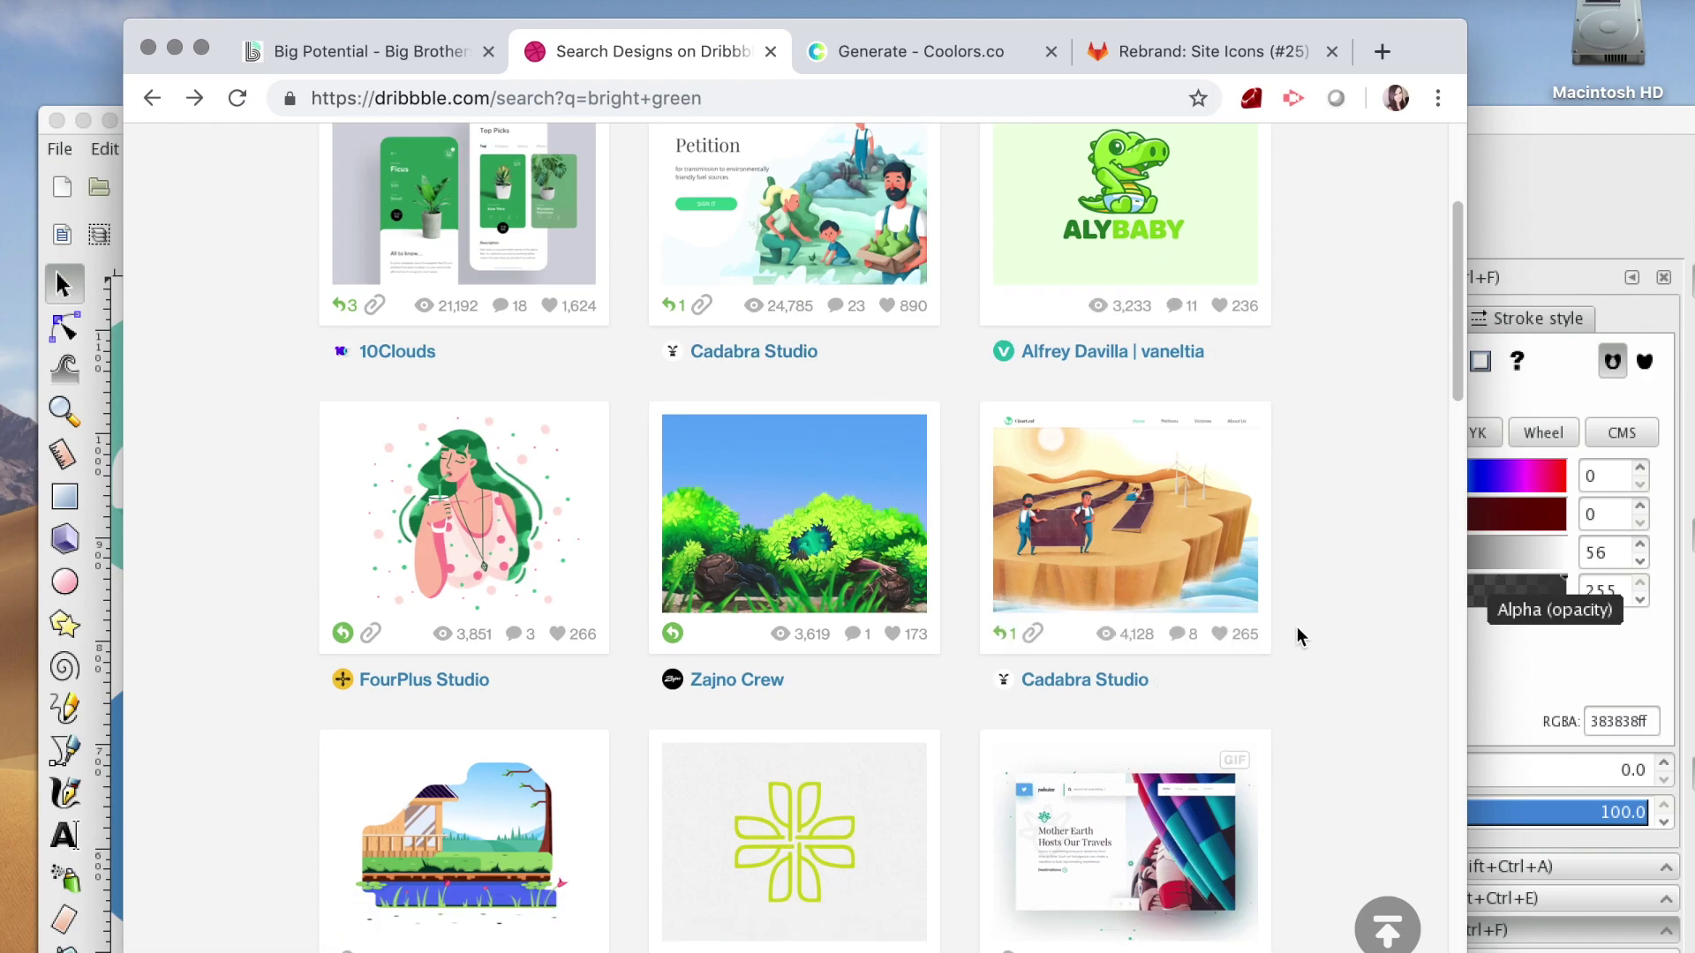
scroll(1315, 626, down, 10)
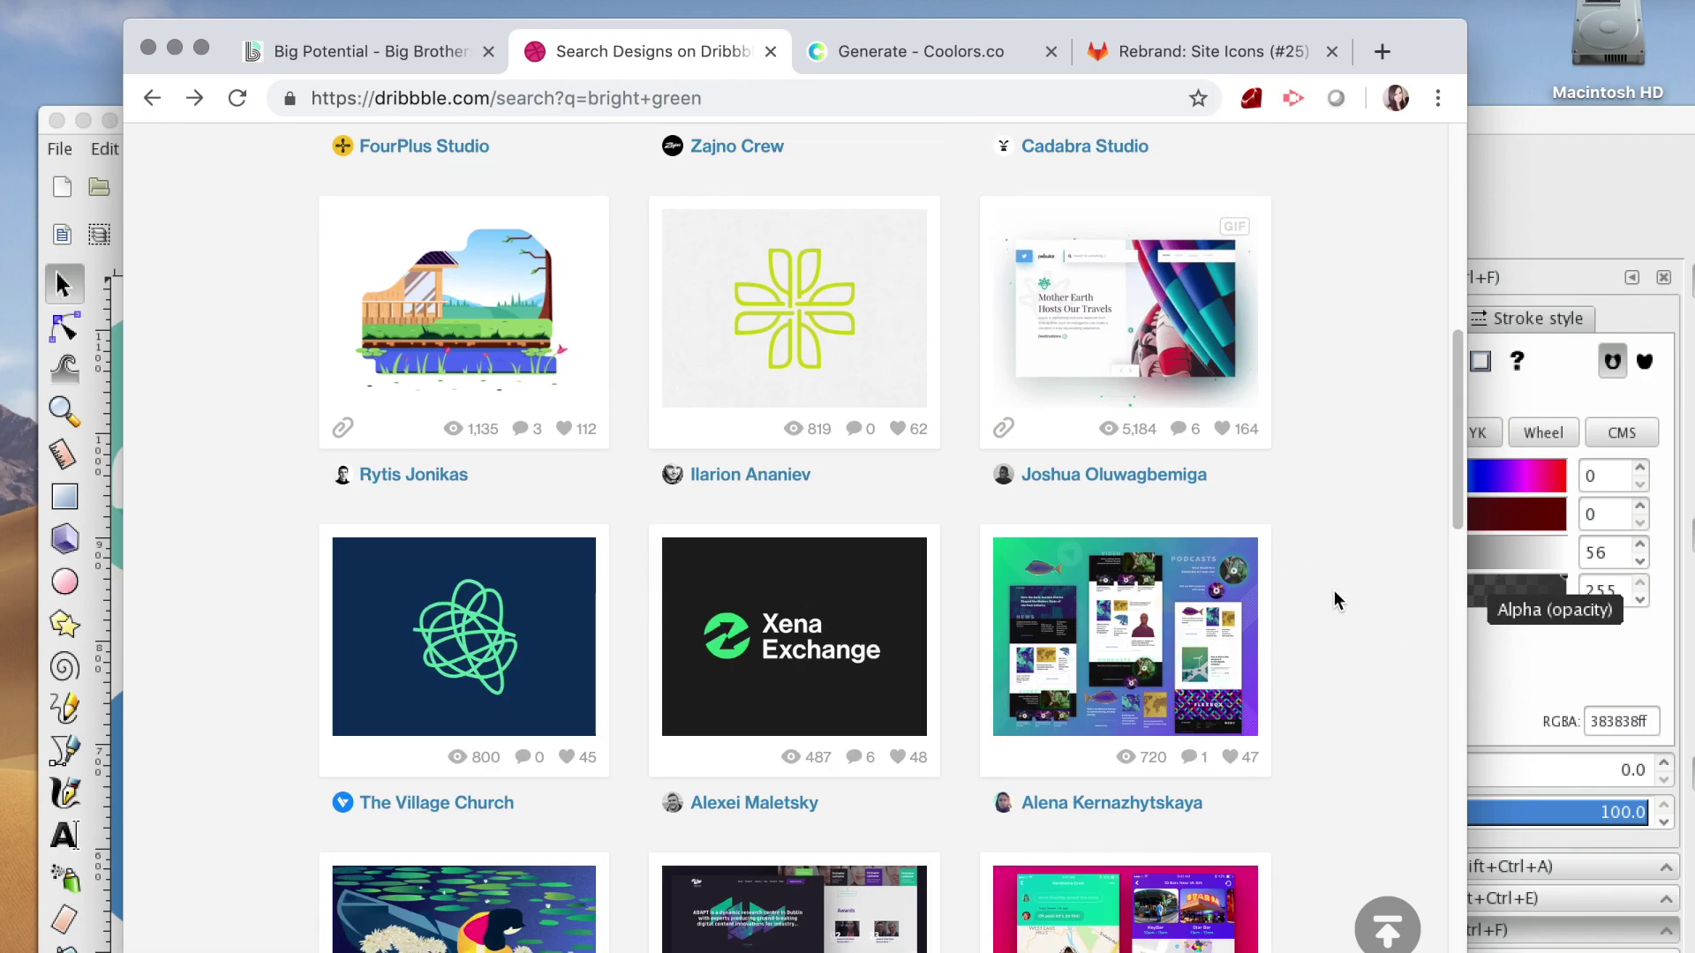
scroll(1333, 600, up, 15)
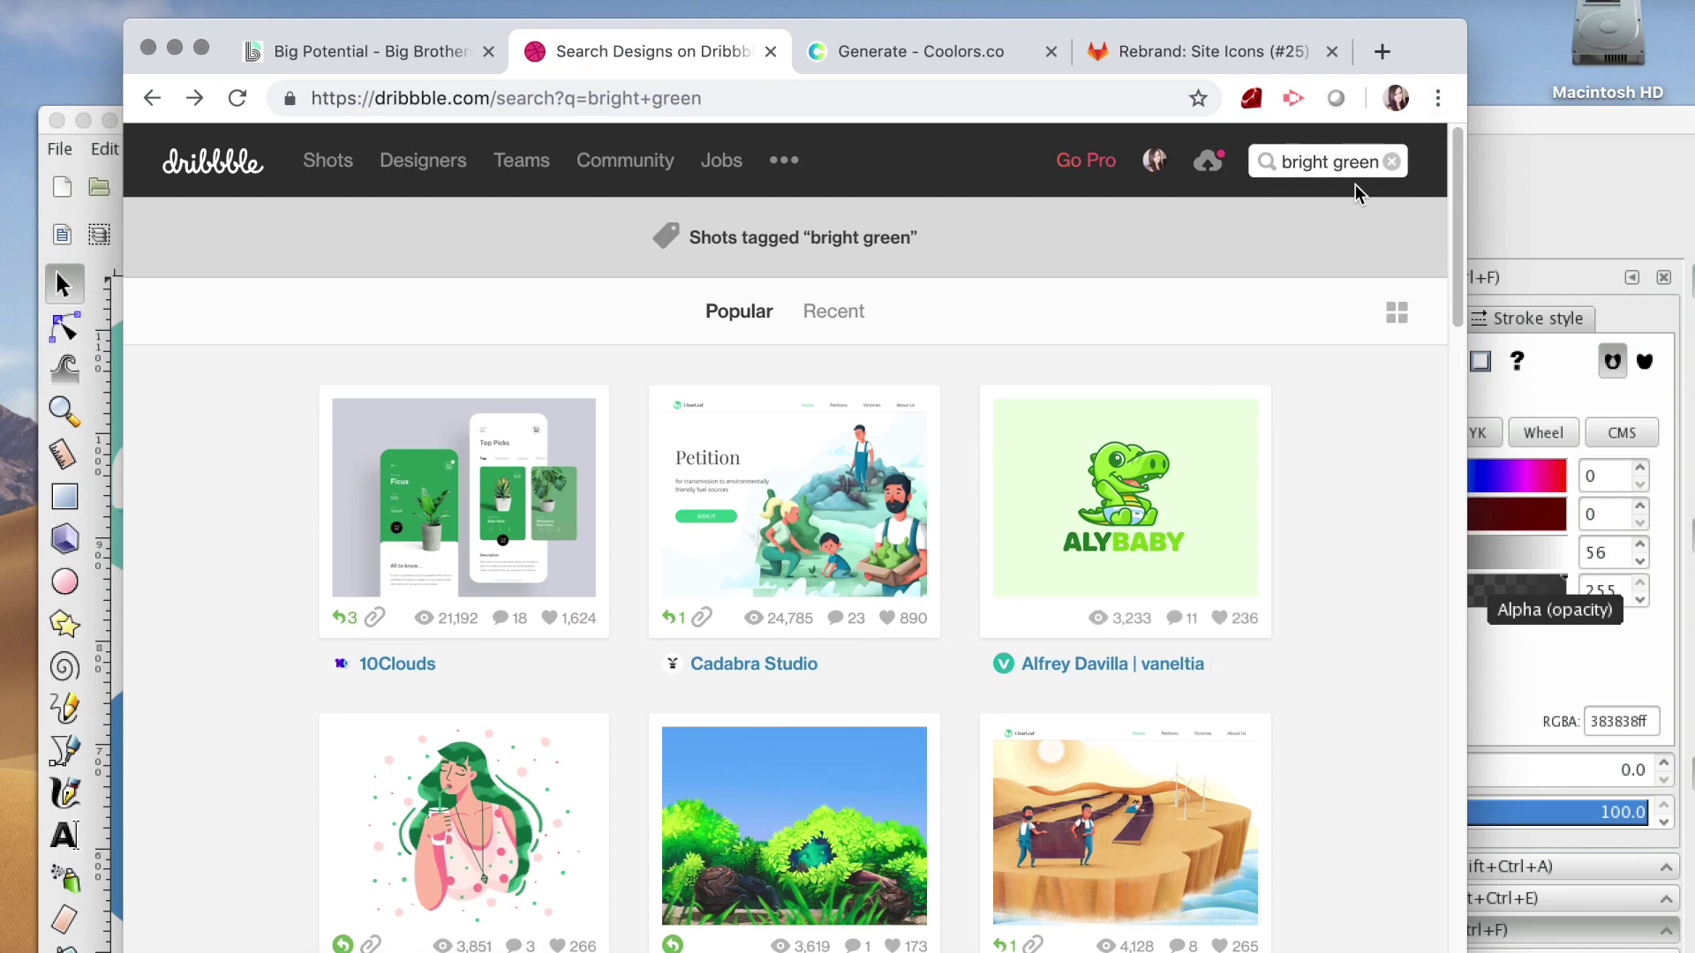
scroll(1304, 291, down, 10)
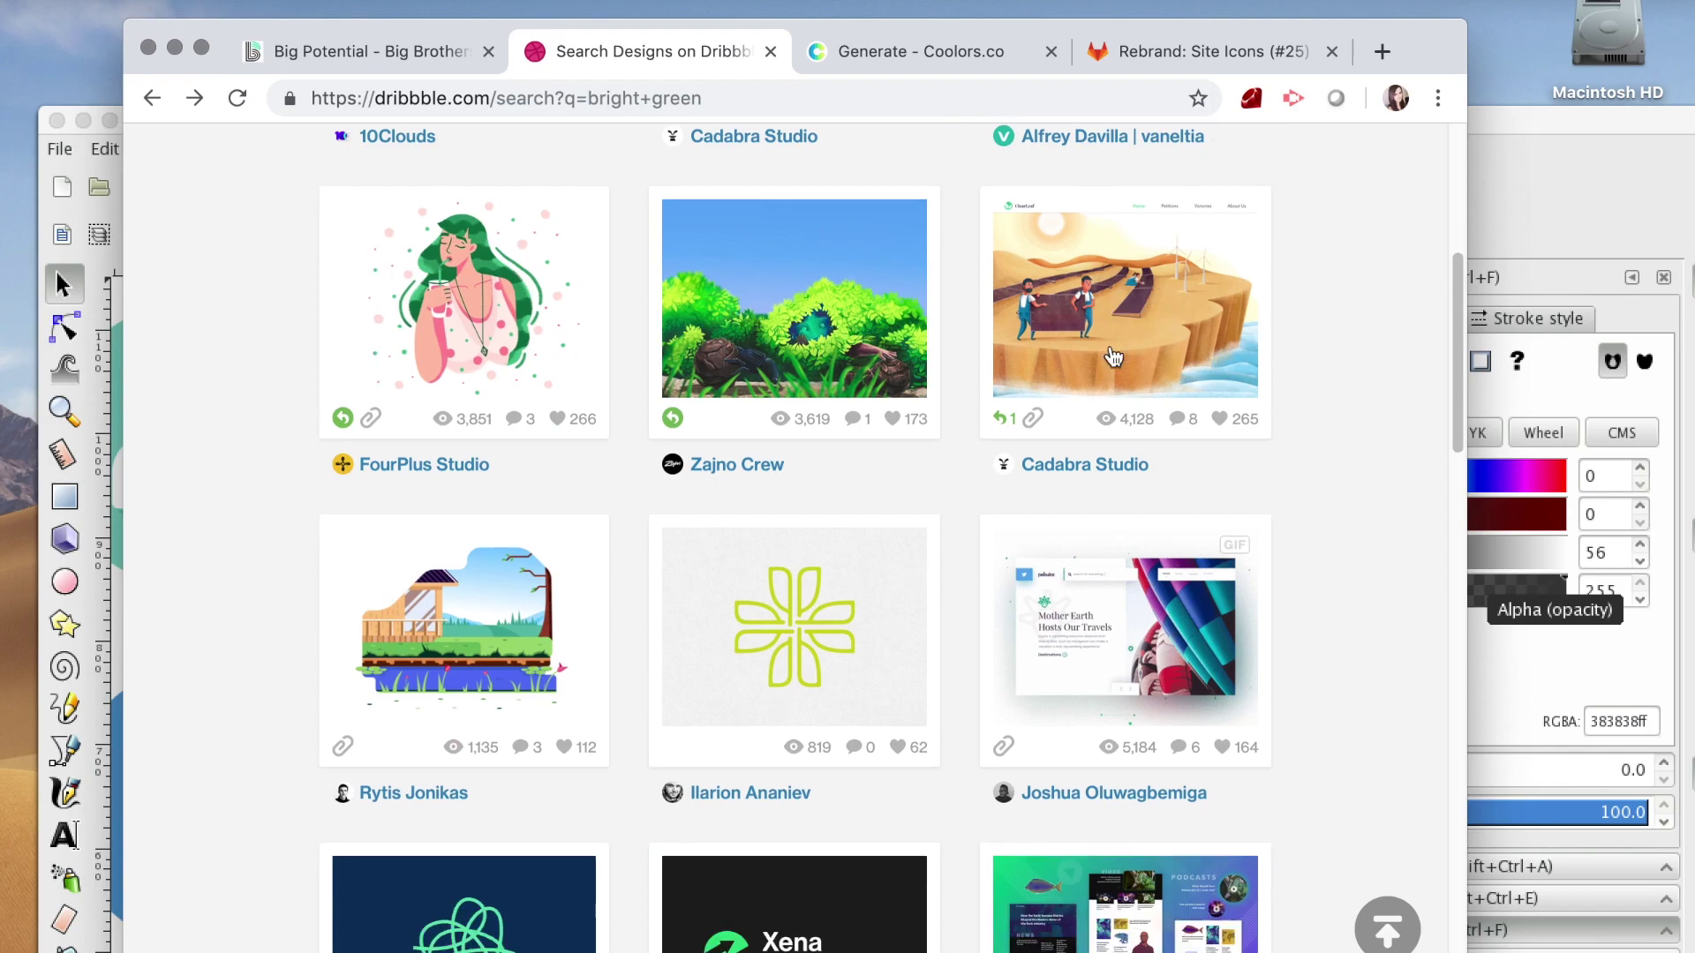
scroll(1114, 356, down, 12)
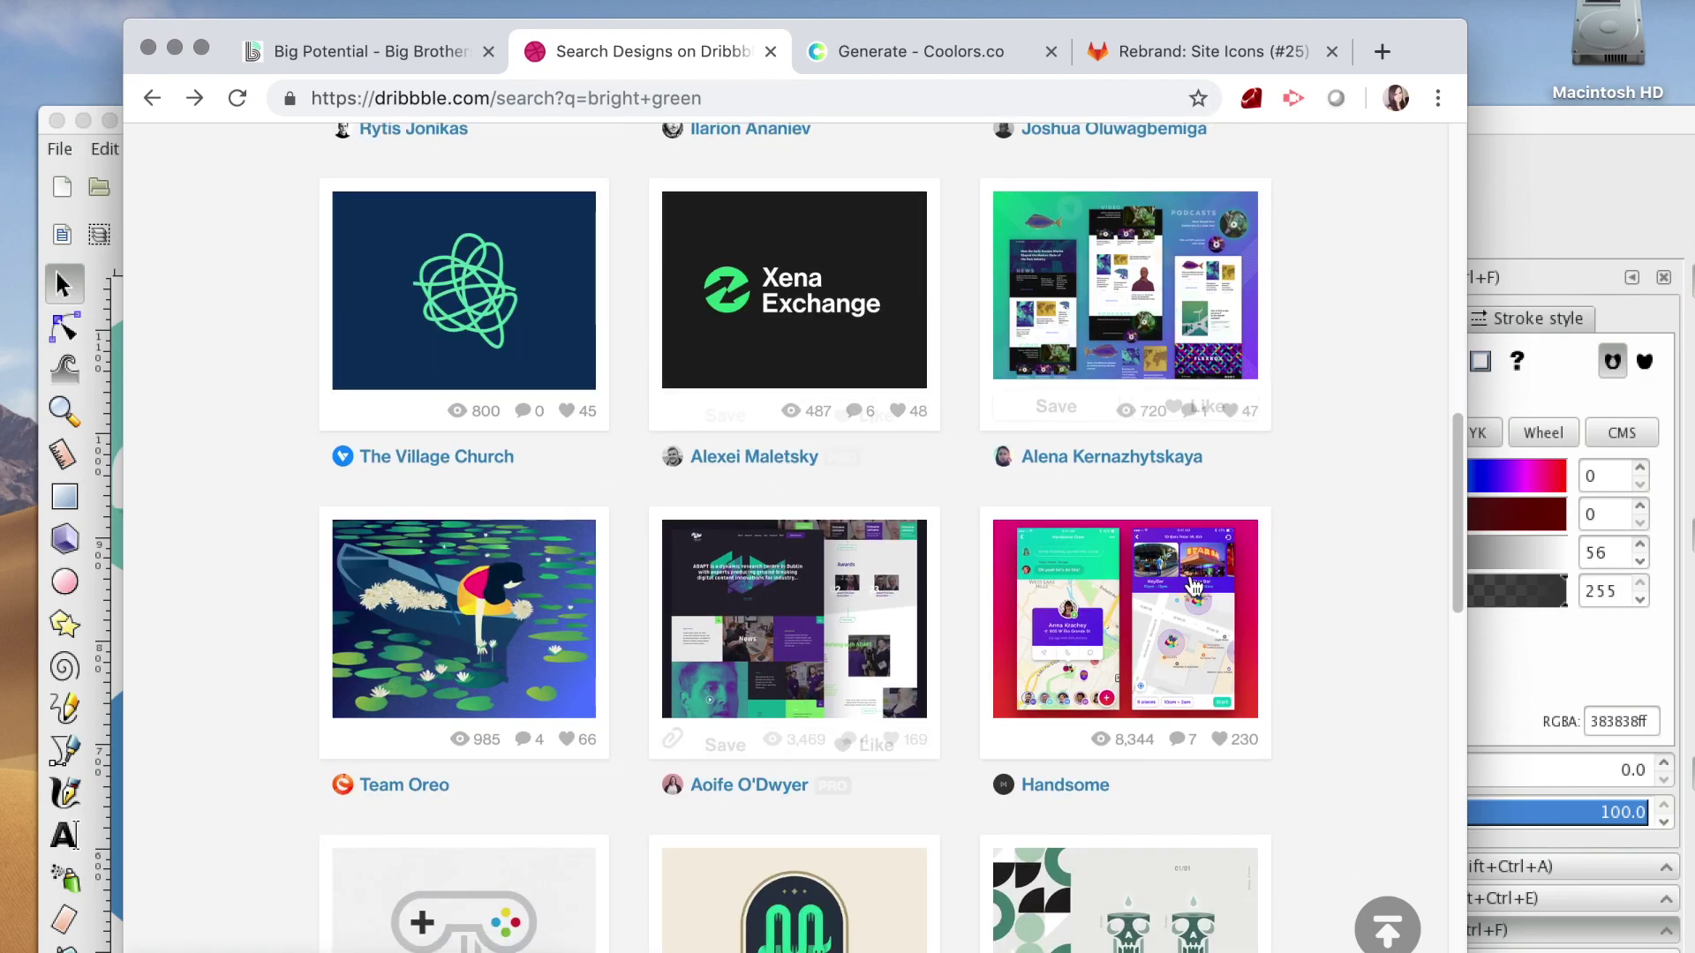
scroll(1193, 587, down, 1)
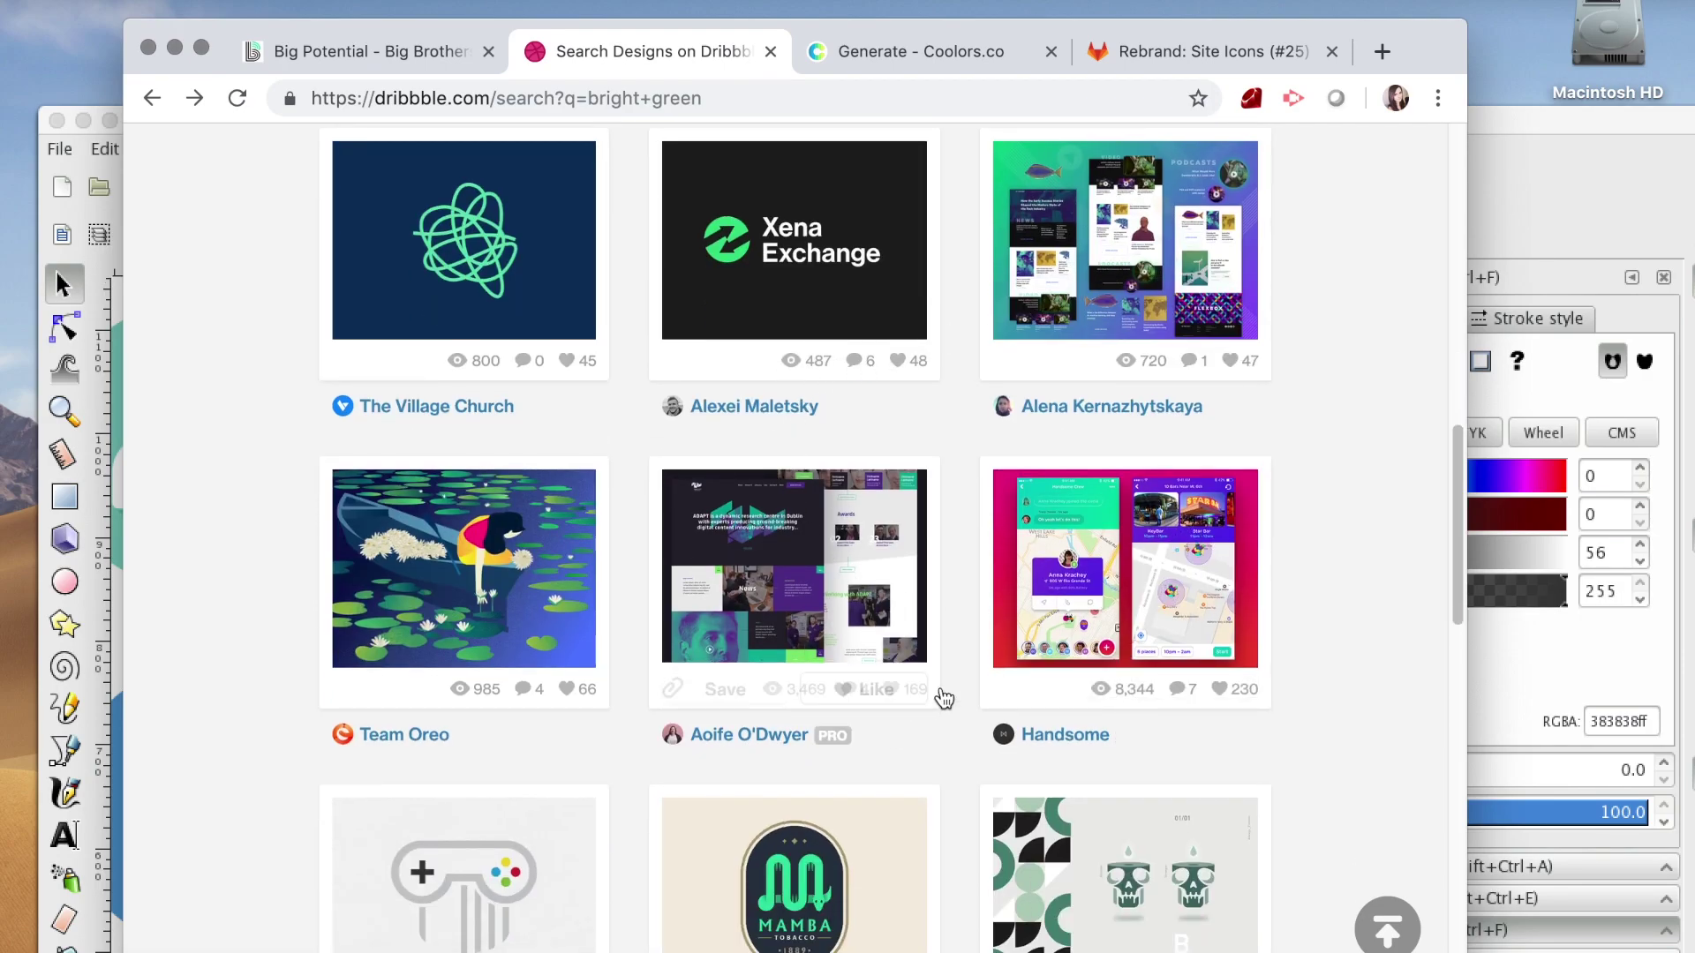
scroll(988, 674, down, 20)
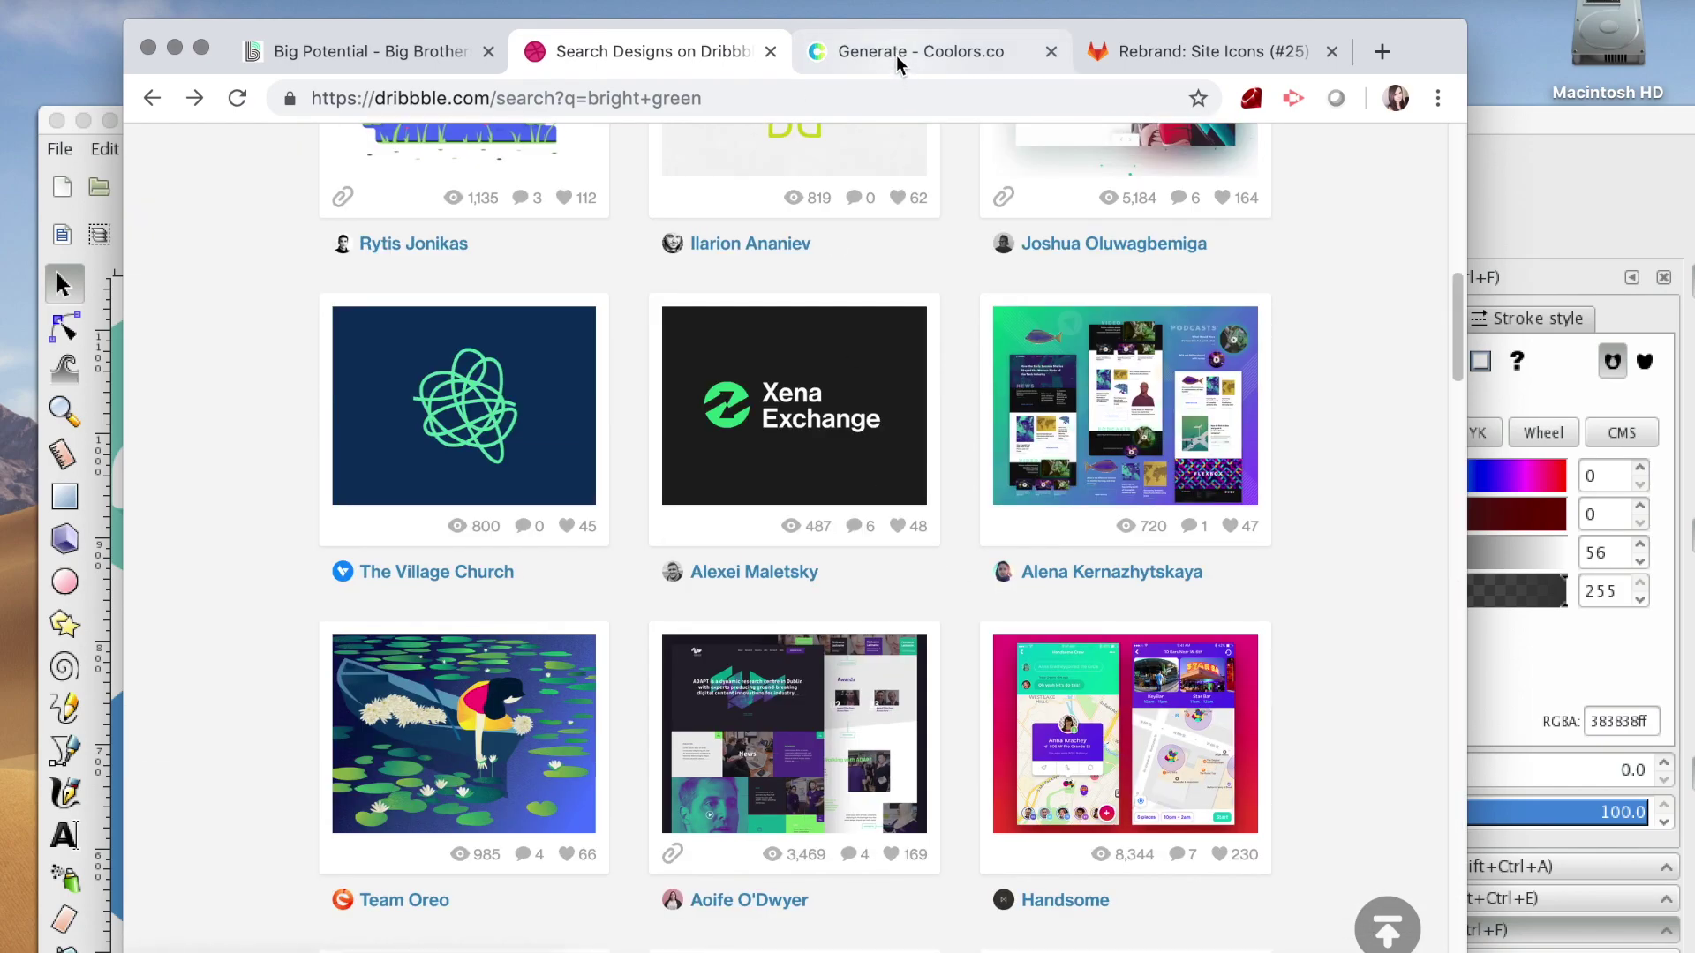
- Regenerate the three unlocked Coolors colours repeatedly beside locked #00FC9F and #383838
click(897, 55)
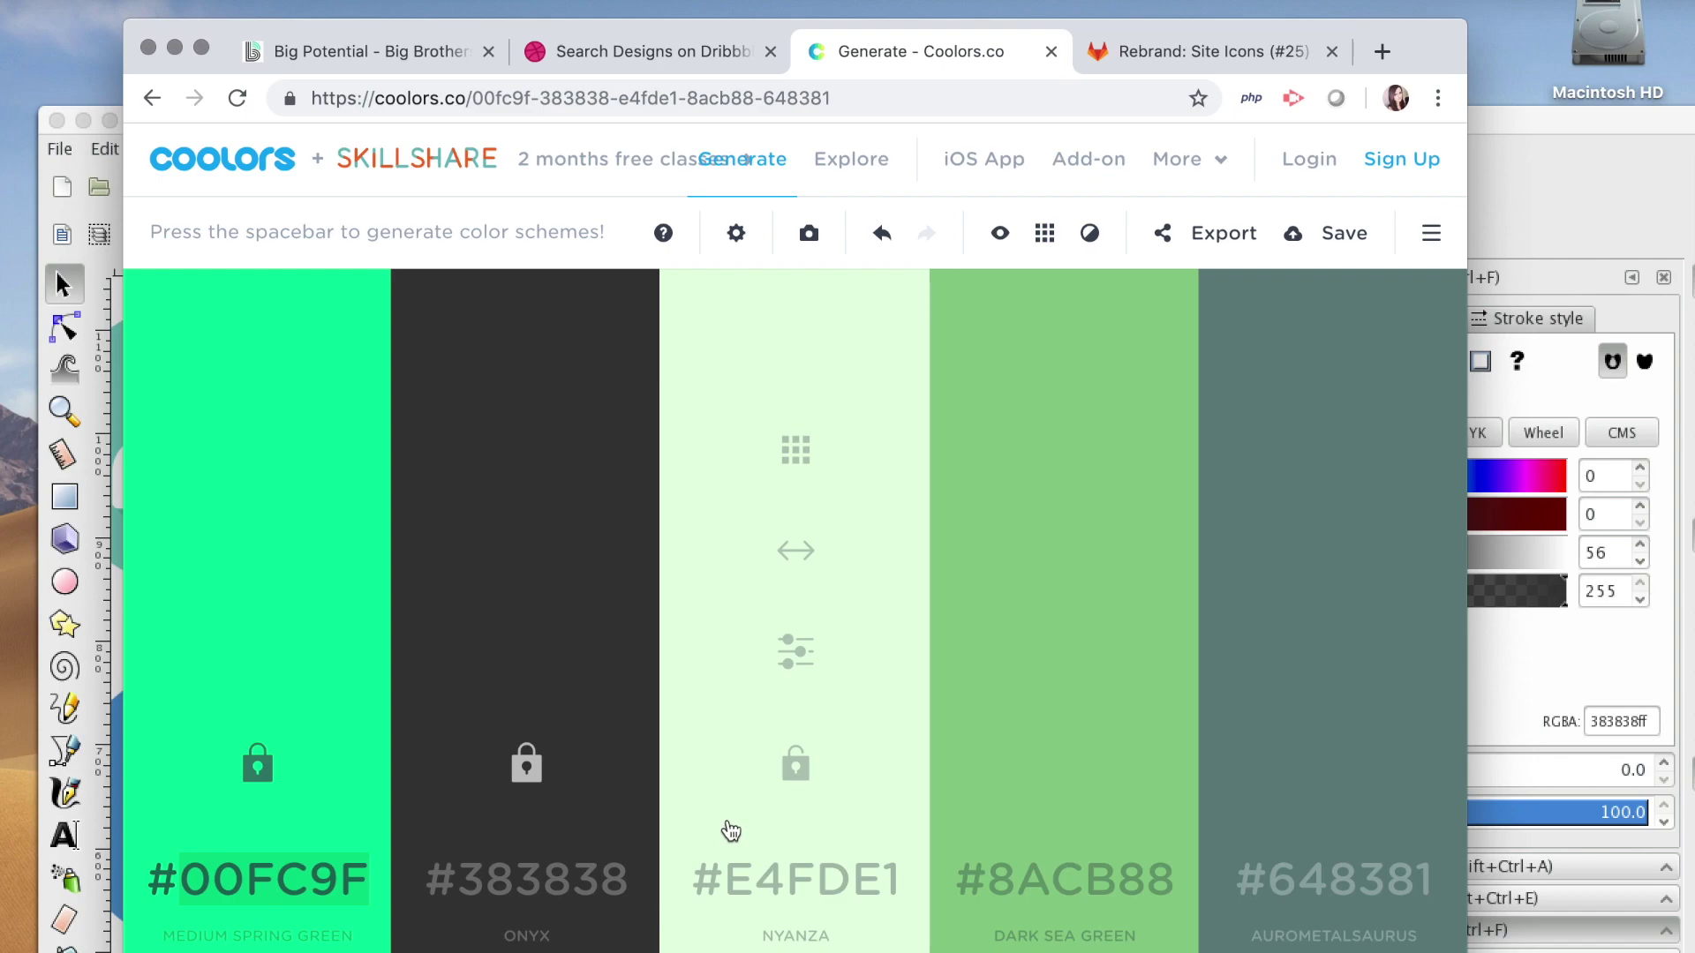
key(space)
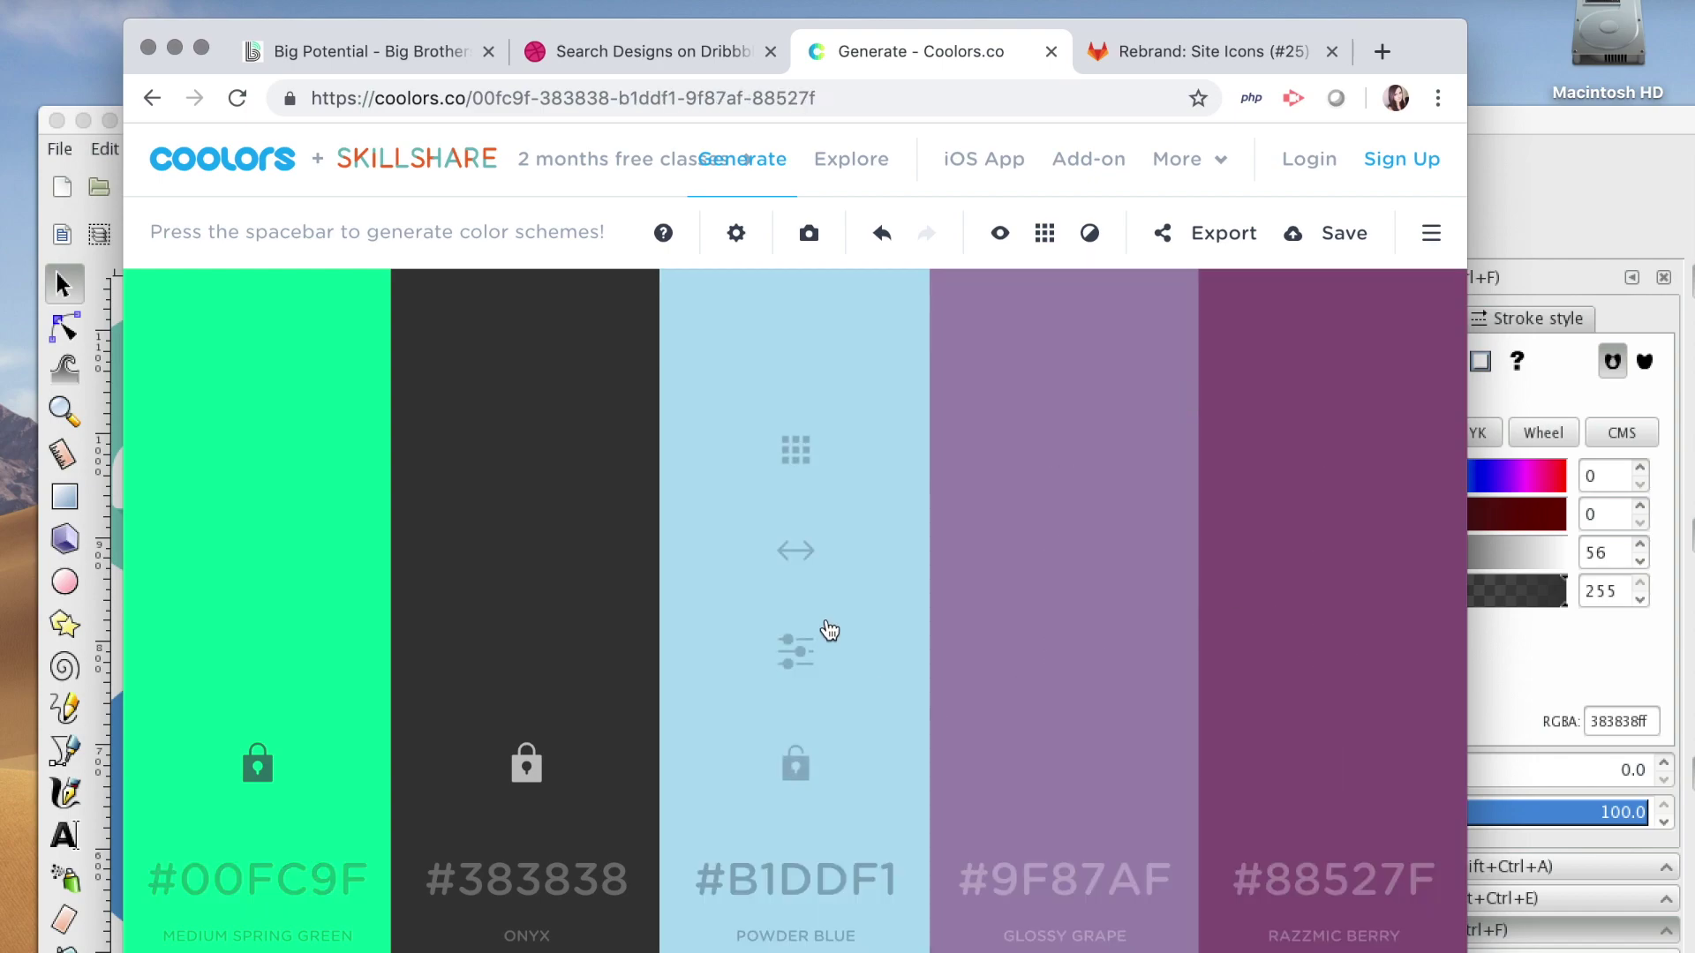
key(space)
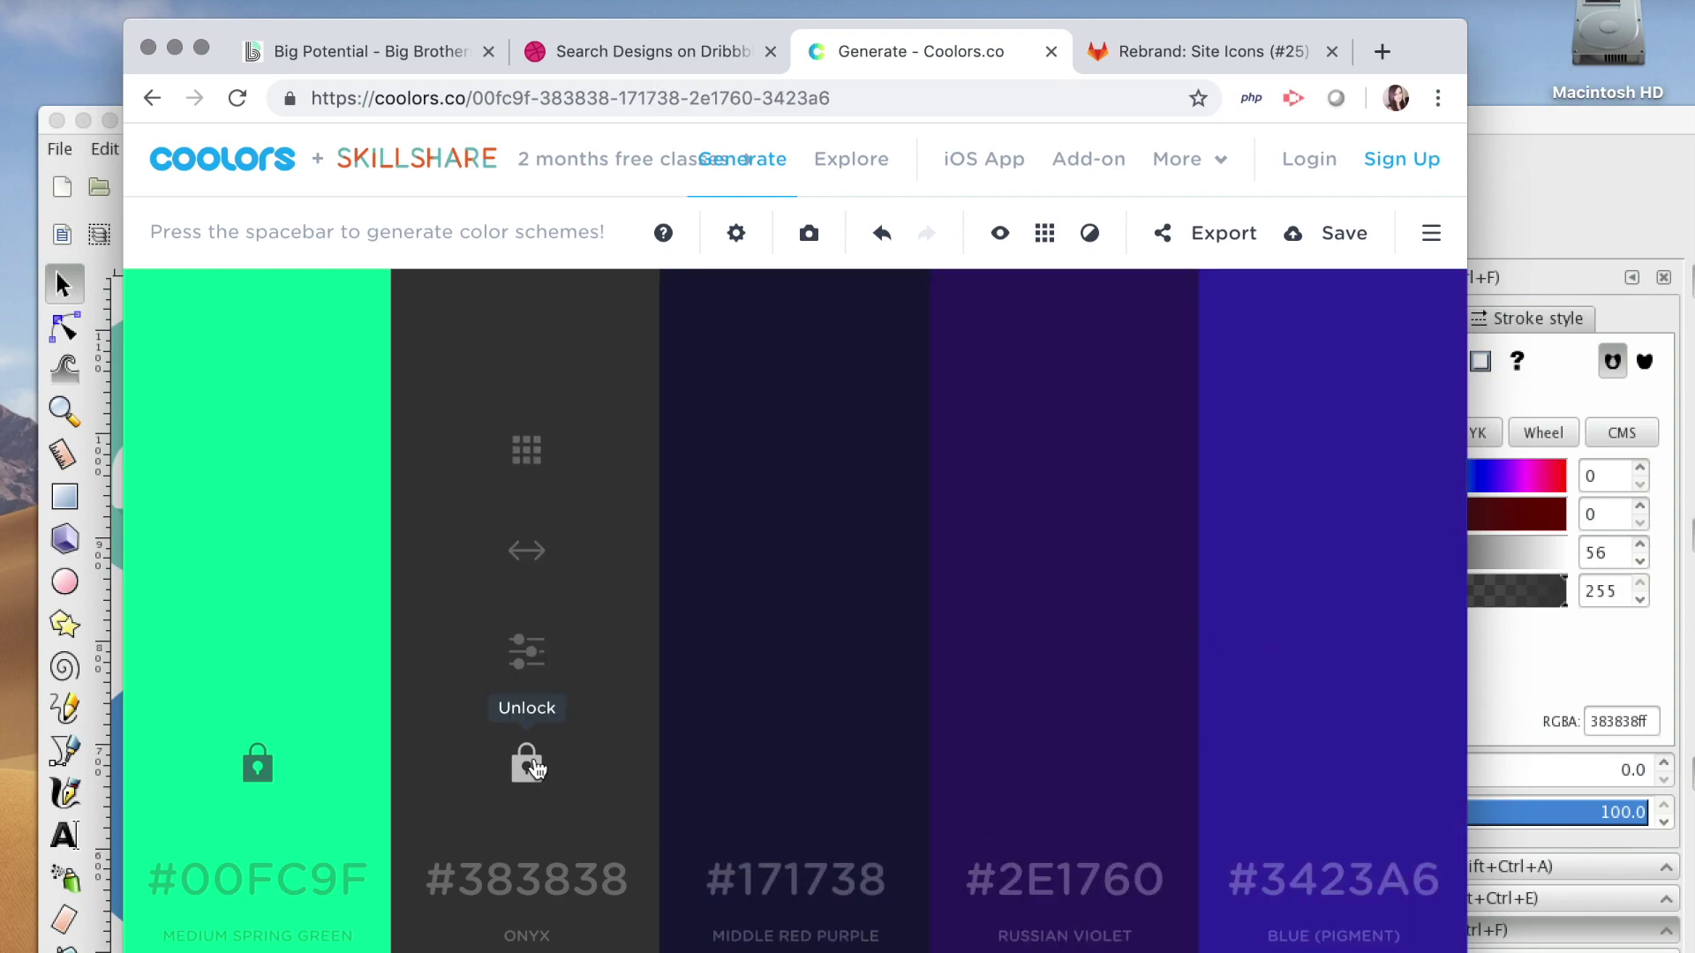
key(space)
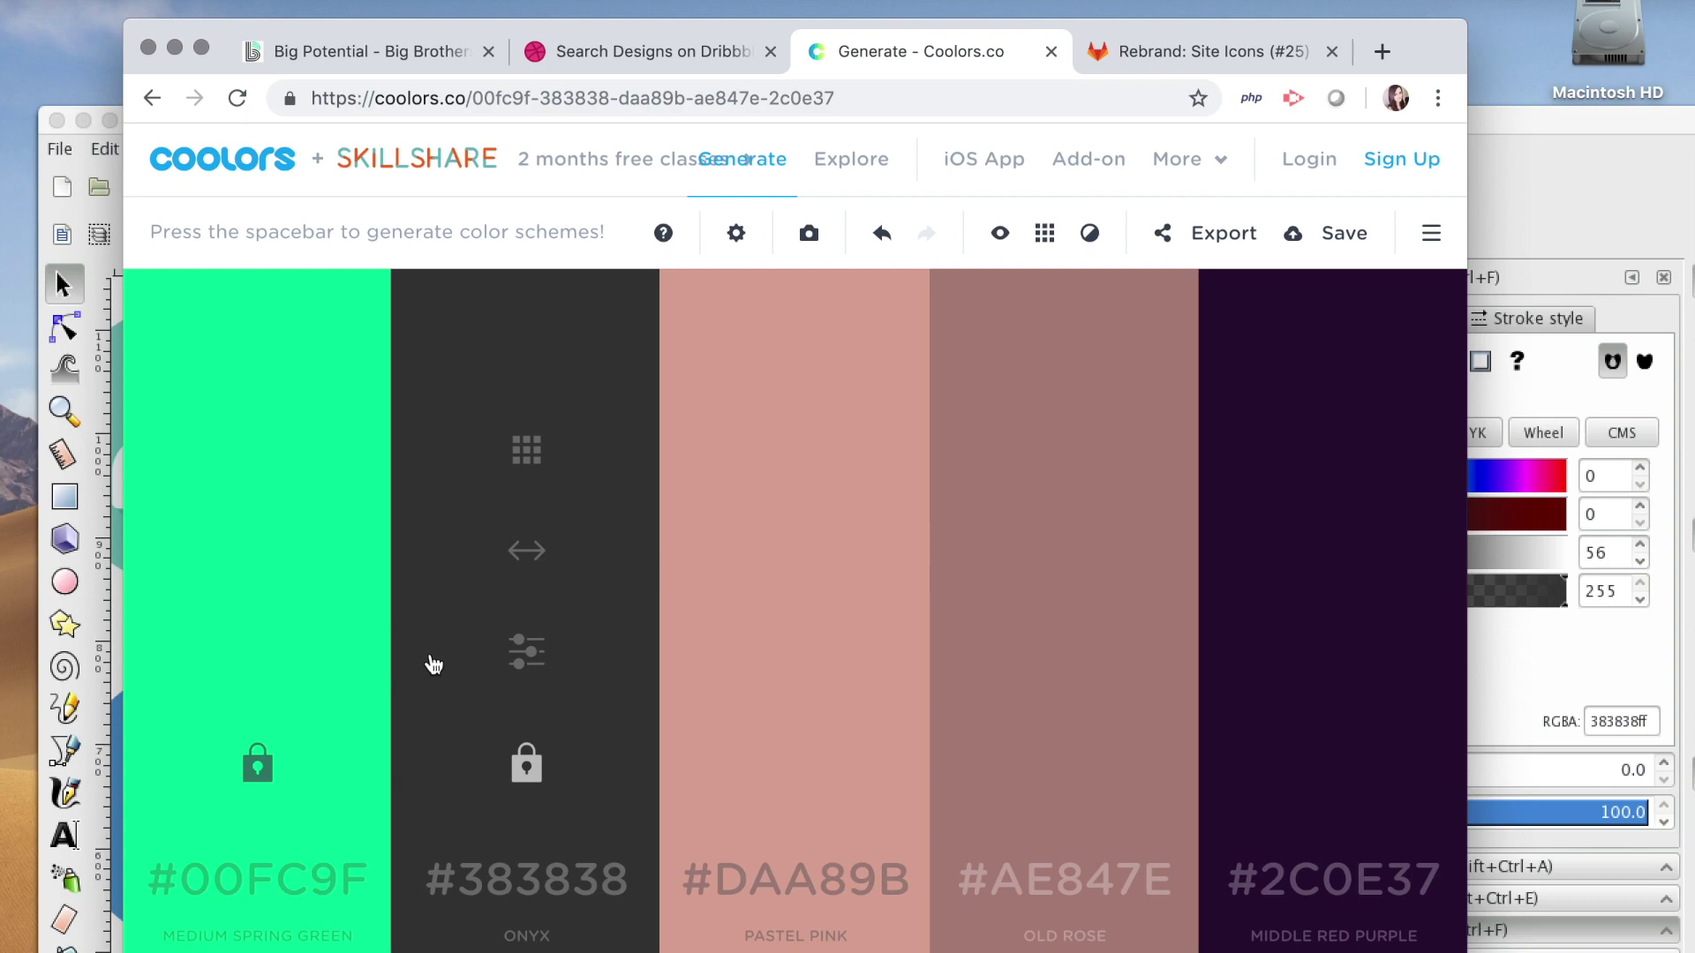
key(space)
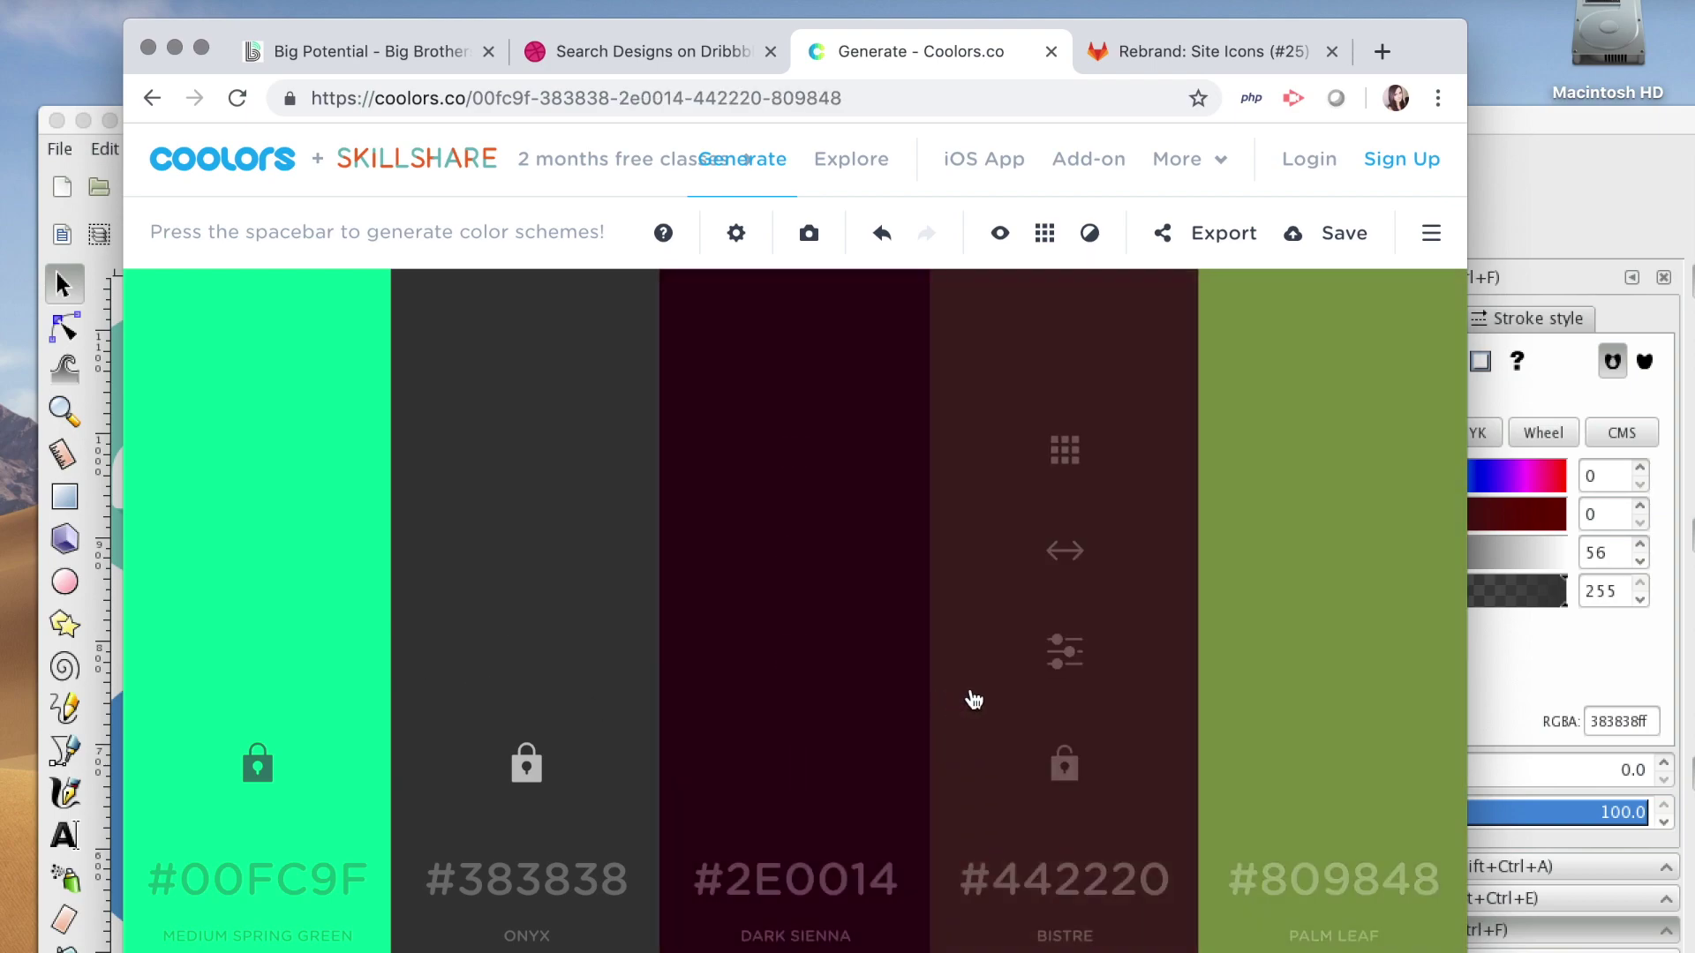
key(space)
key(space)
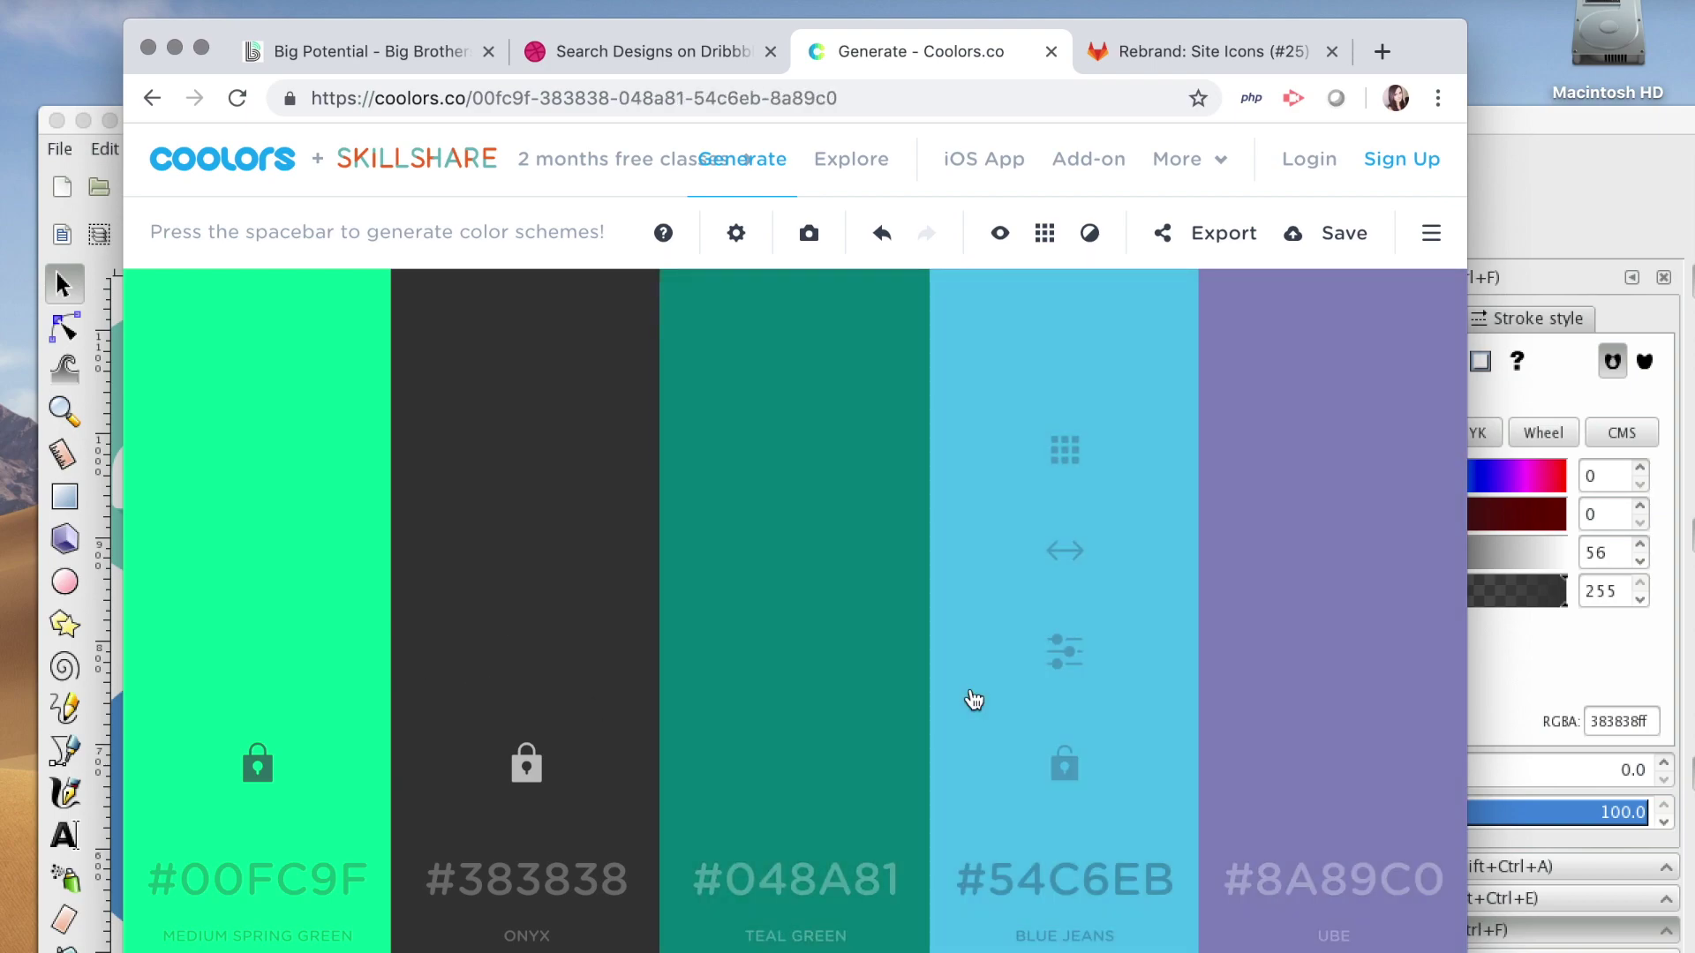
key(space)
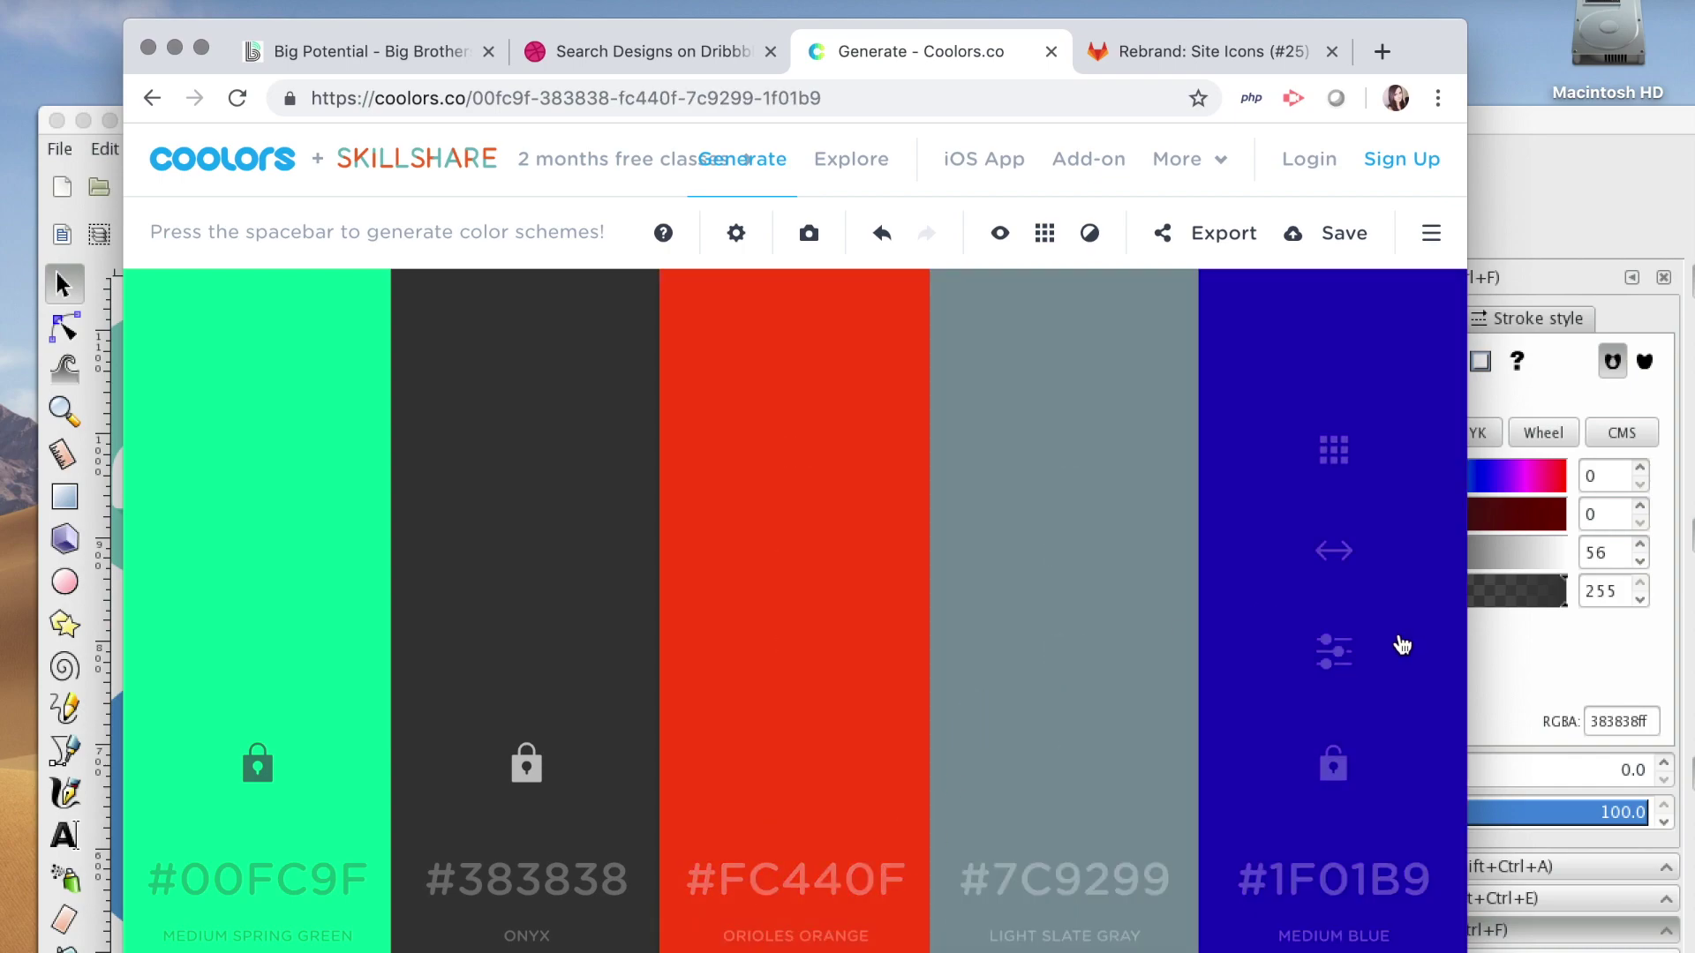
key(space)
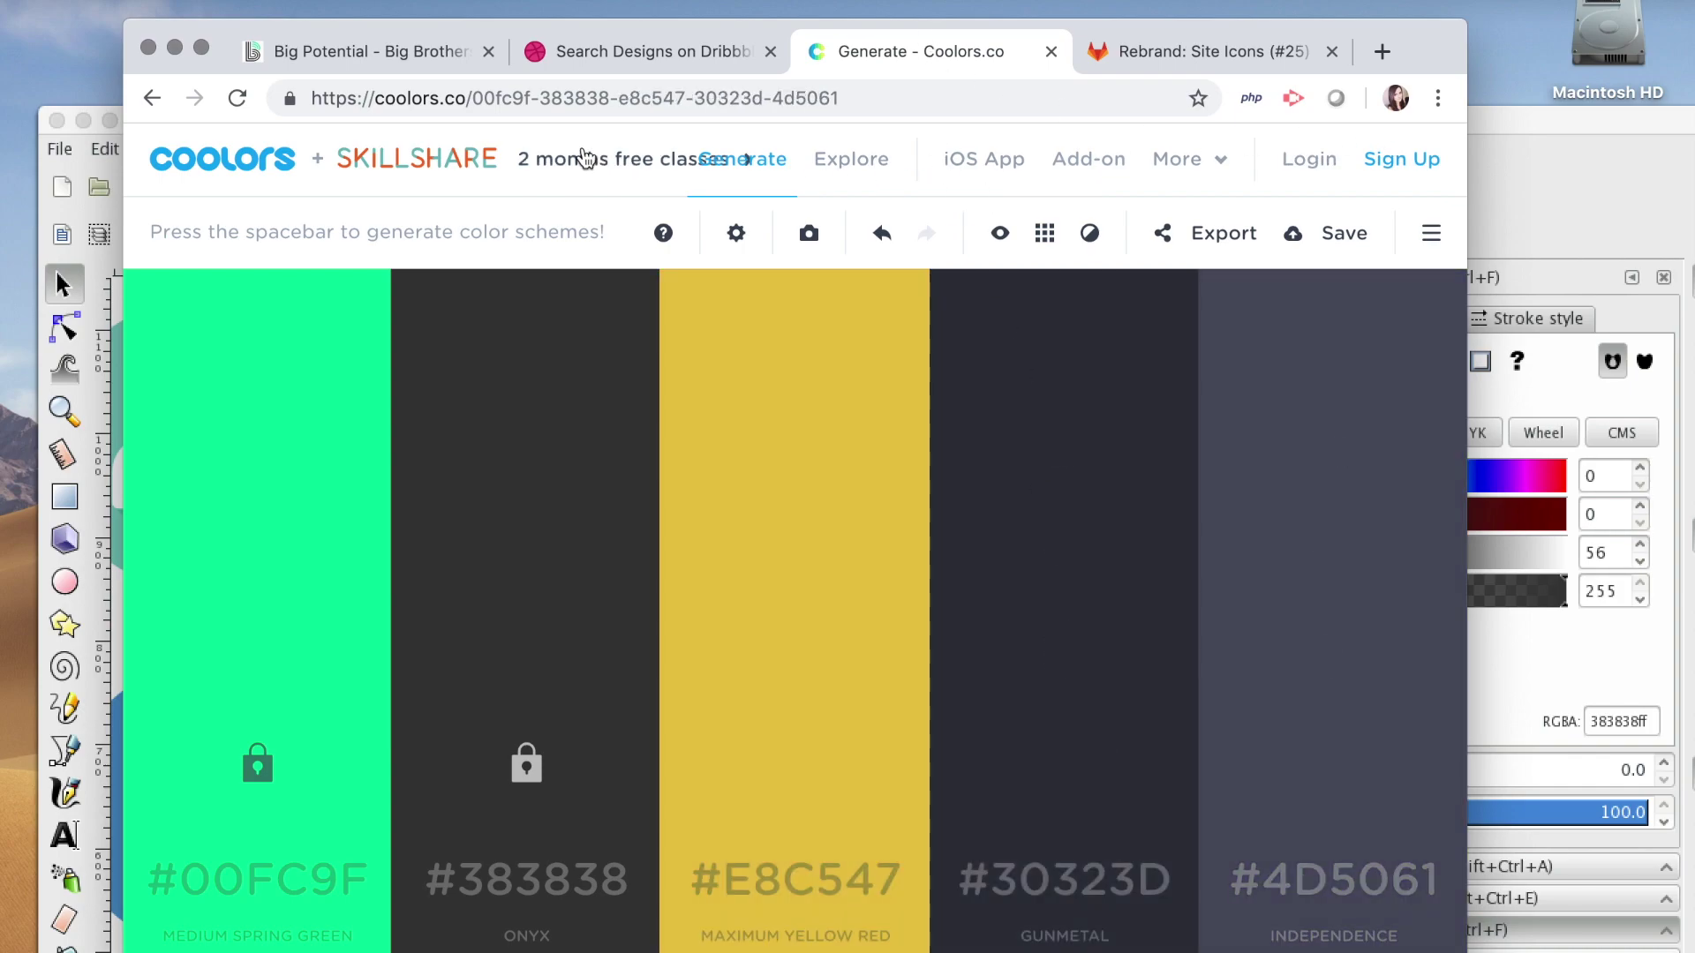
- Minimise Chrome and inspect the bright green and purple swatch colours in Inkscape
click(177, 47)
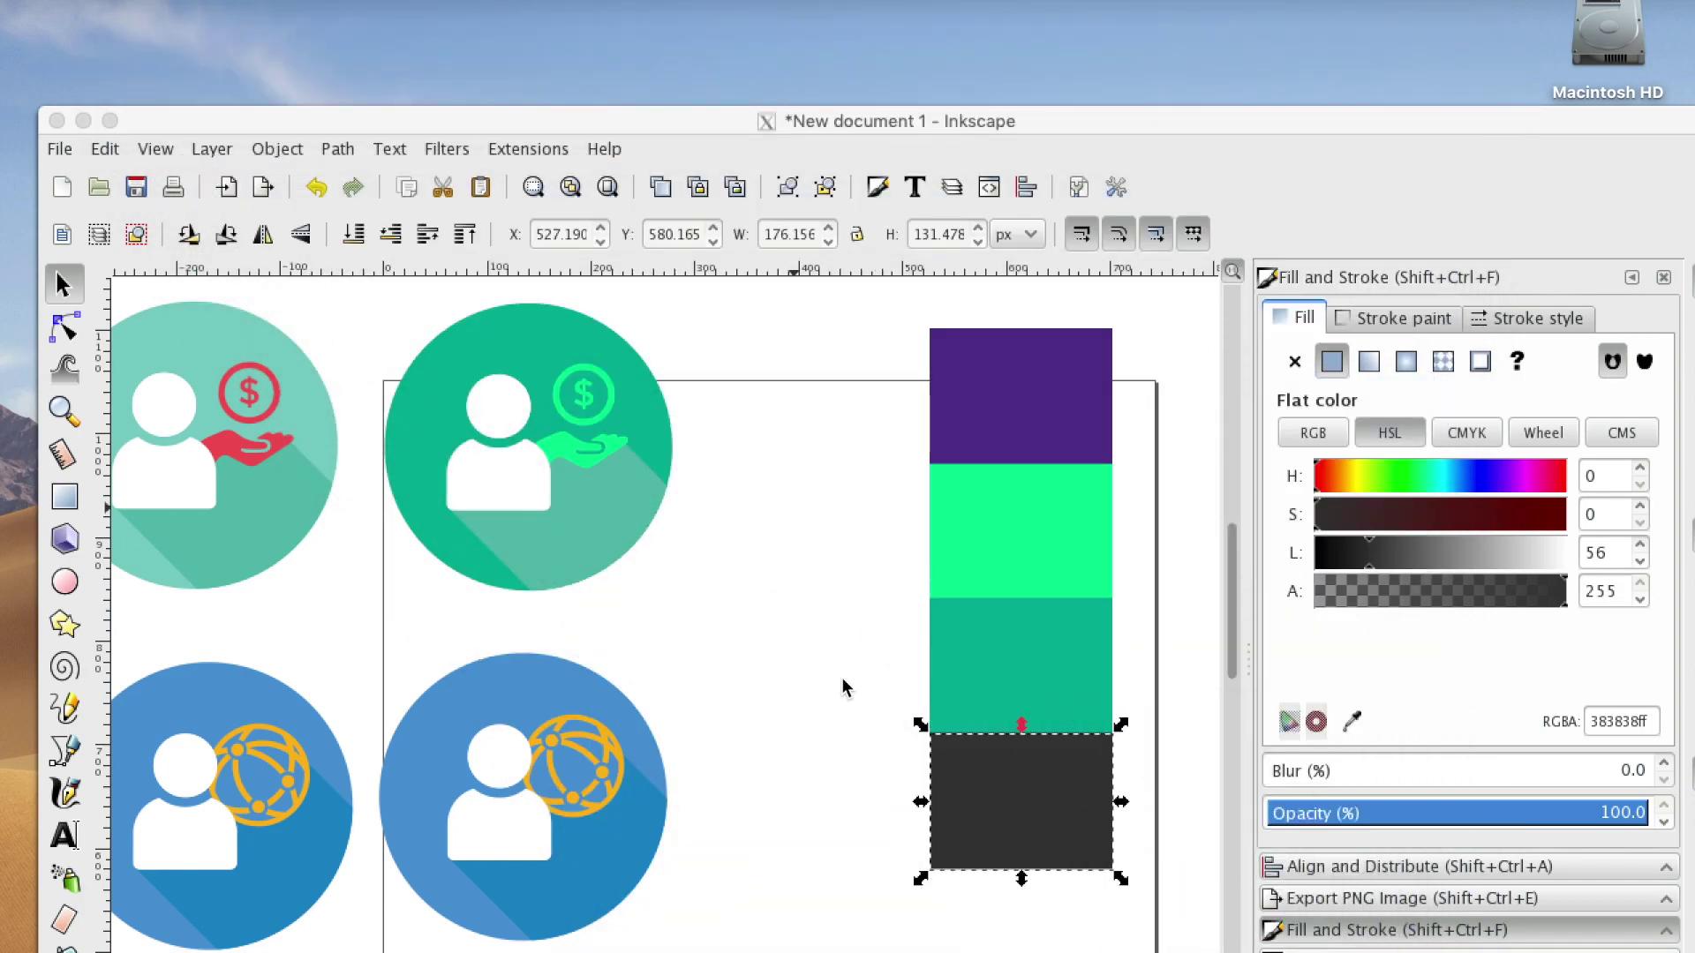
click(1048, 569)
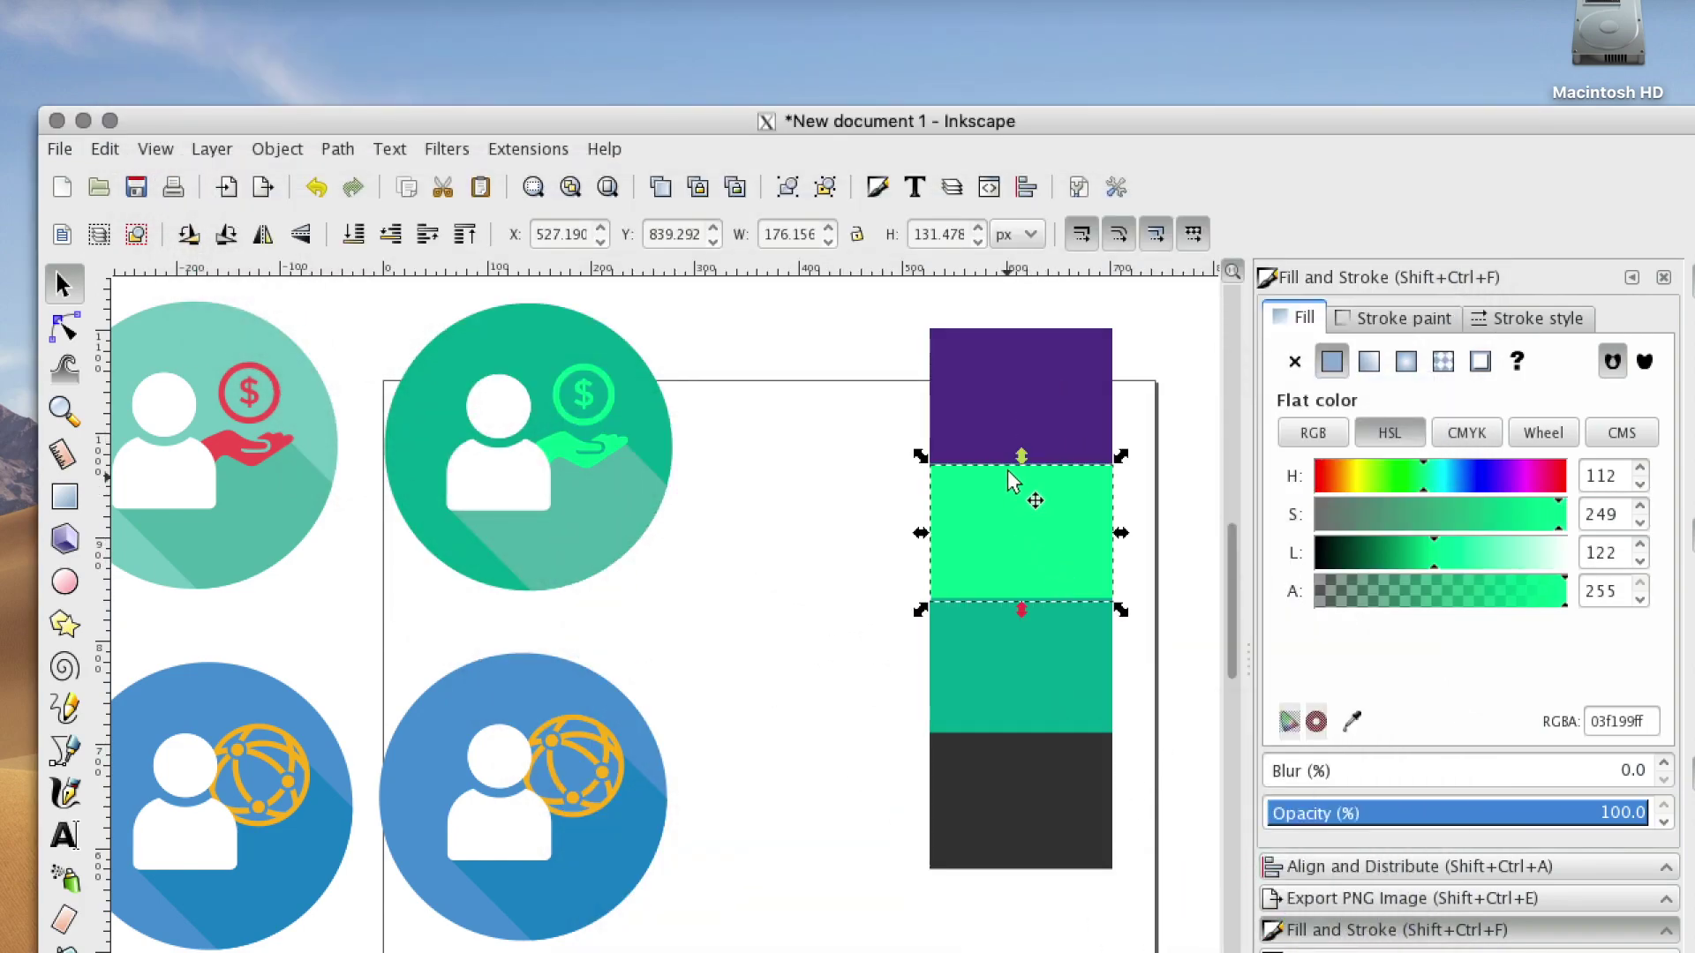
click(1002, 425)
click(980, 529)
drag(410, 120, 381, 0)
- Select the teal and green dollar icons and check the teal swatch colour
drag(821, 916, 719, 914)
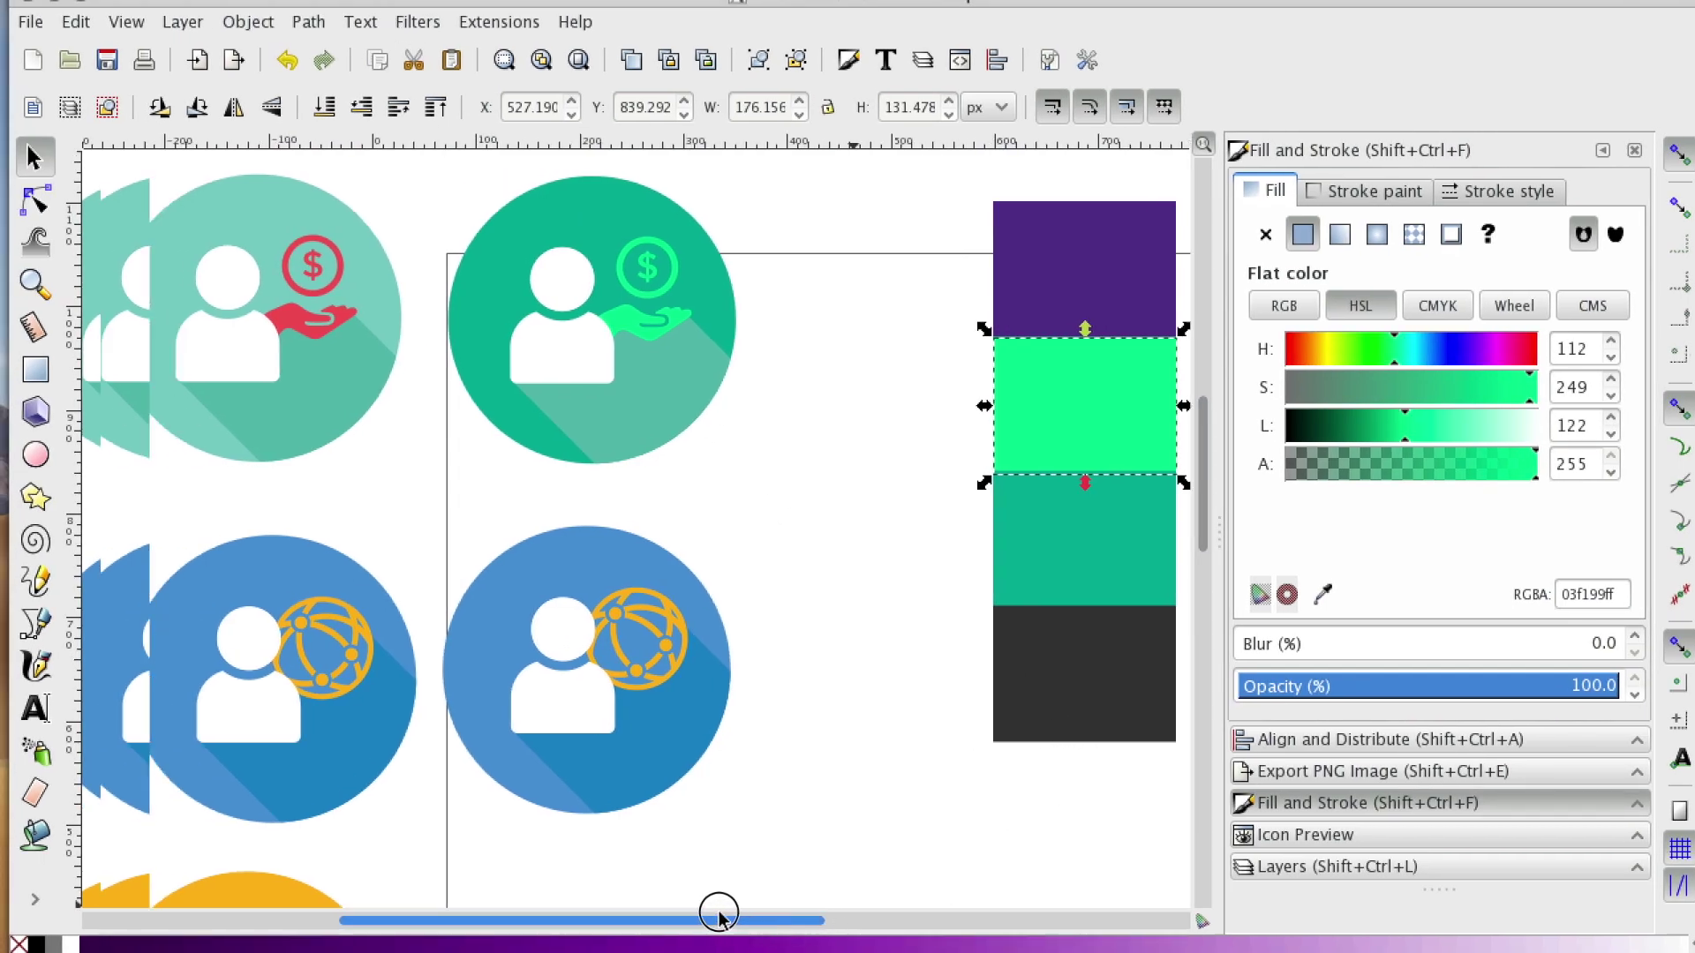
click(335, 225)
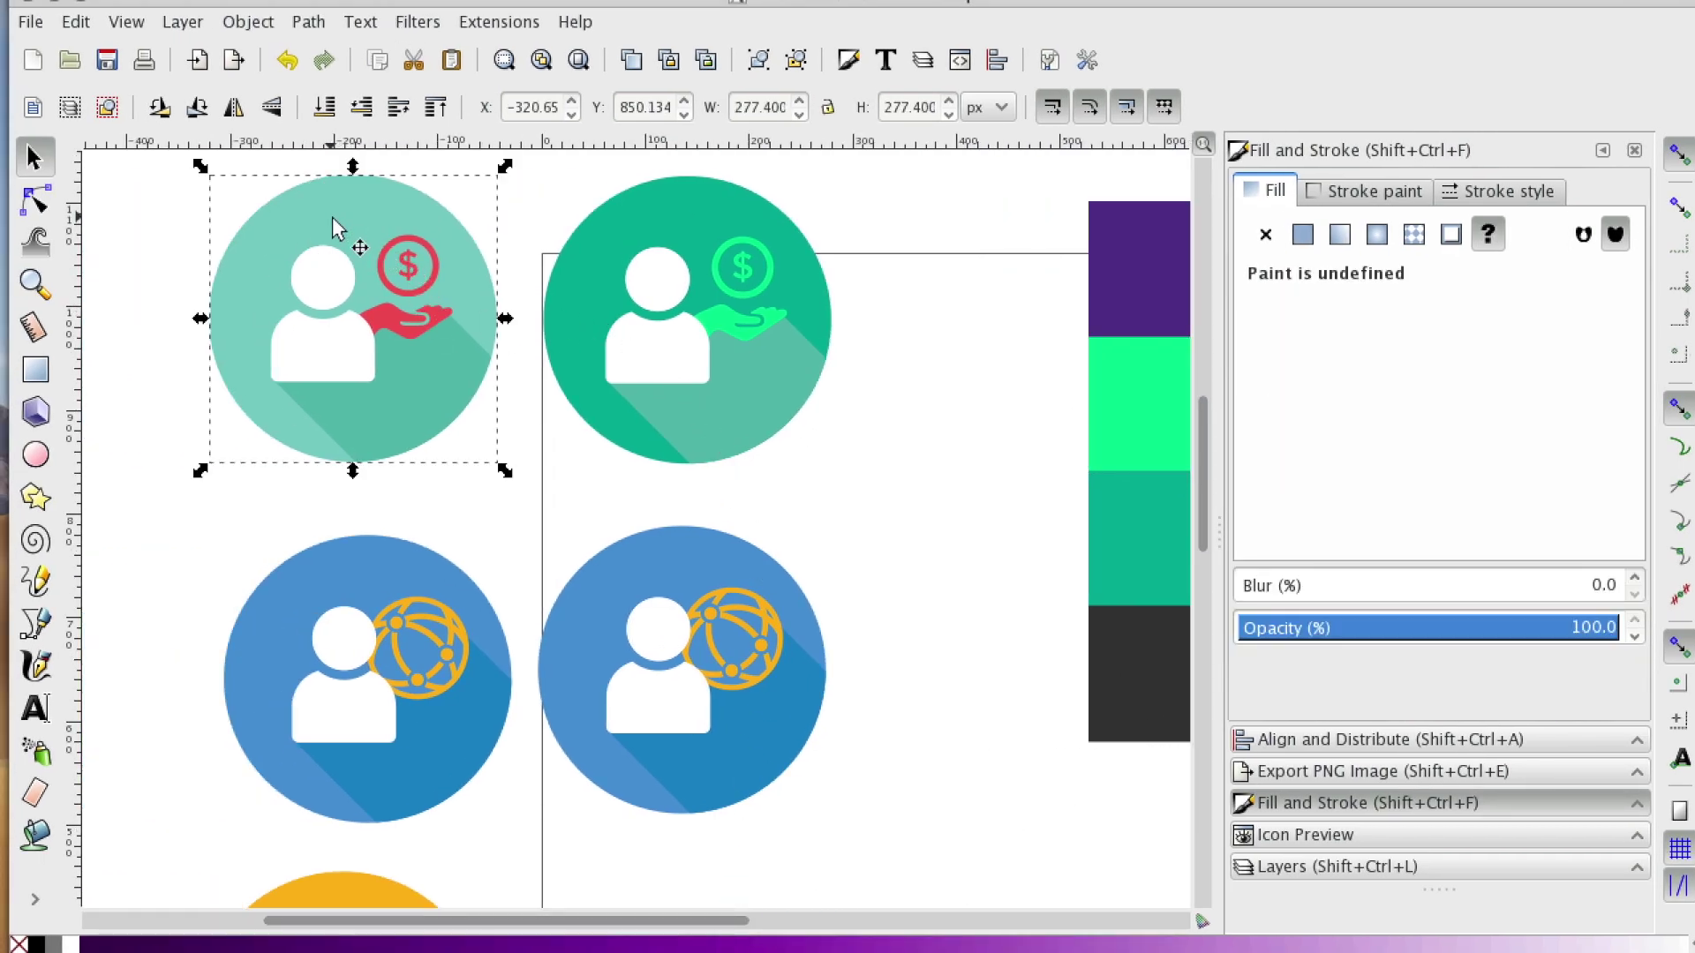
click(710, 221)
click(1150, 576)
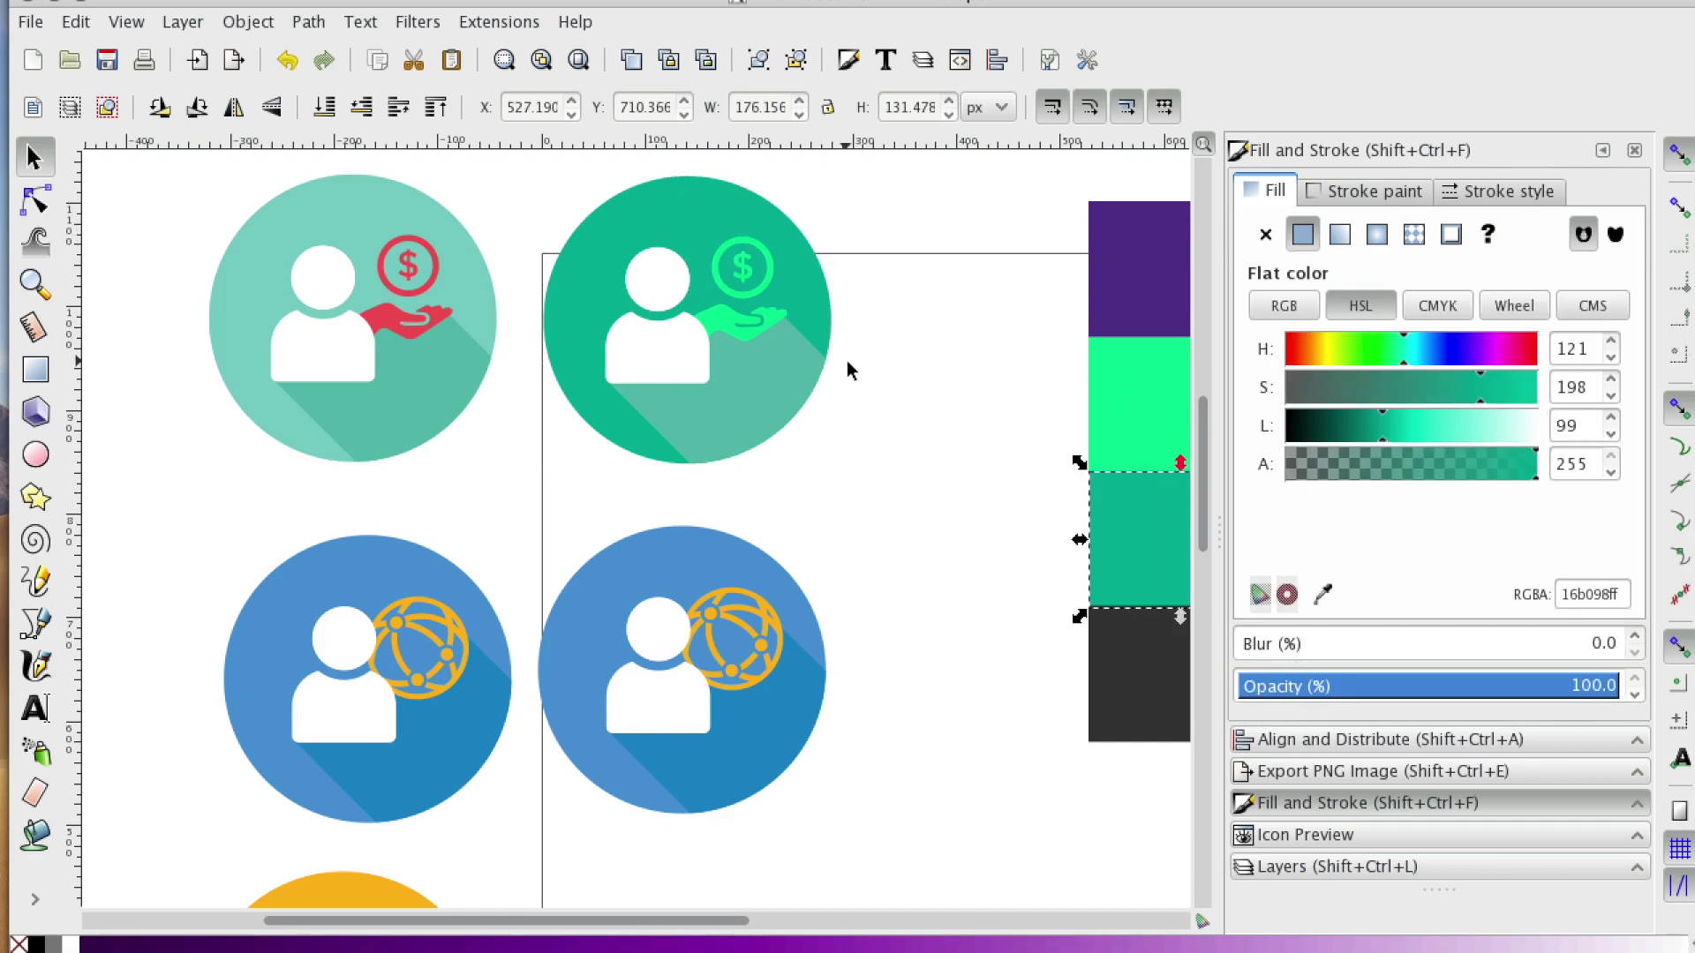
click(684, 341)
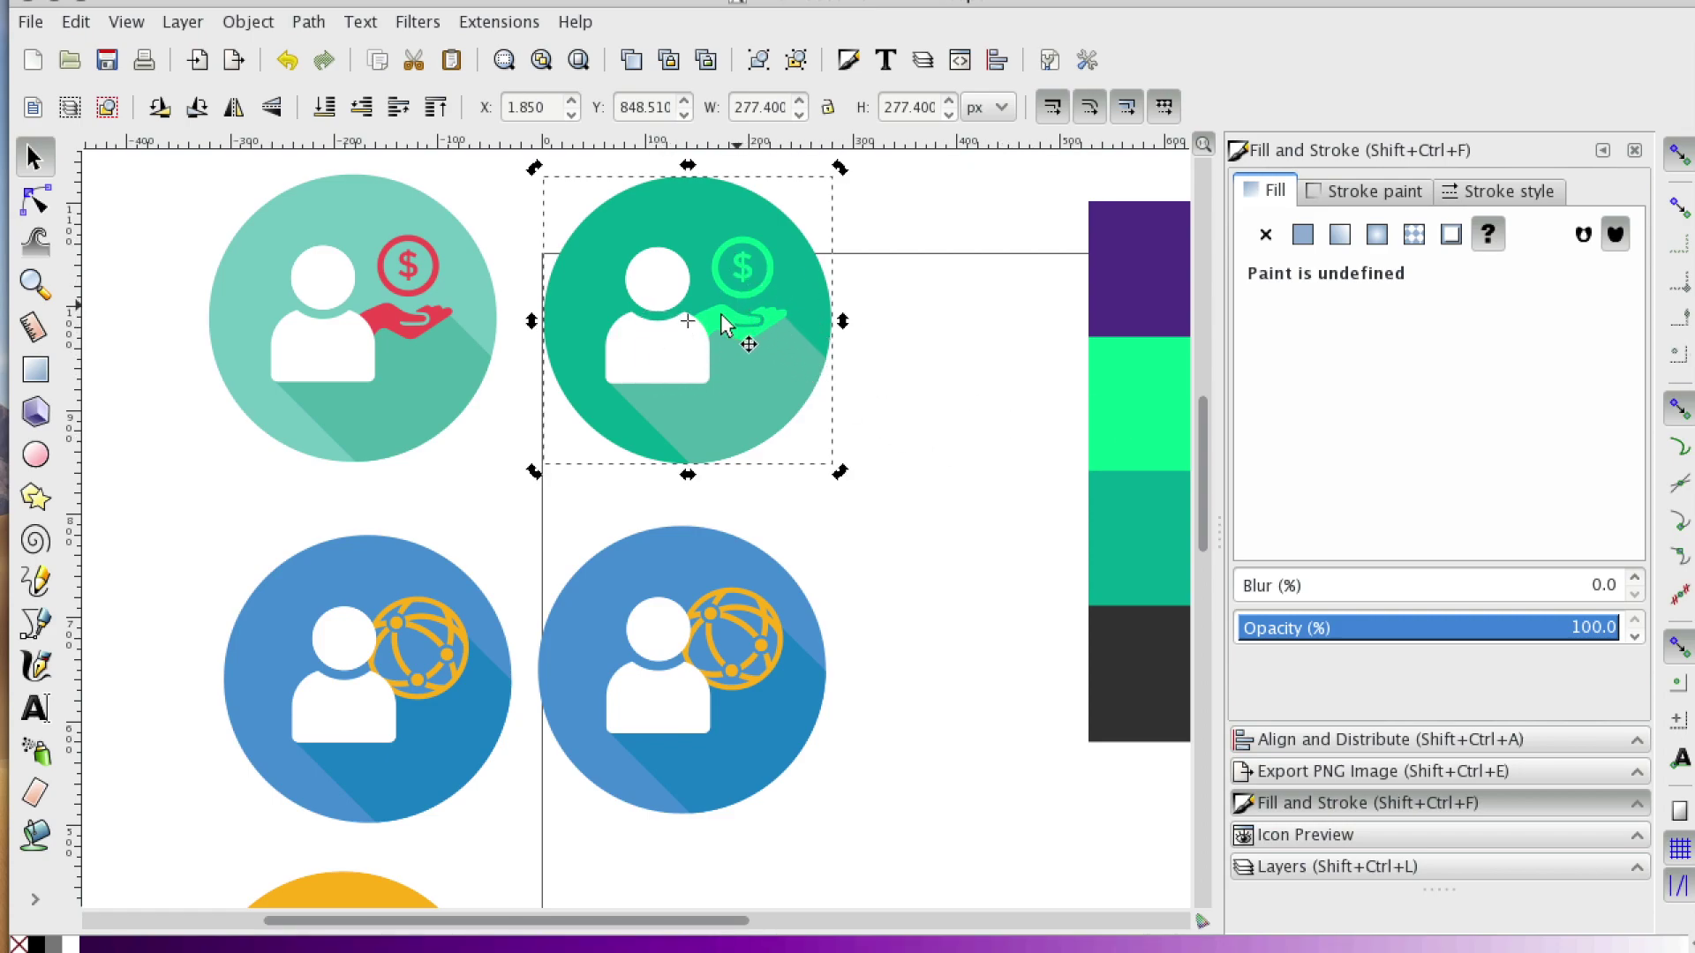
- Shift the right blue globe icon slightly right, away from the original
scroll(950, 474, down, 8)
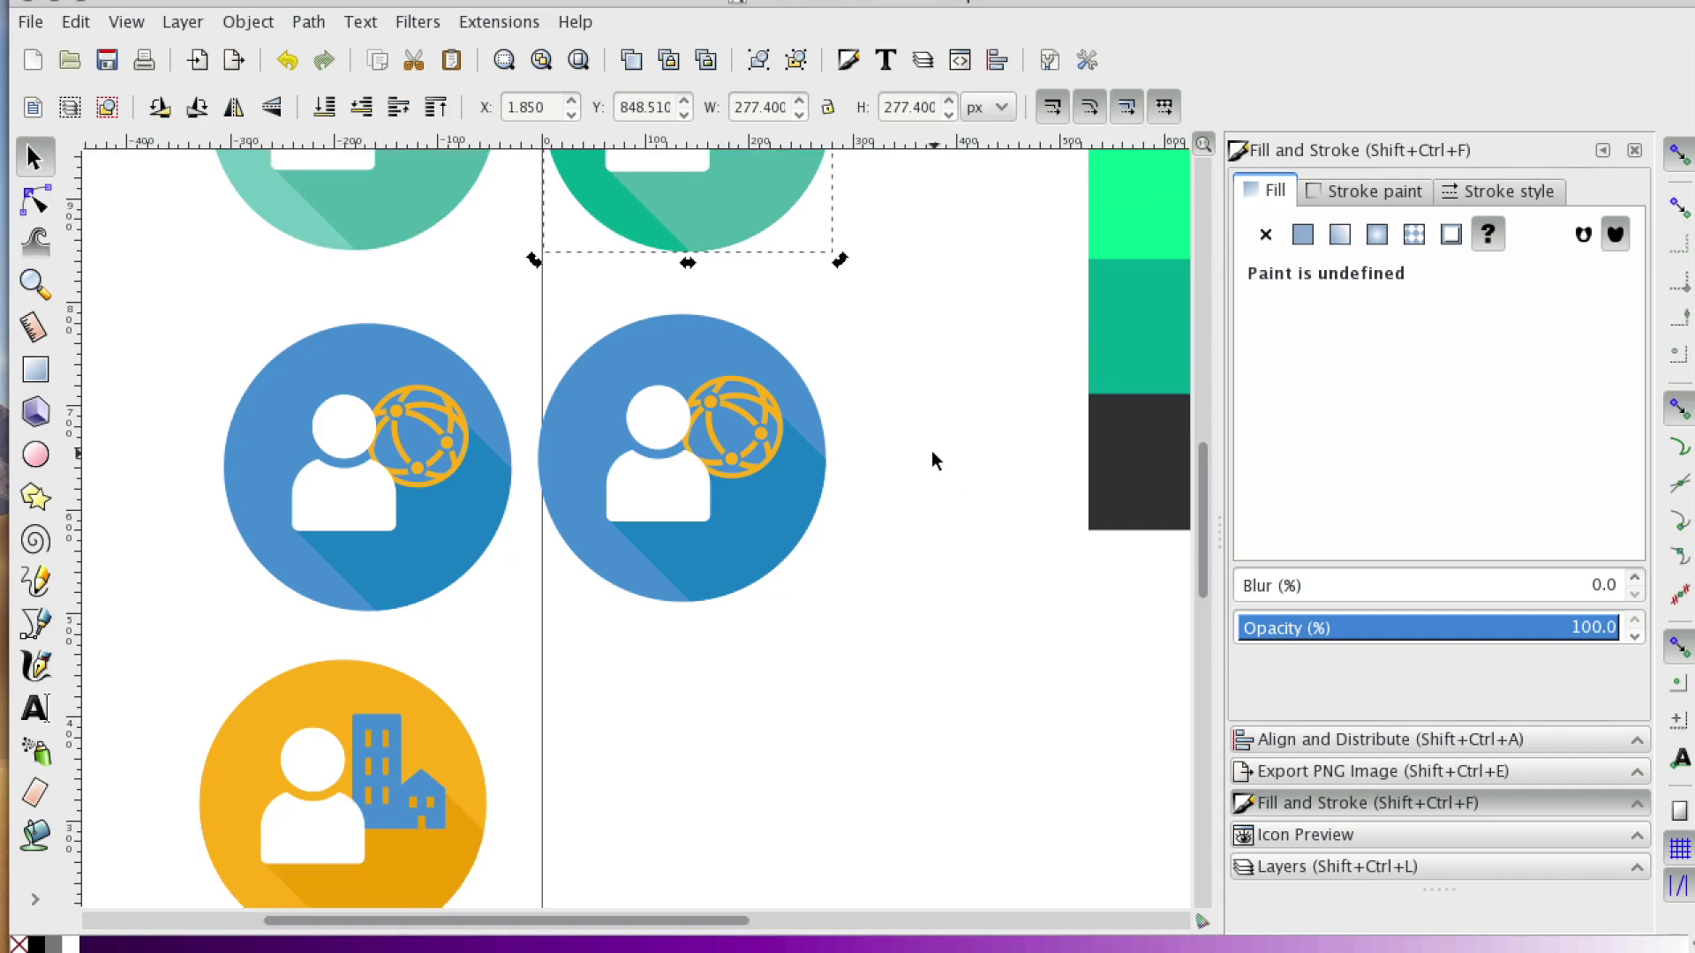
click(739, 445)
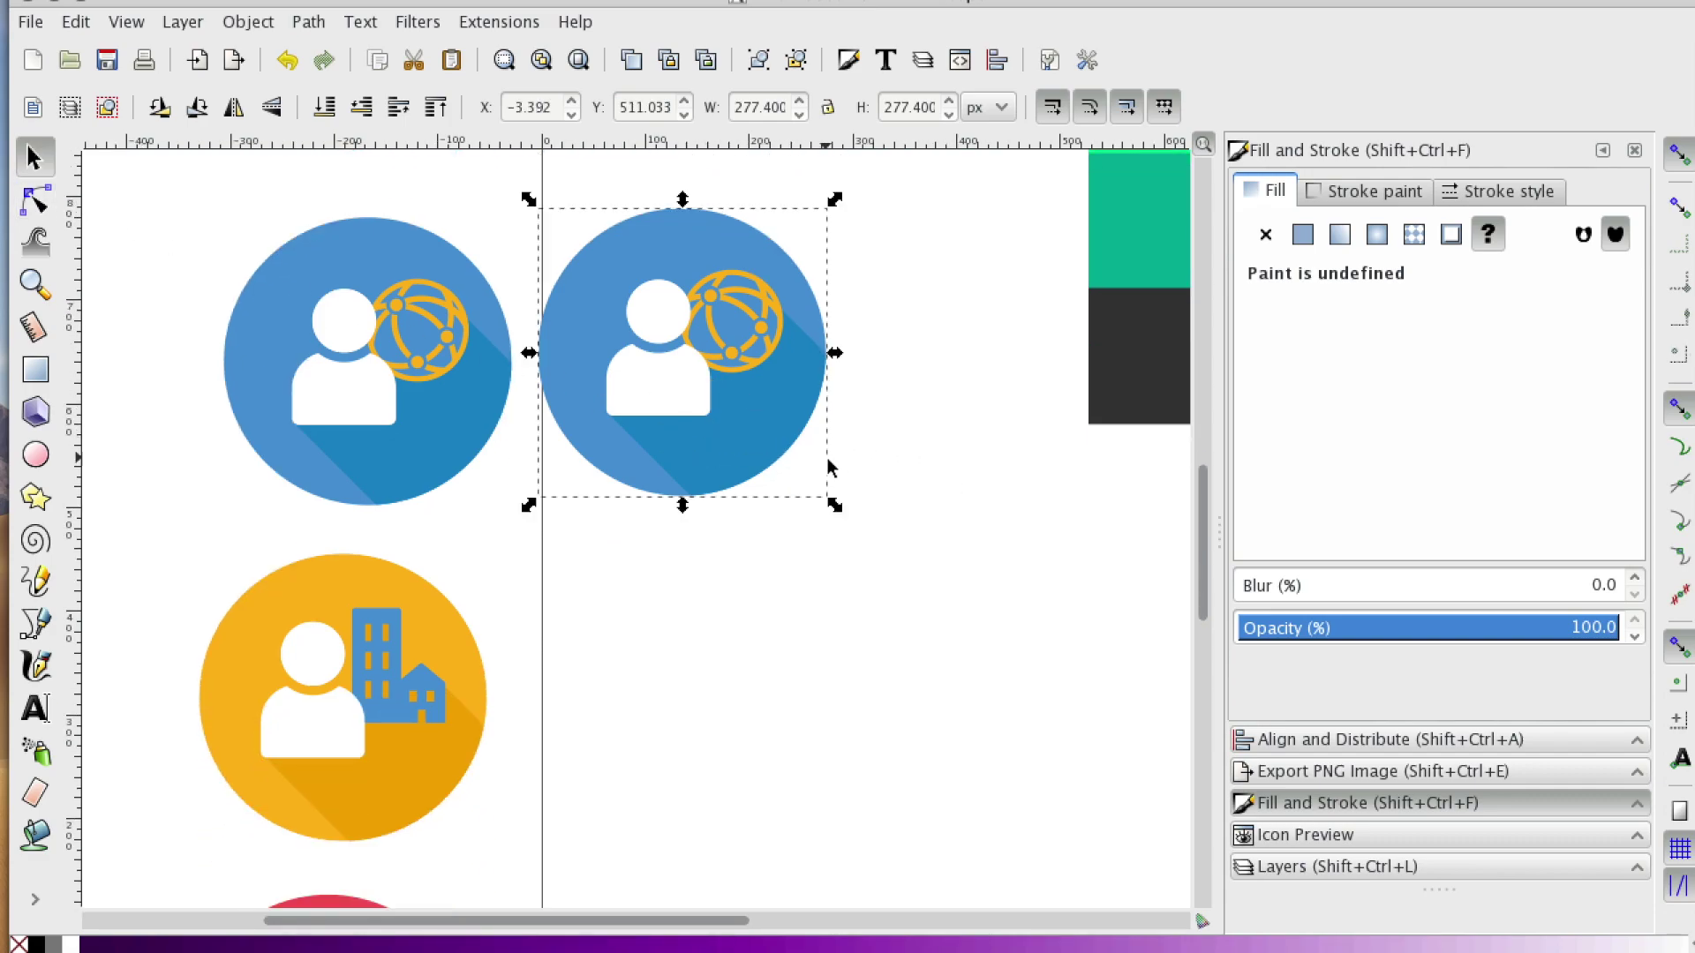
drag(788, 450, 828, 456)
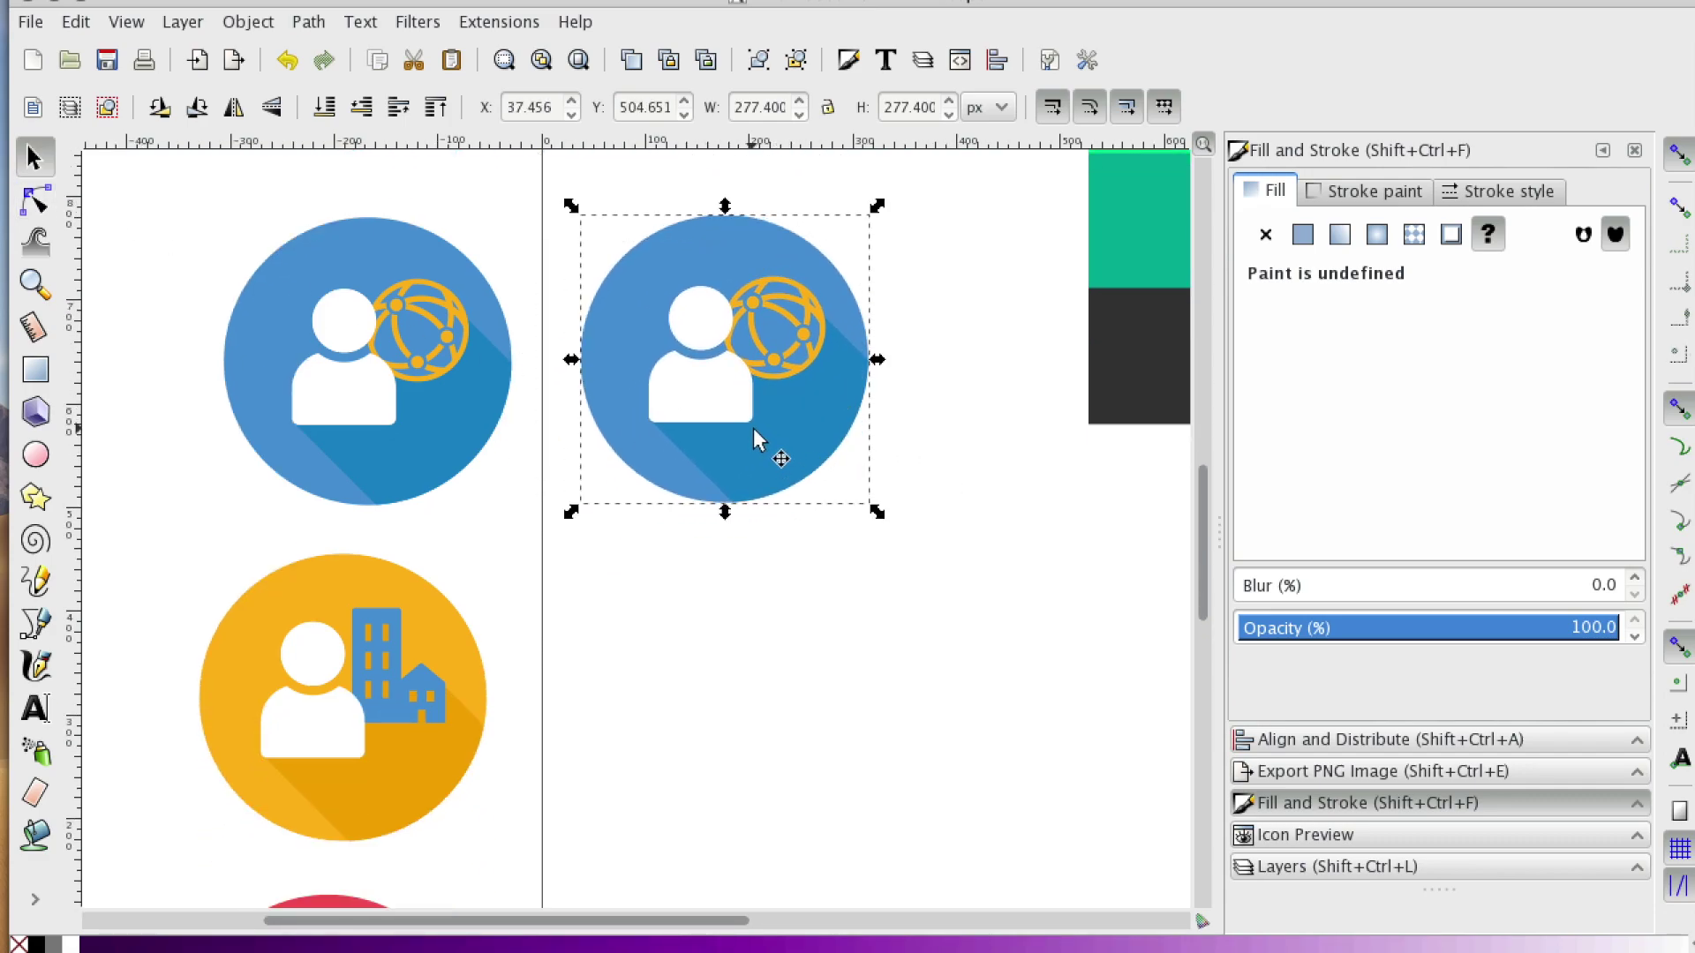
click(415, 373)
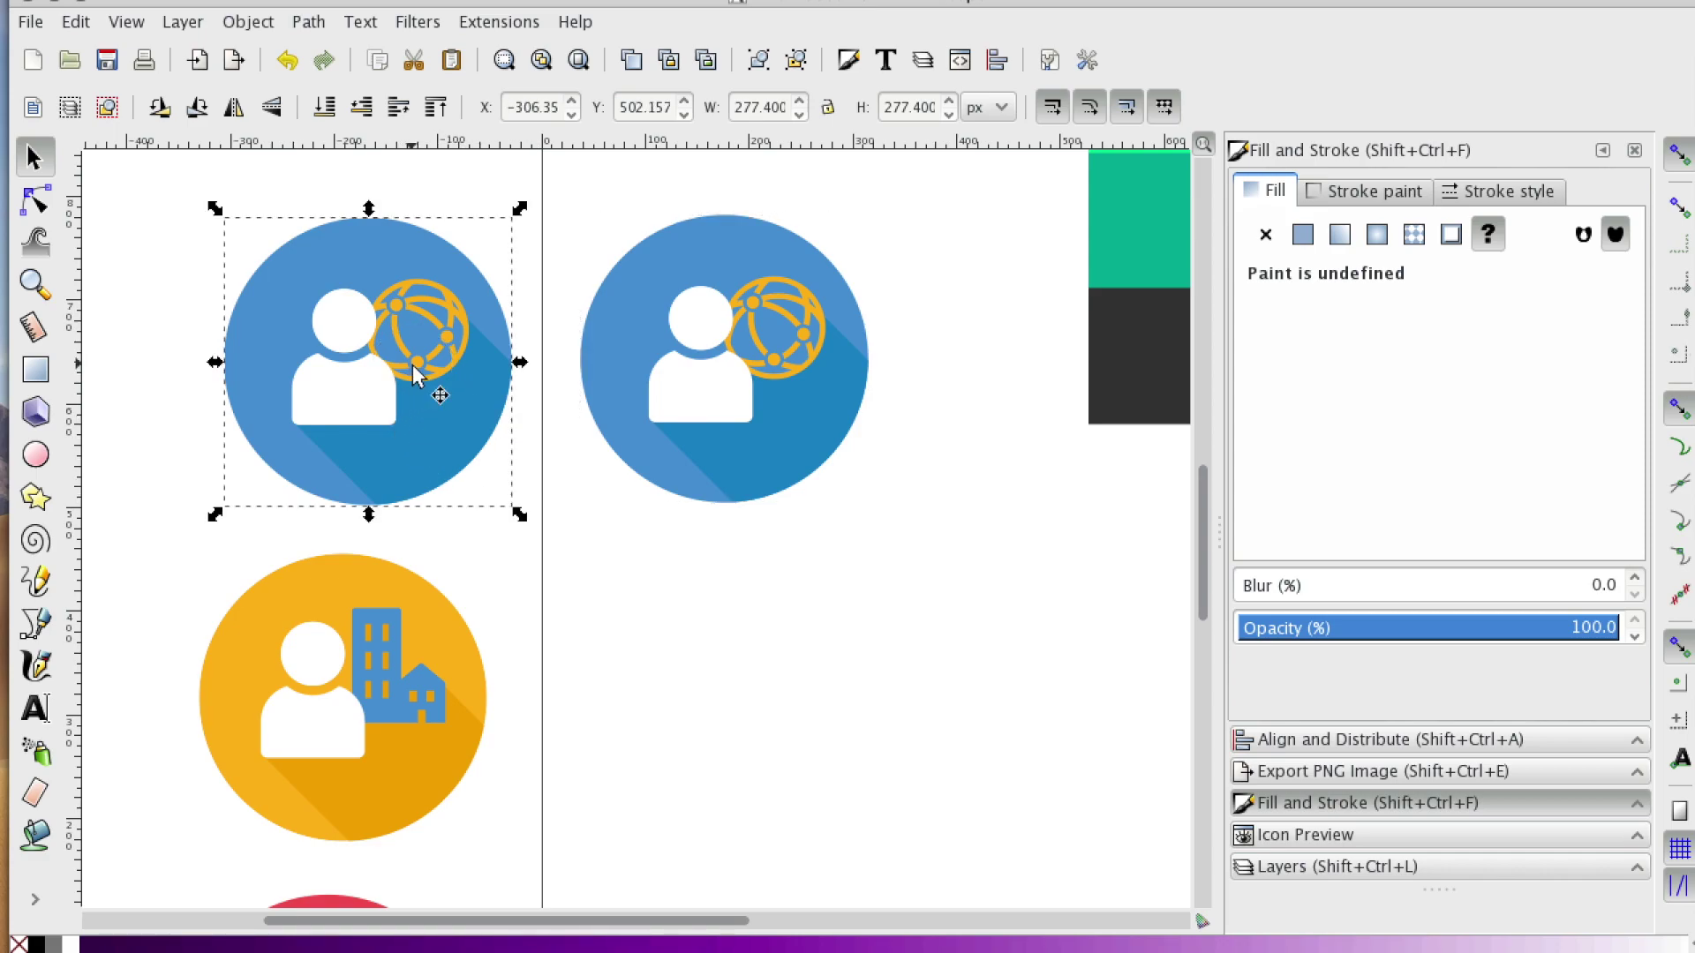
- Remove an accidental pasted copy and nudge the right globe icon slightly left, level with the original
click(809, 692)
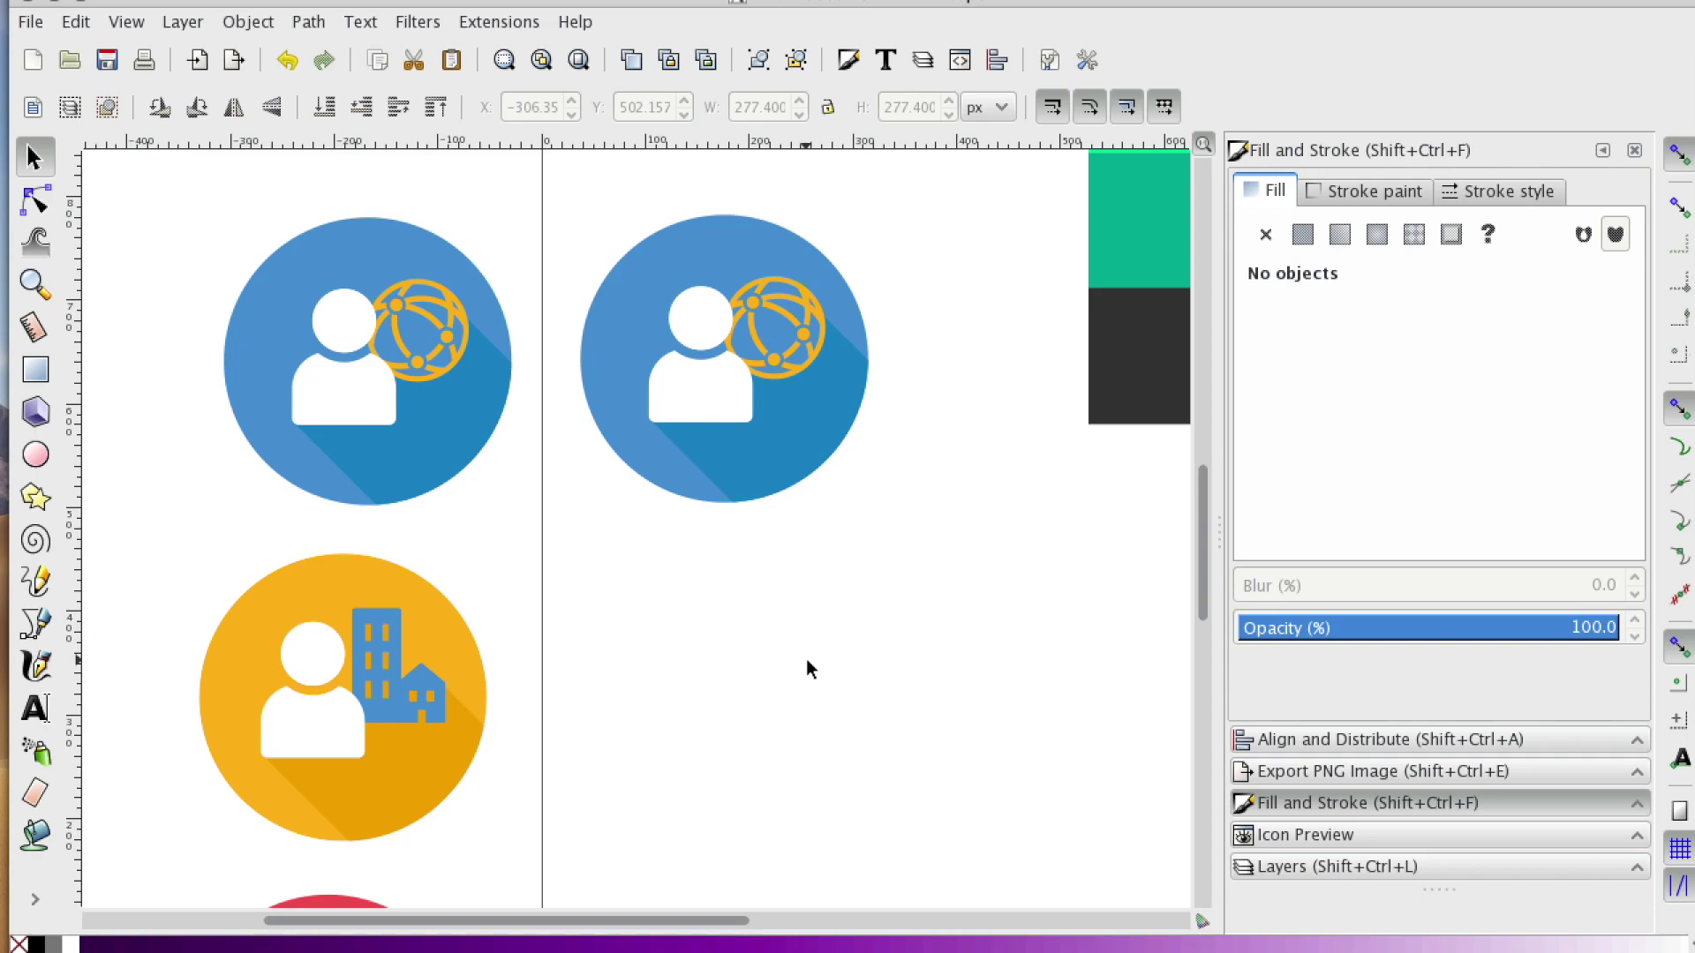
key(ctrl+v)
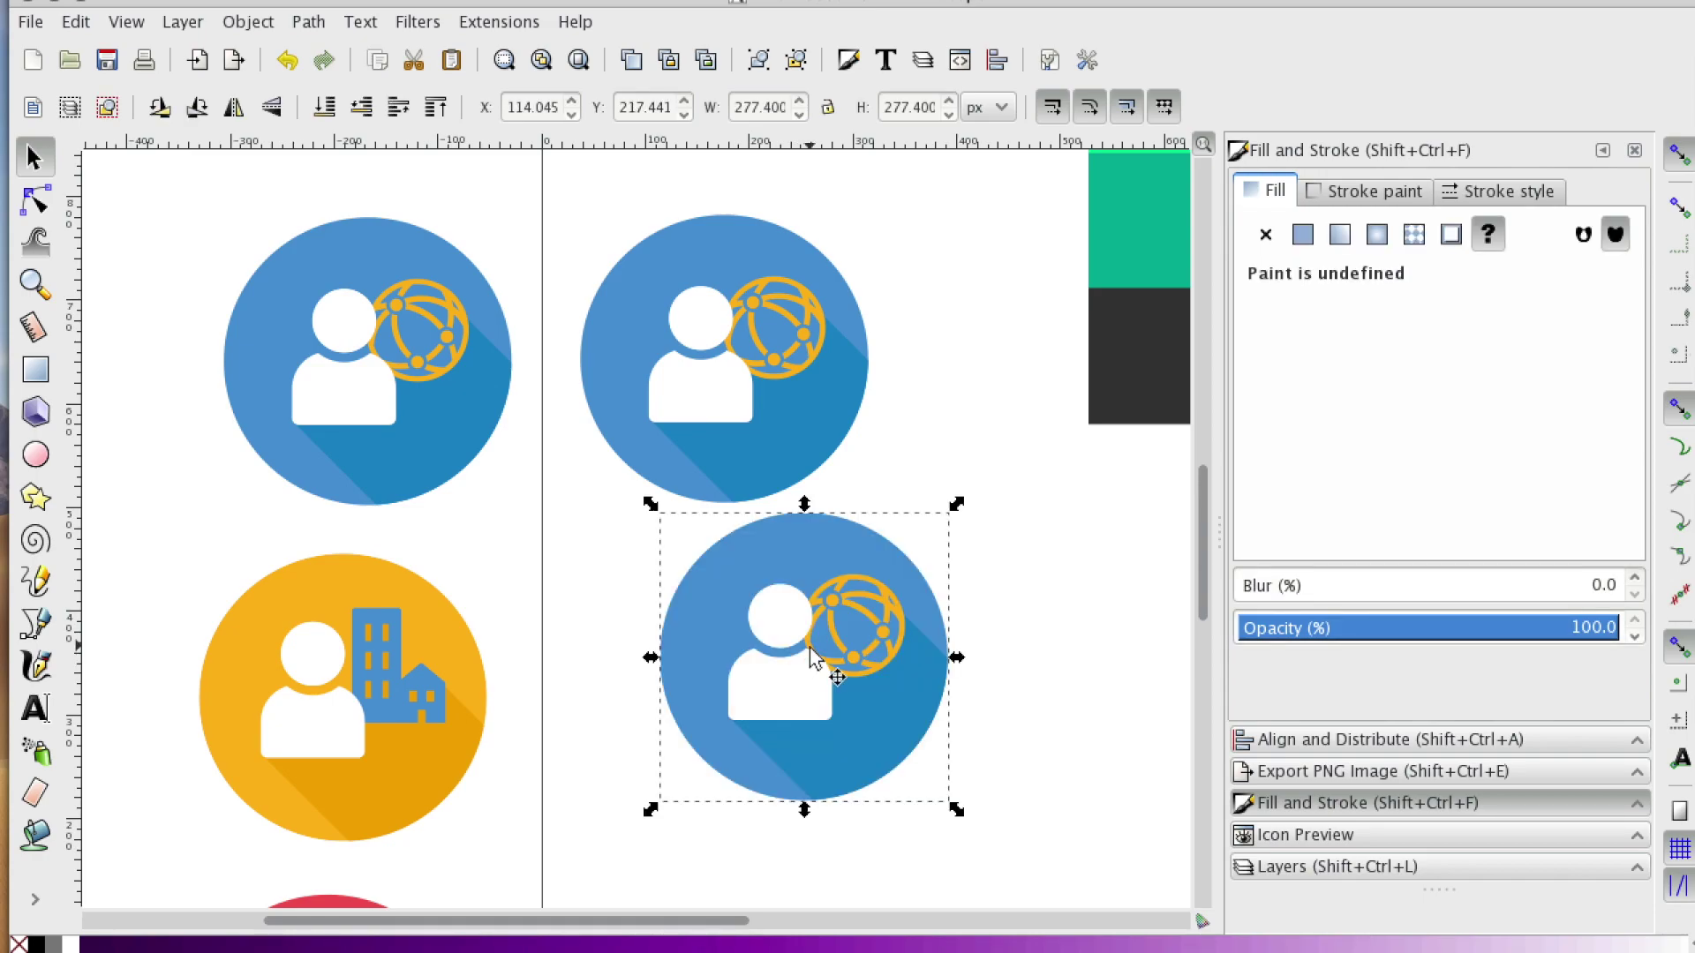
key(Delete)
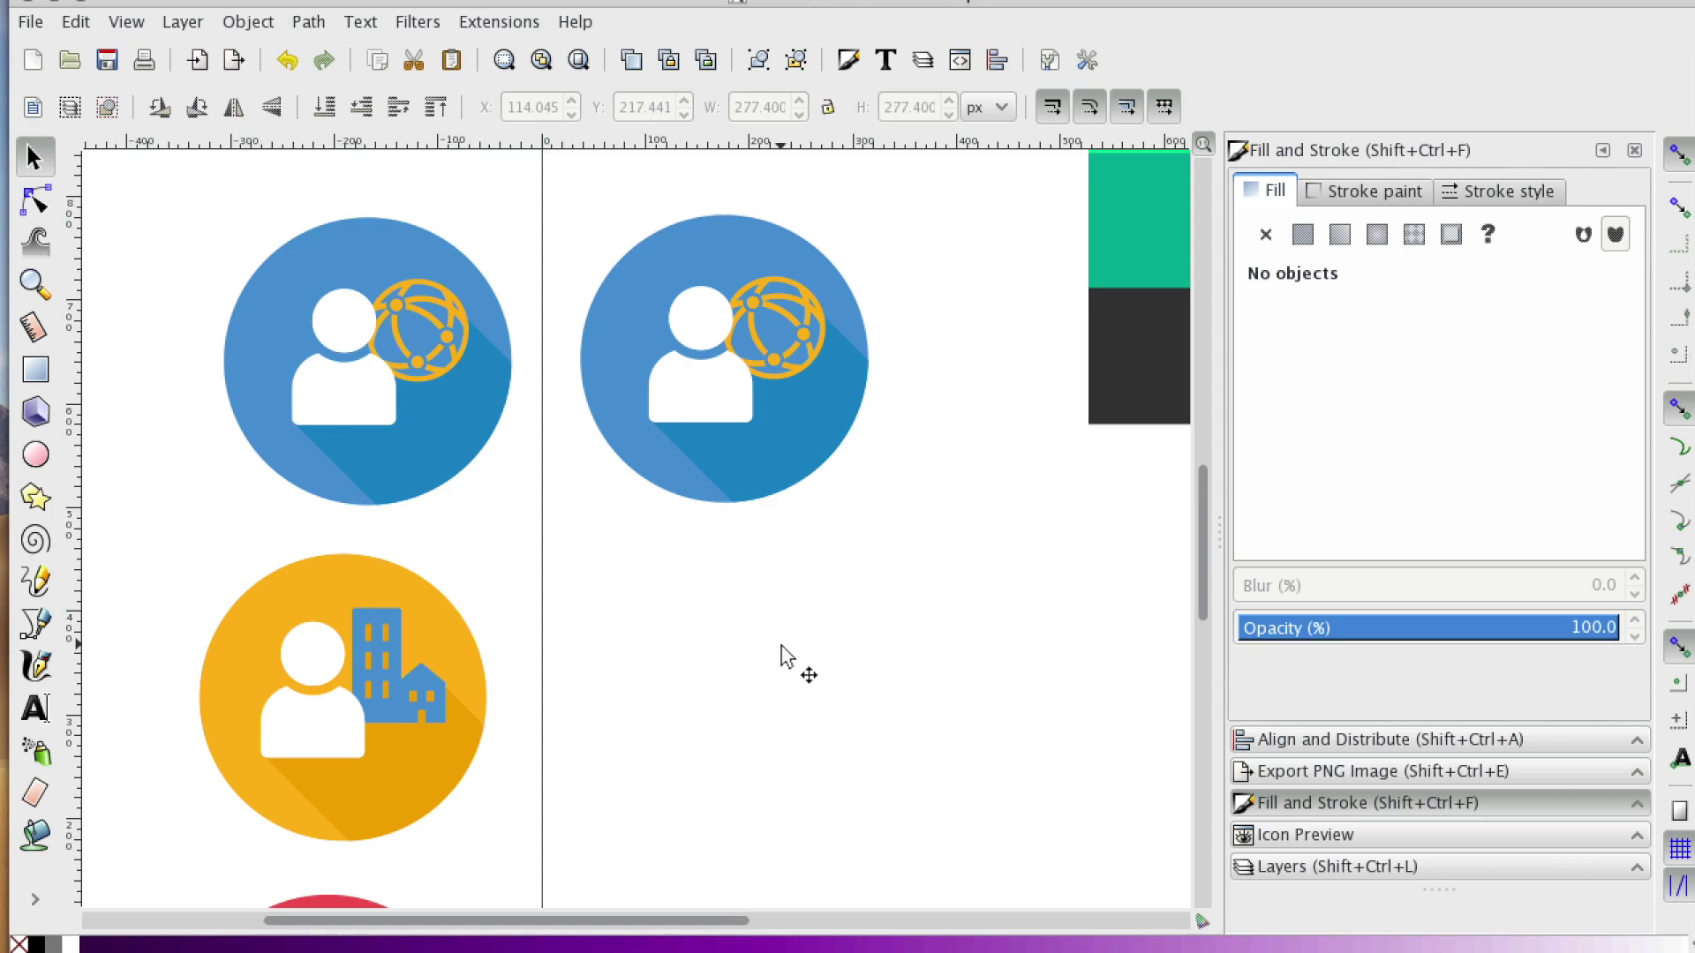
mouse_move(780, 393)
mouse_down()
mouse_move(740, 407)
mouse_move(764, 382)
mouse_up()
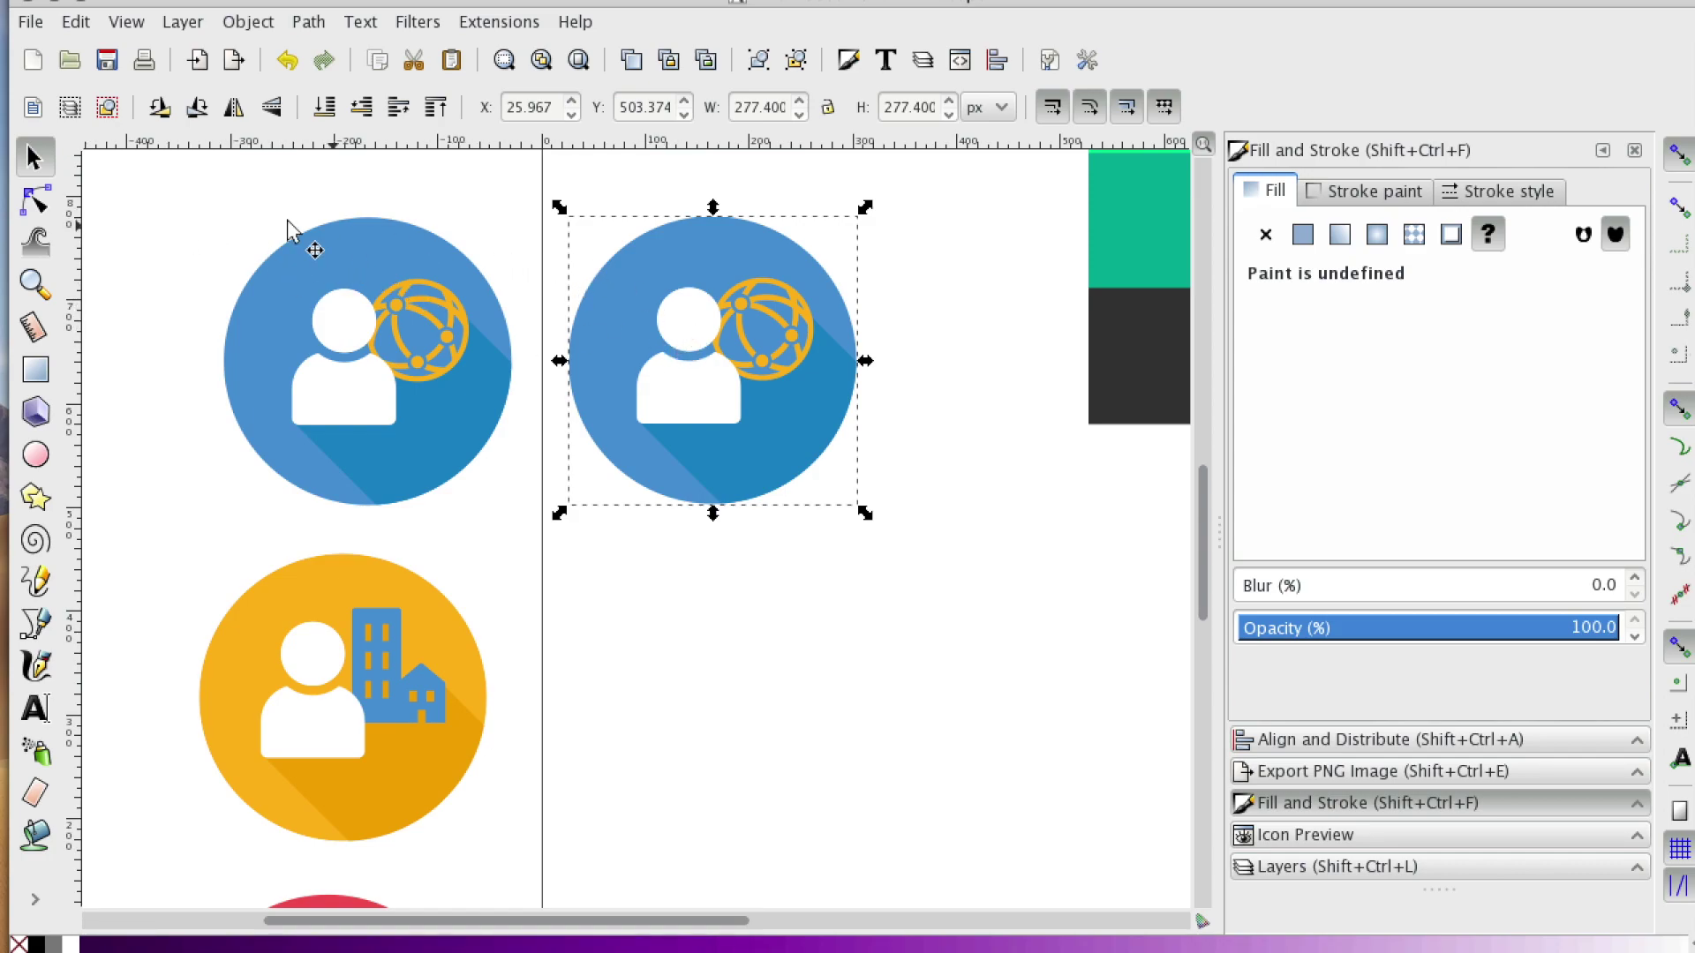
- Pick individual shapes inside the right globe icon with the Node tool
click(37, 202)
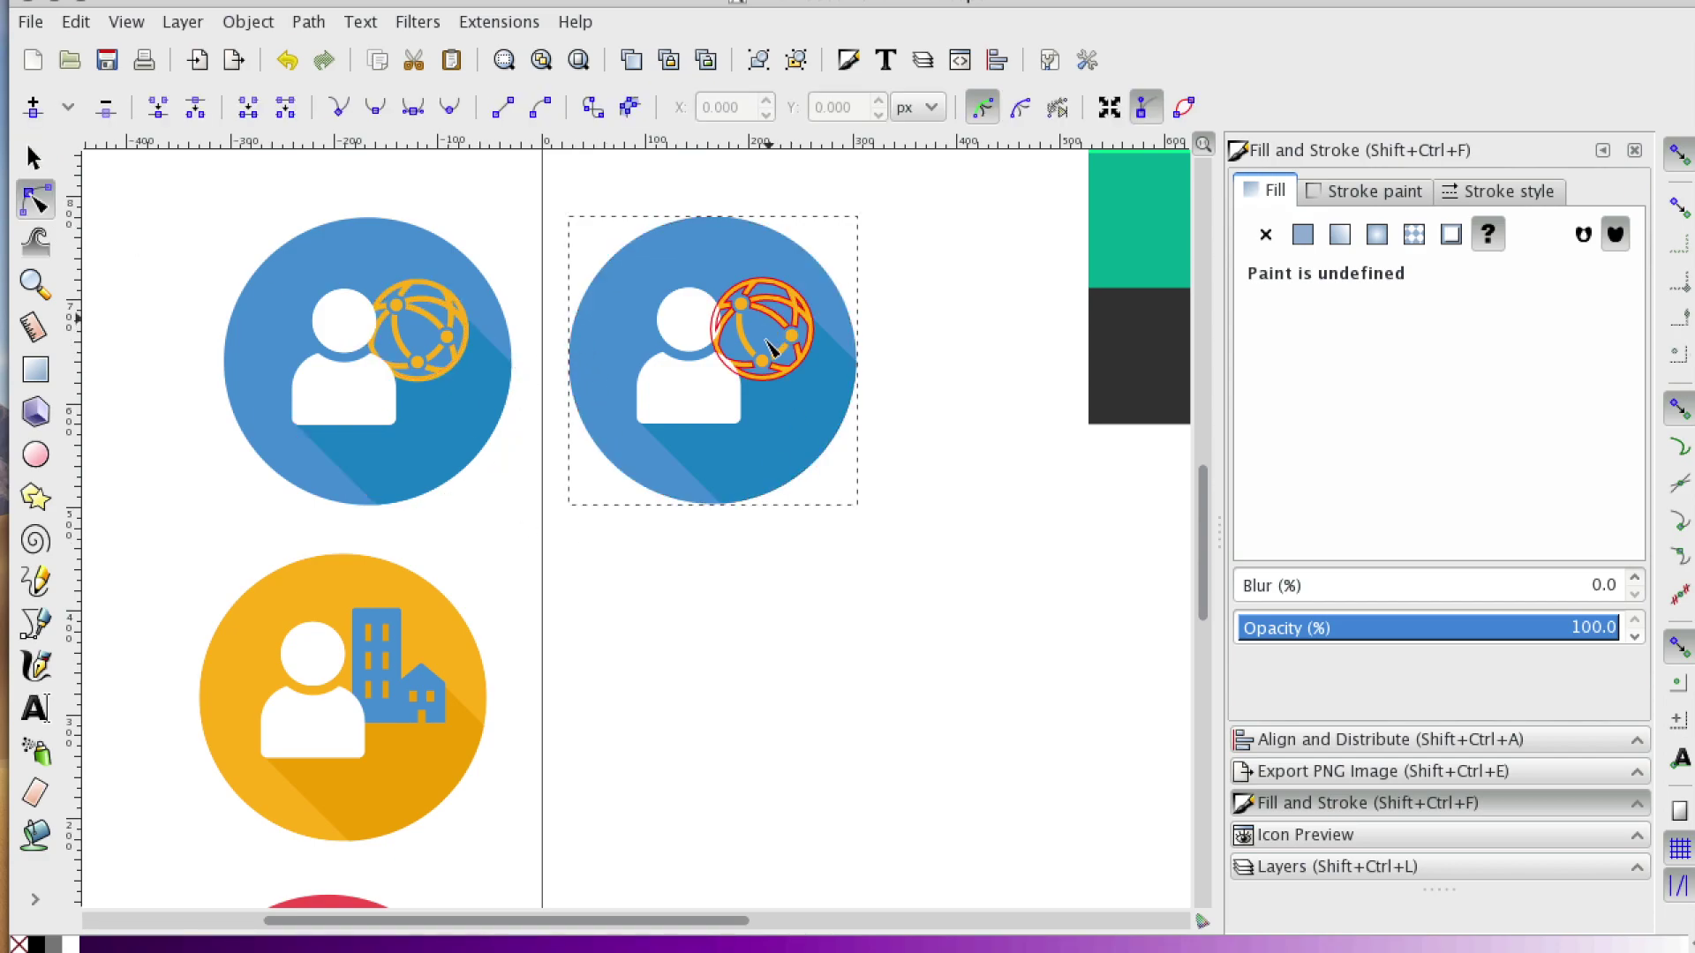
click(813, 414)
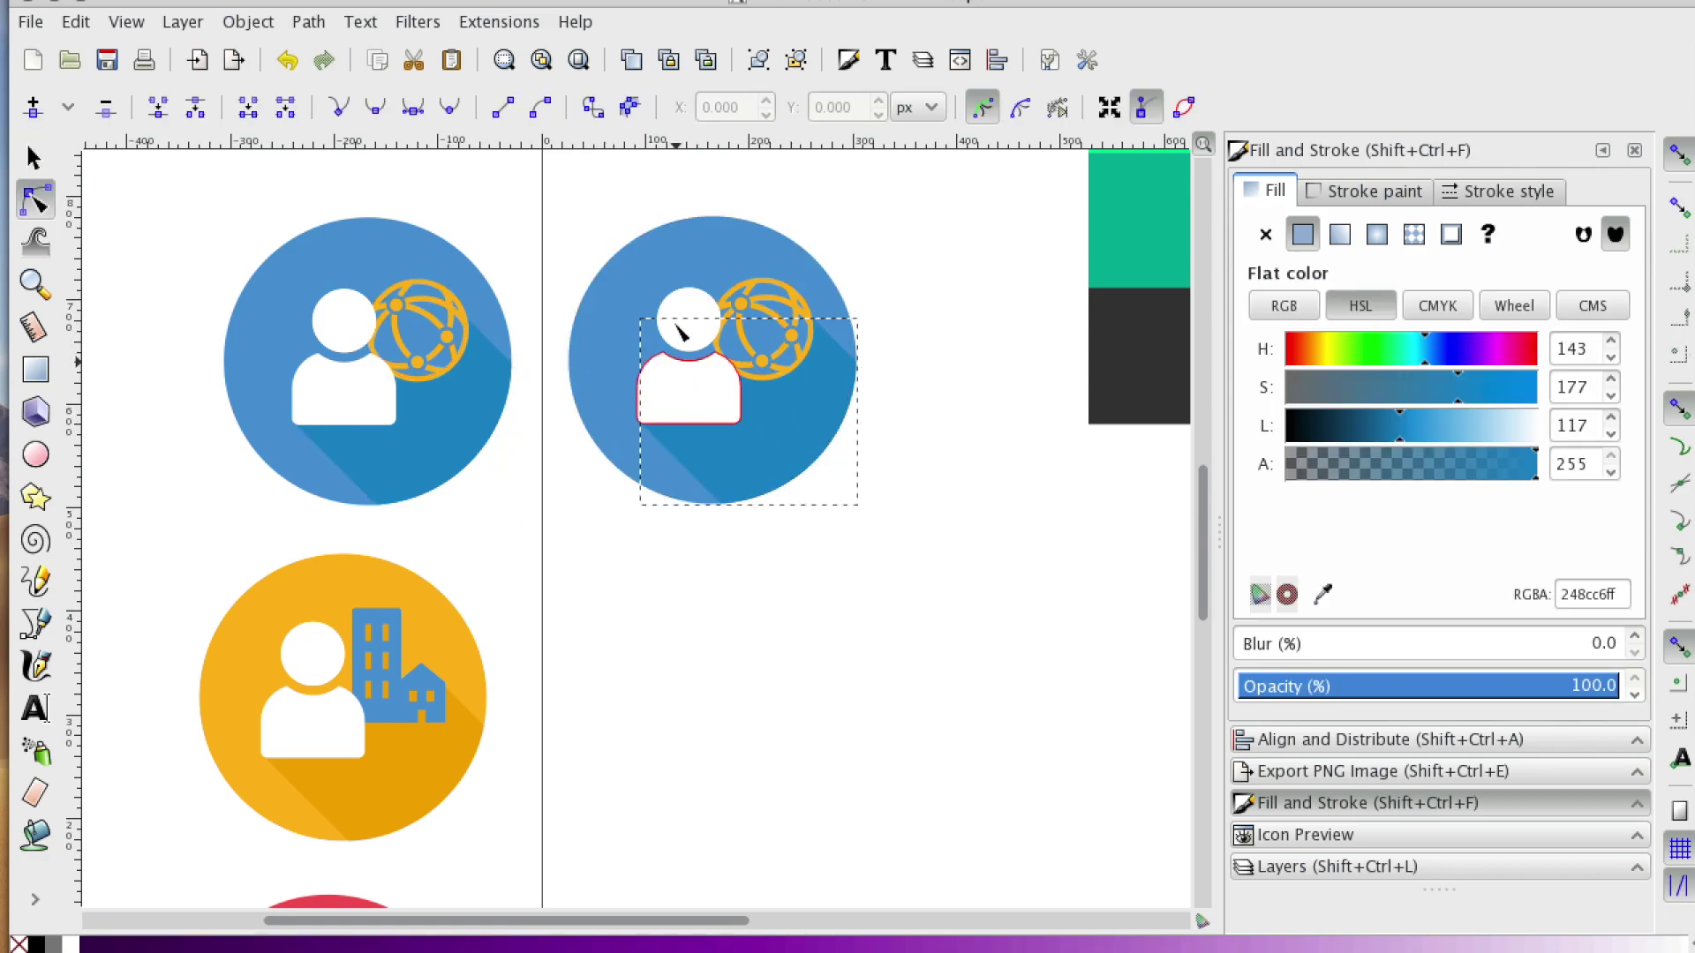
click(698, 265)
click(685, 392)
click(790, 442)
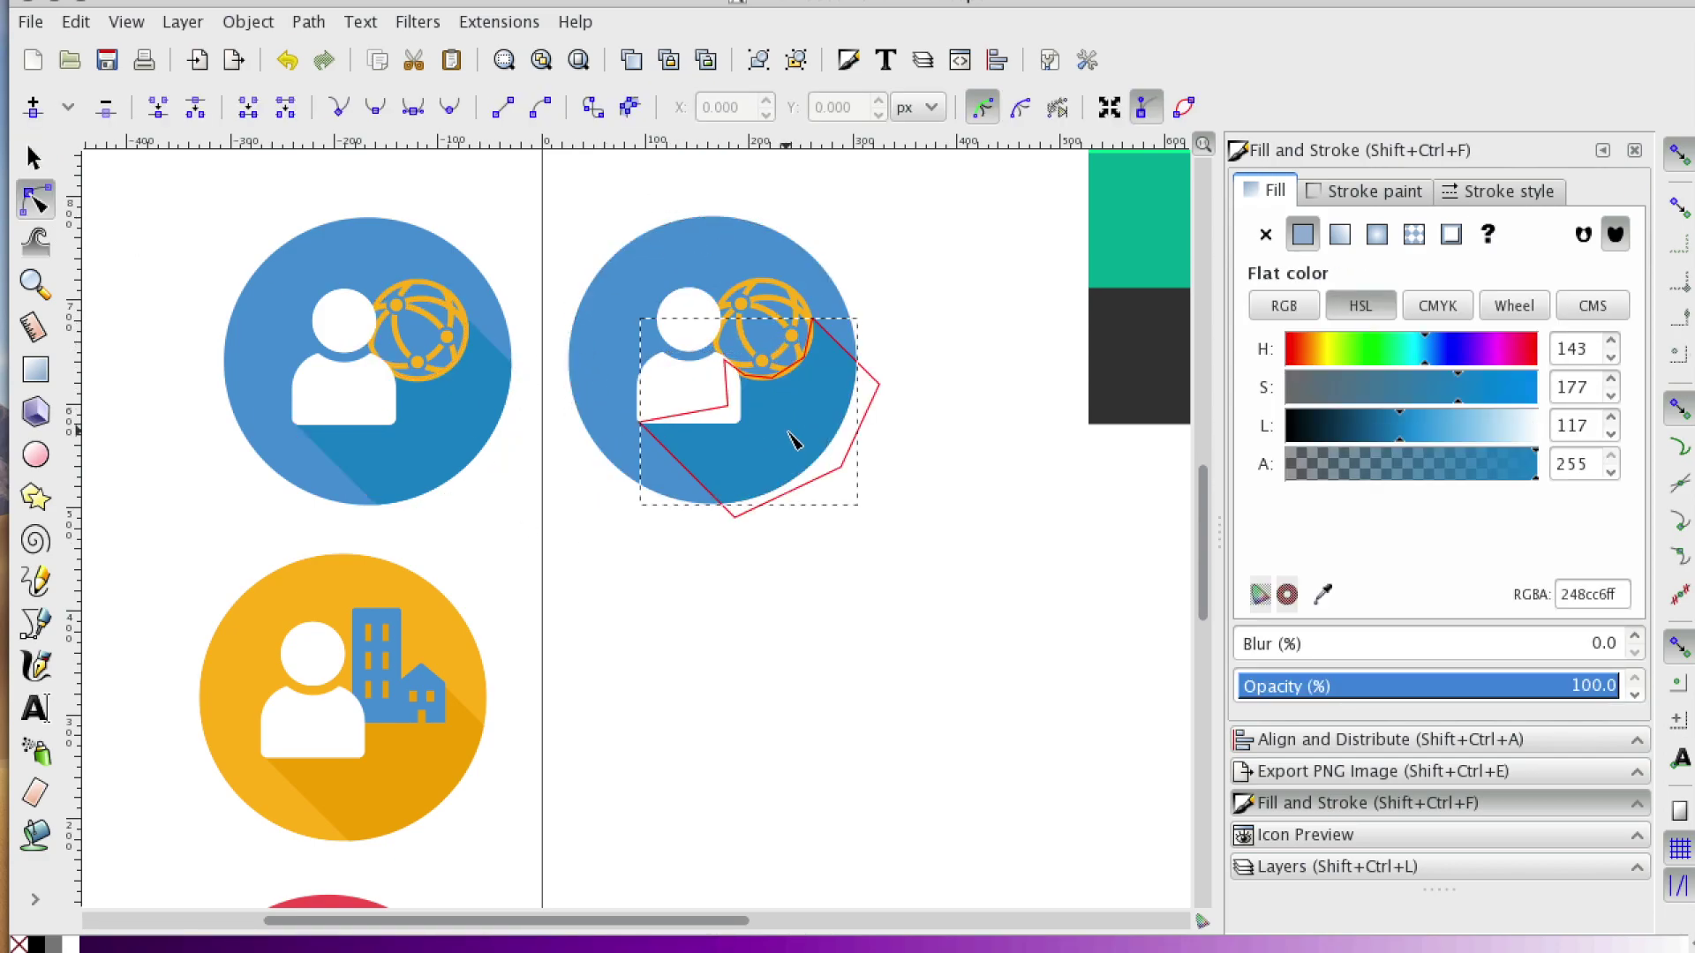
scroll(876, 468, up, 2)
scroll(876, 468, up, 4)
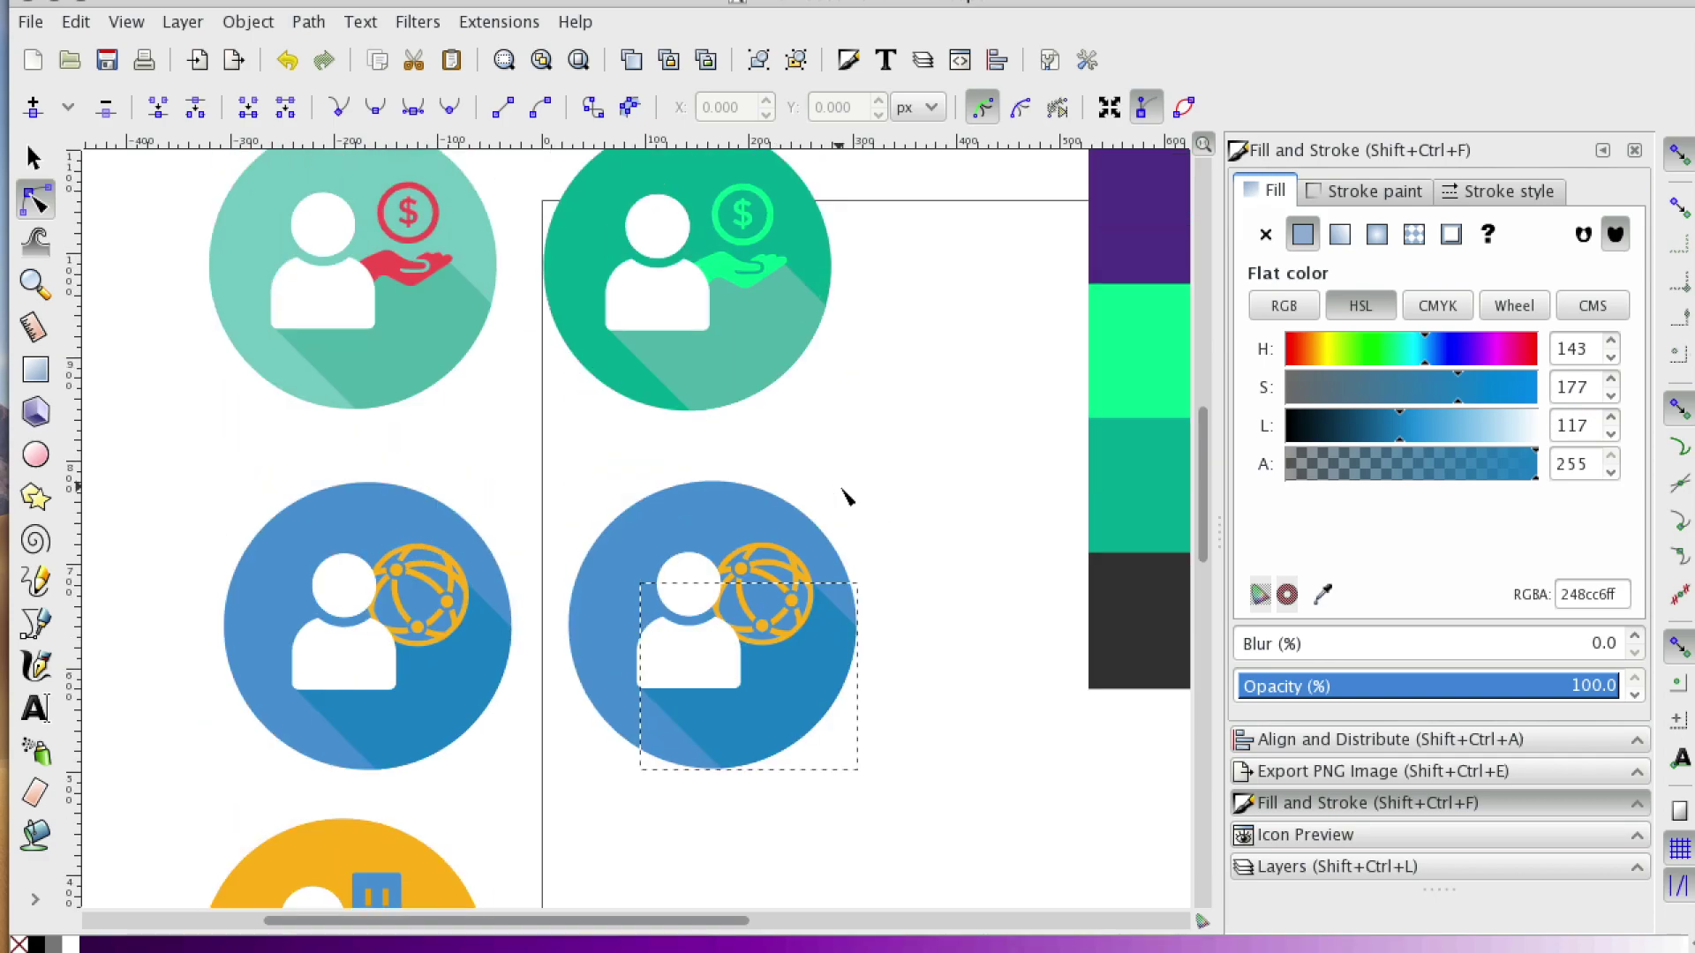
scroll(848, 492, down, 3)
scroll(670, 403, up, 3)
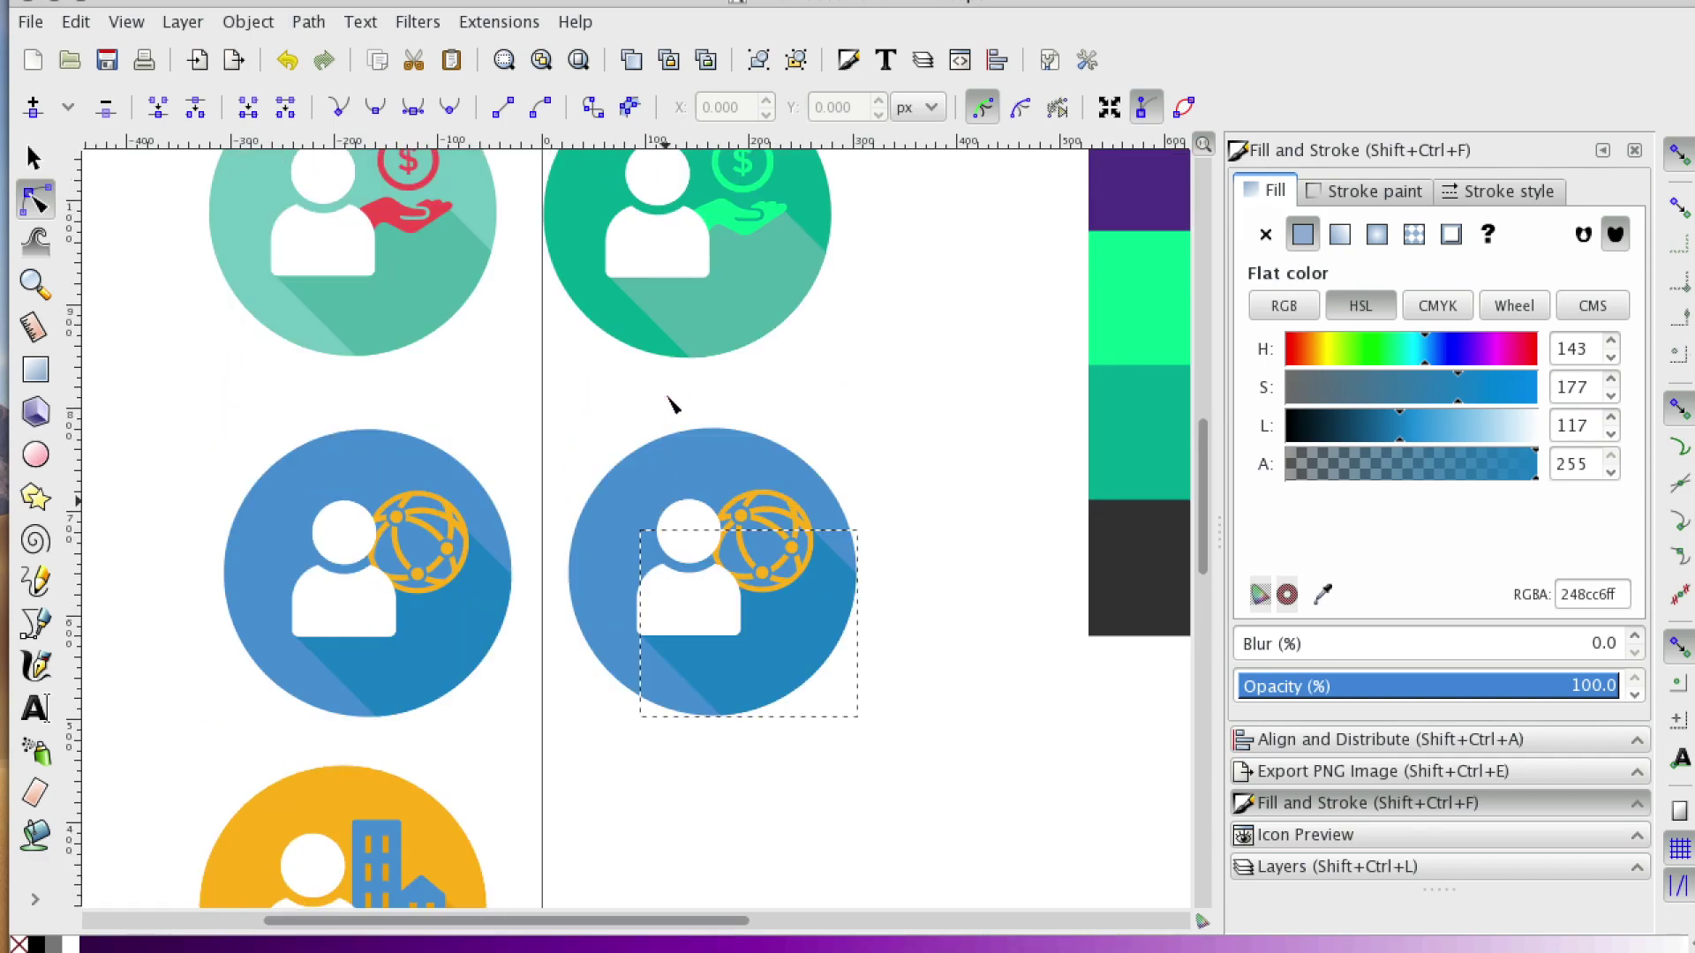
scroll(854, 455, up, 5)
scroll(845, 470, down, 2)
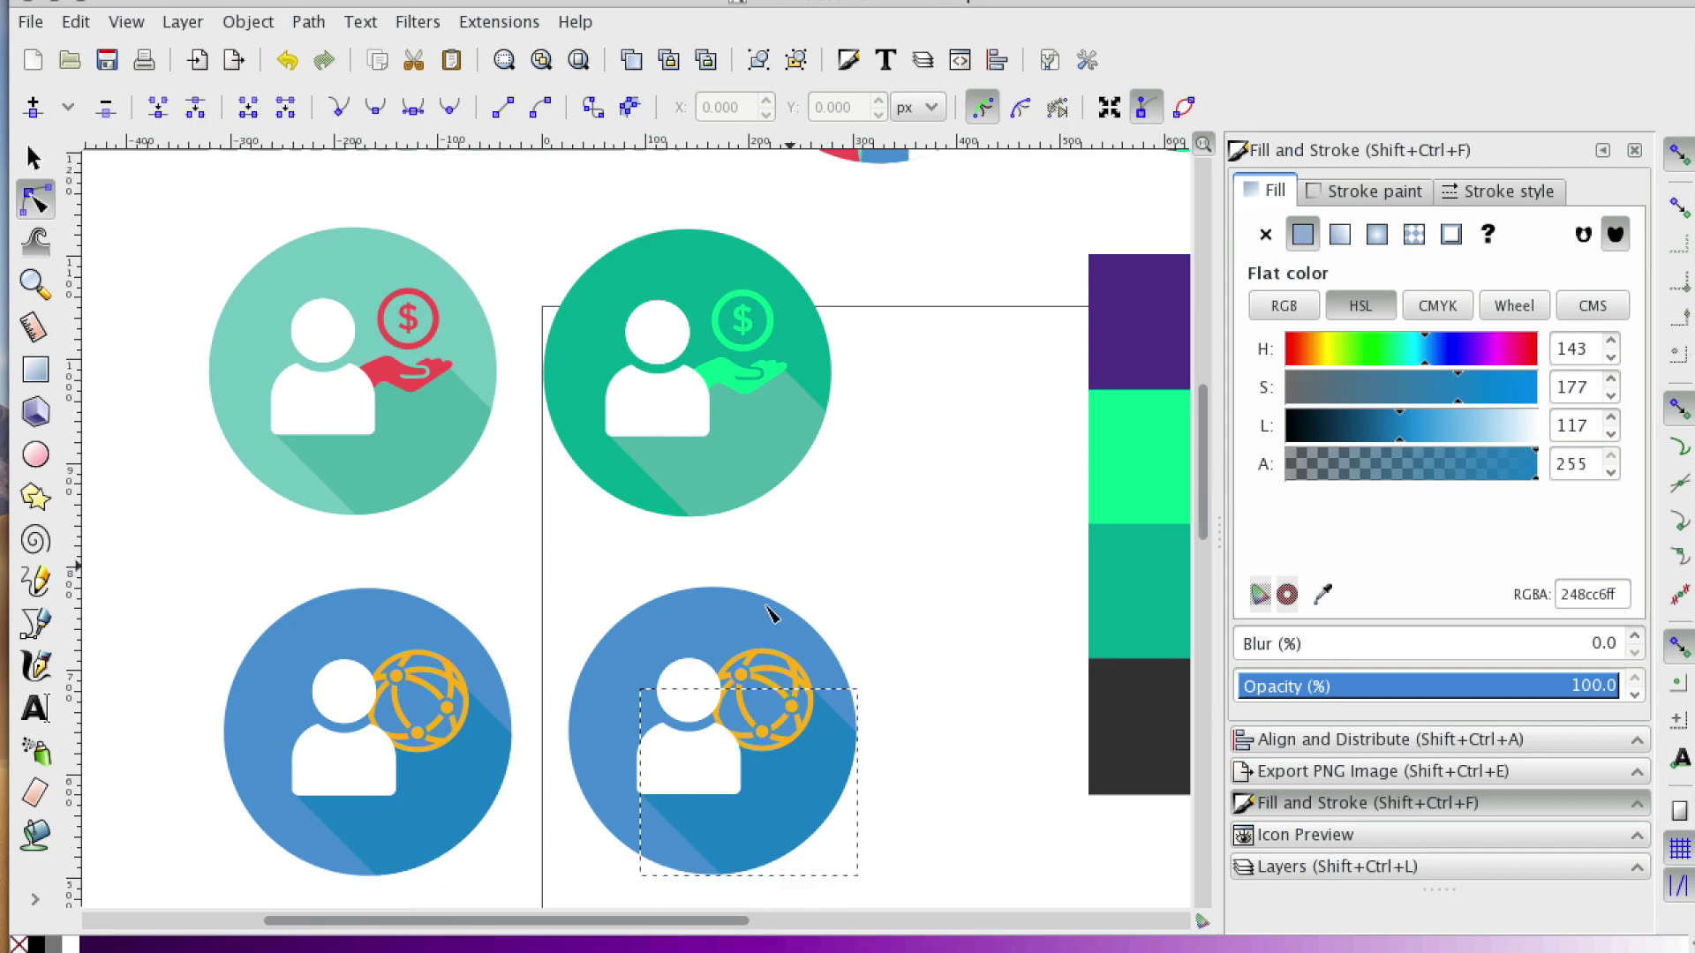
scroll(770, 612, down, 3)
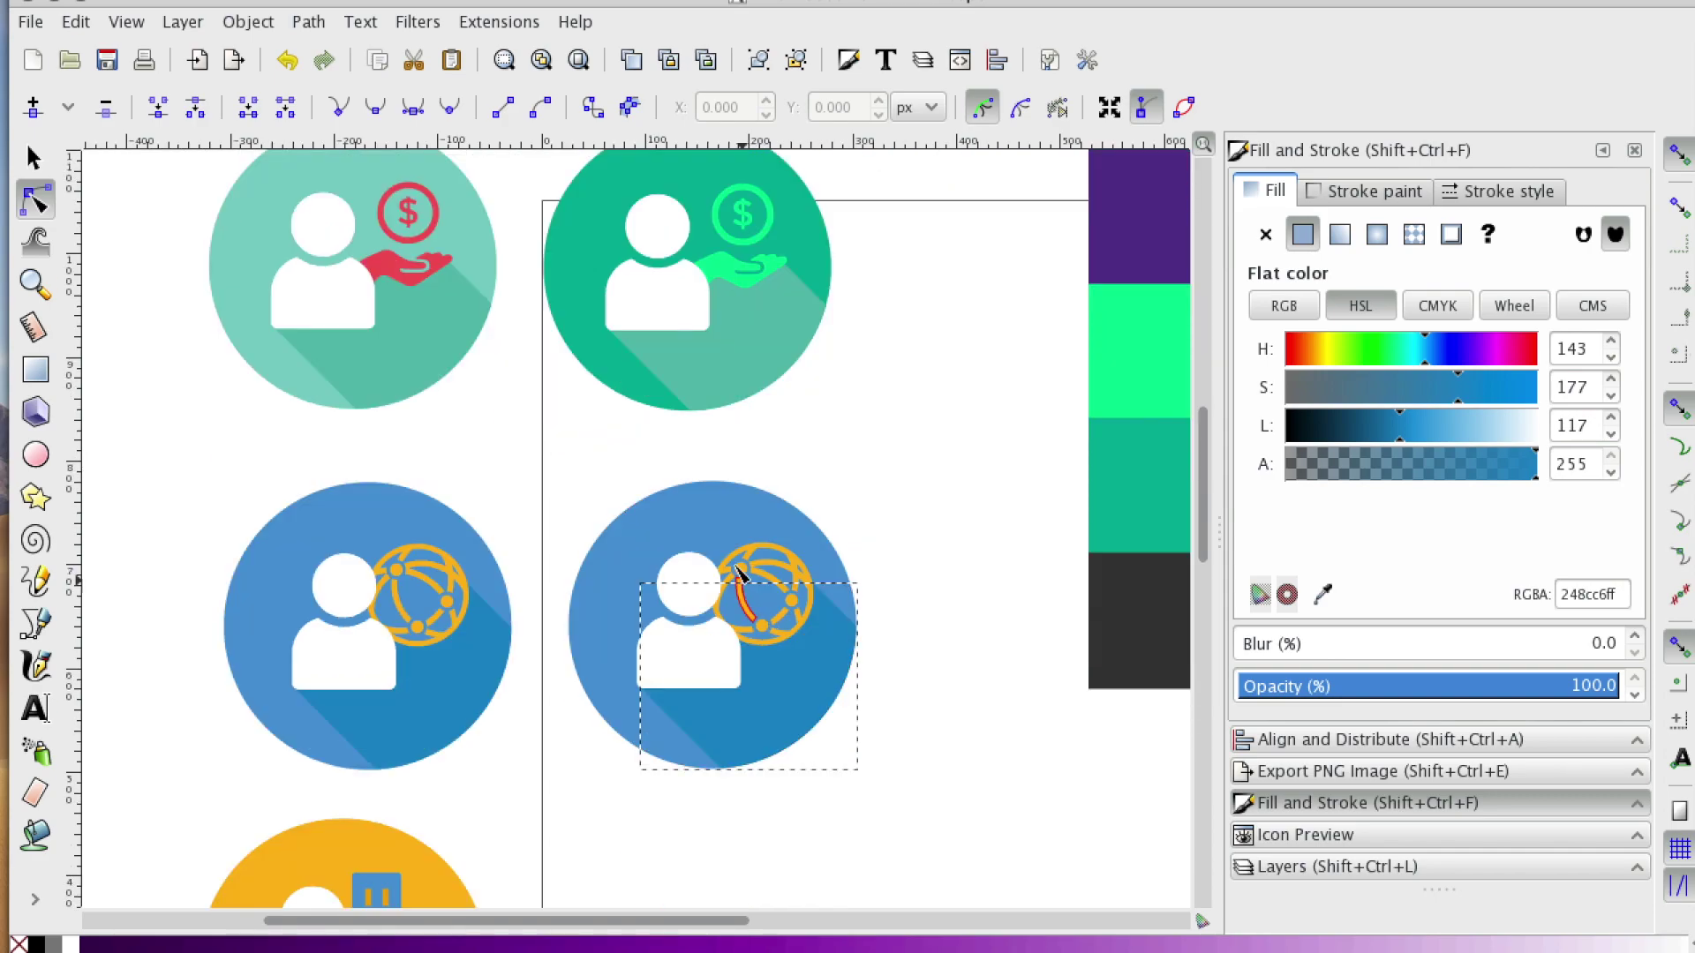
- Fill the right globe icon's blue background circle with the palette purple
click(722, 516)
scroll(723, 515, up, 3)
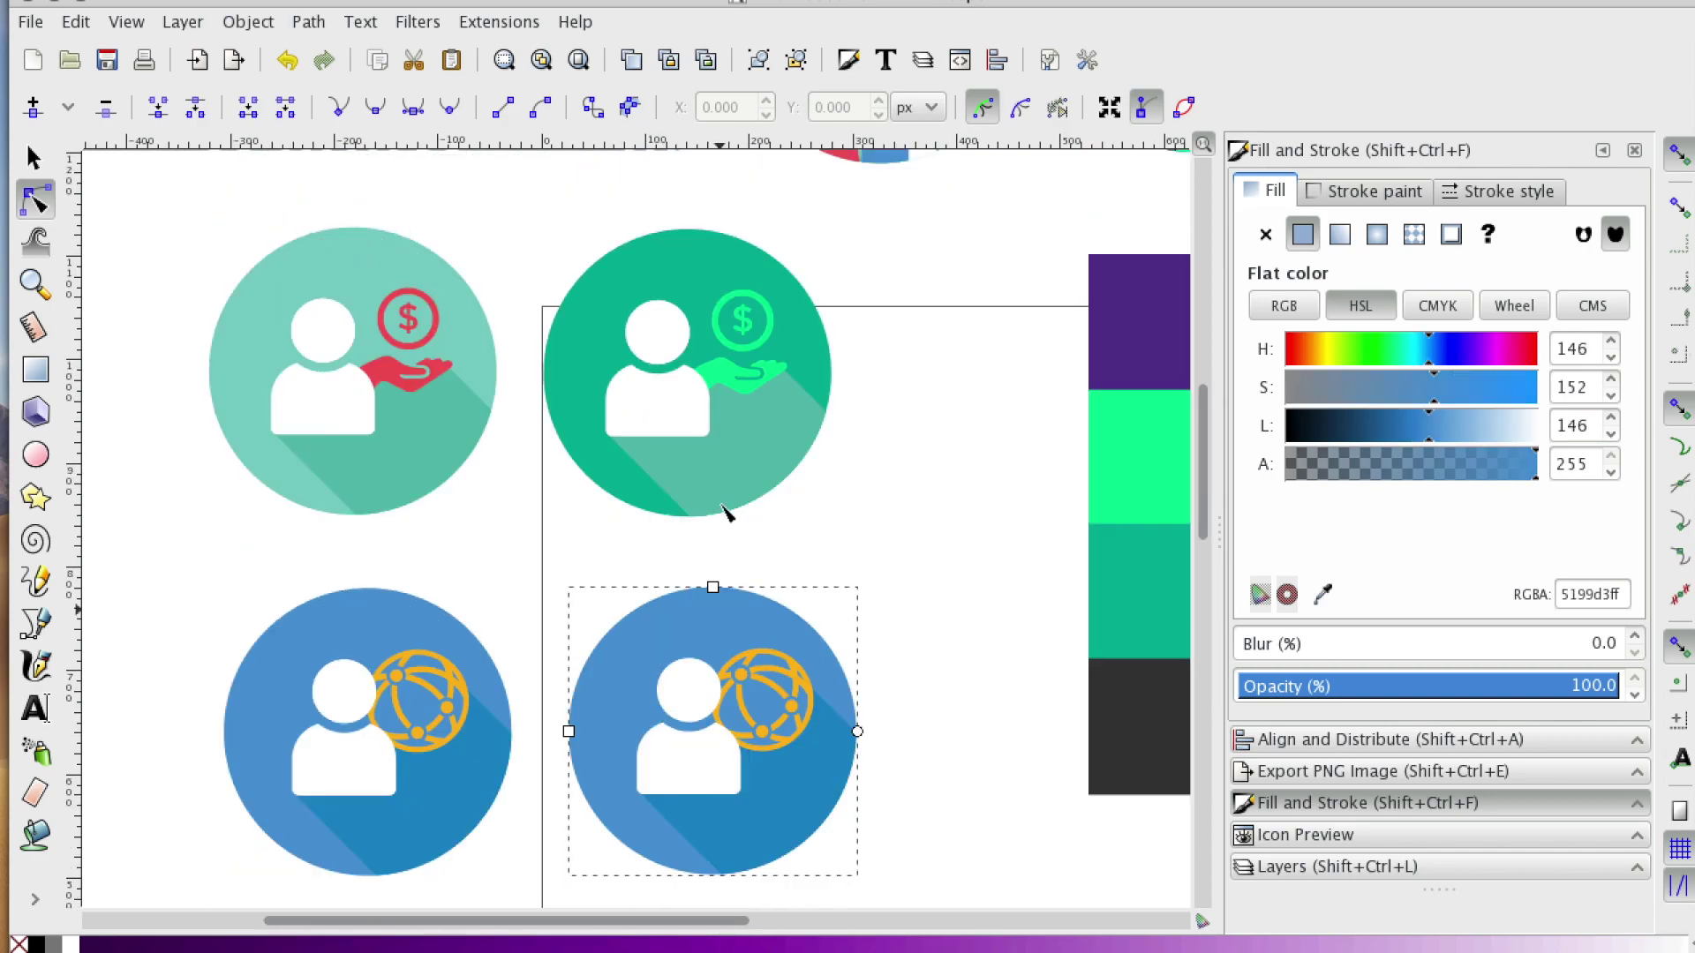
scroll(721, 512, down, 3)
click(1323, 594)
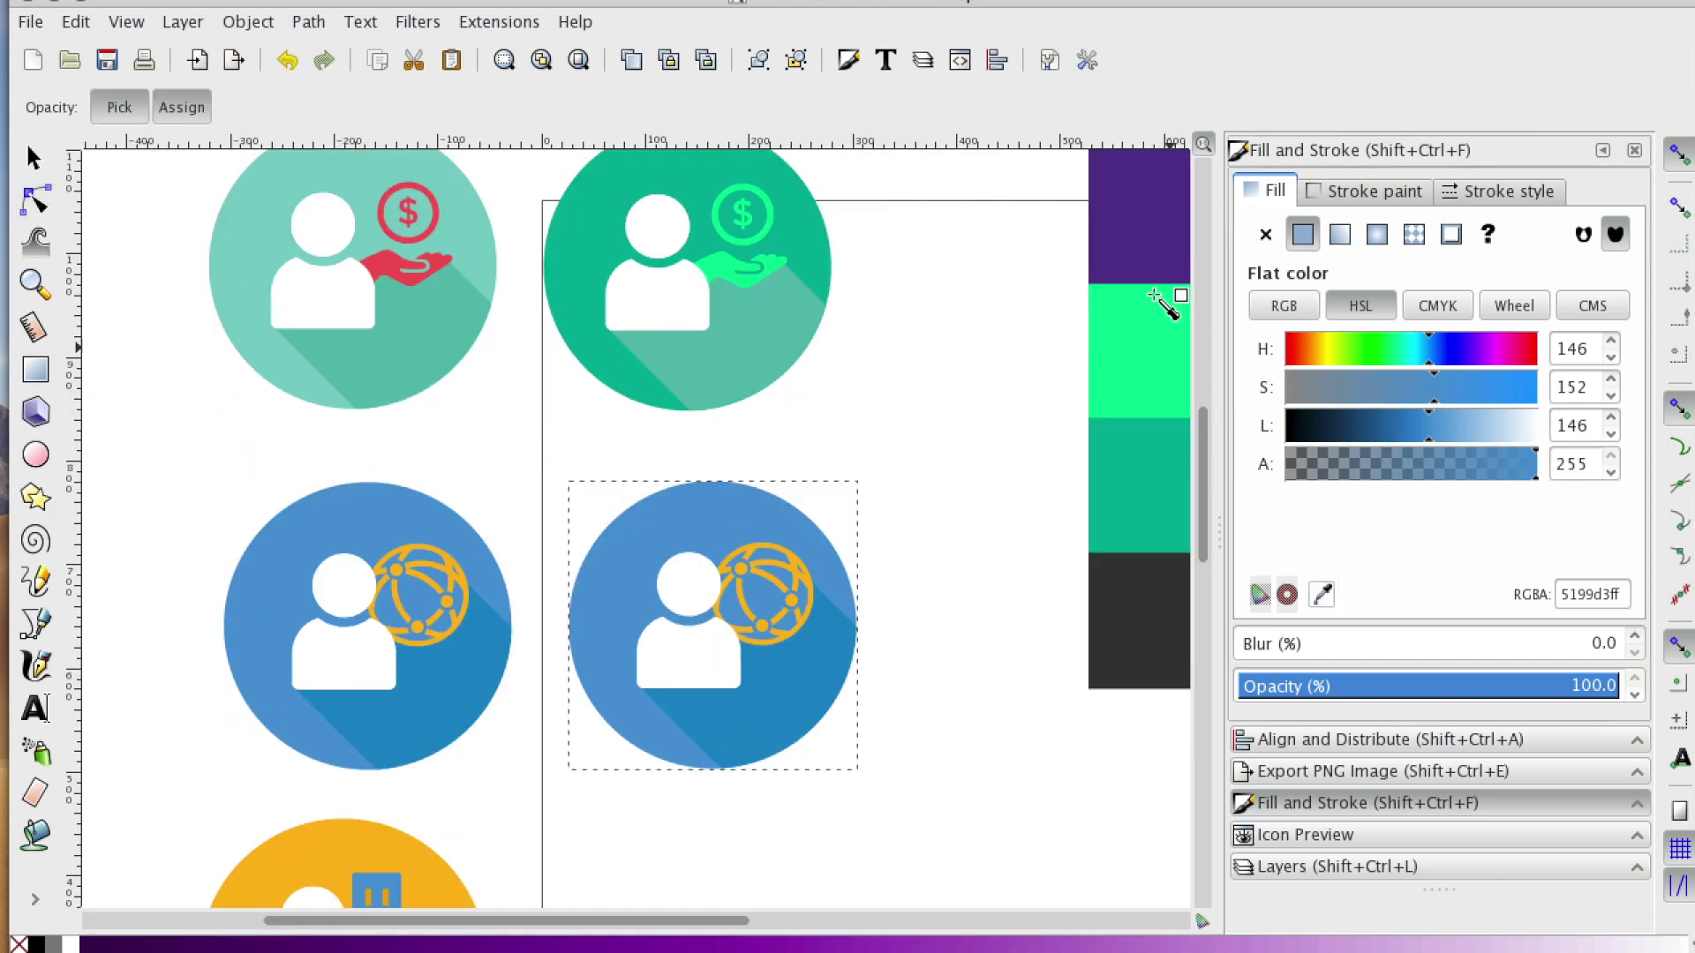
click(1144, 203)
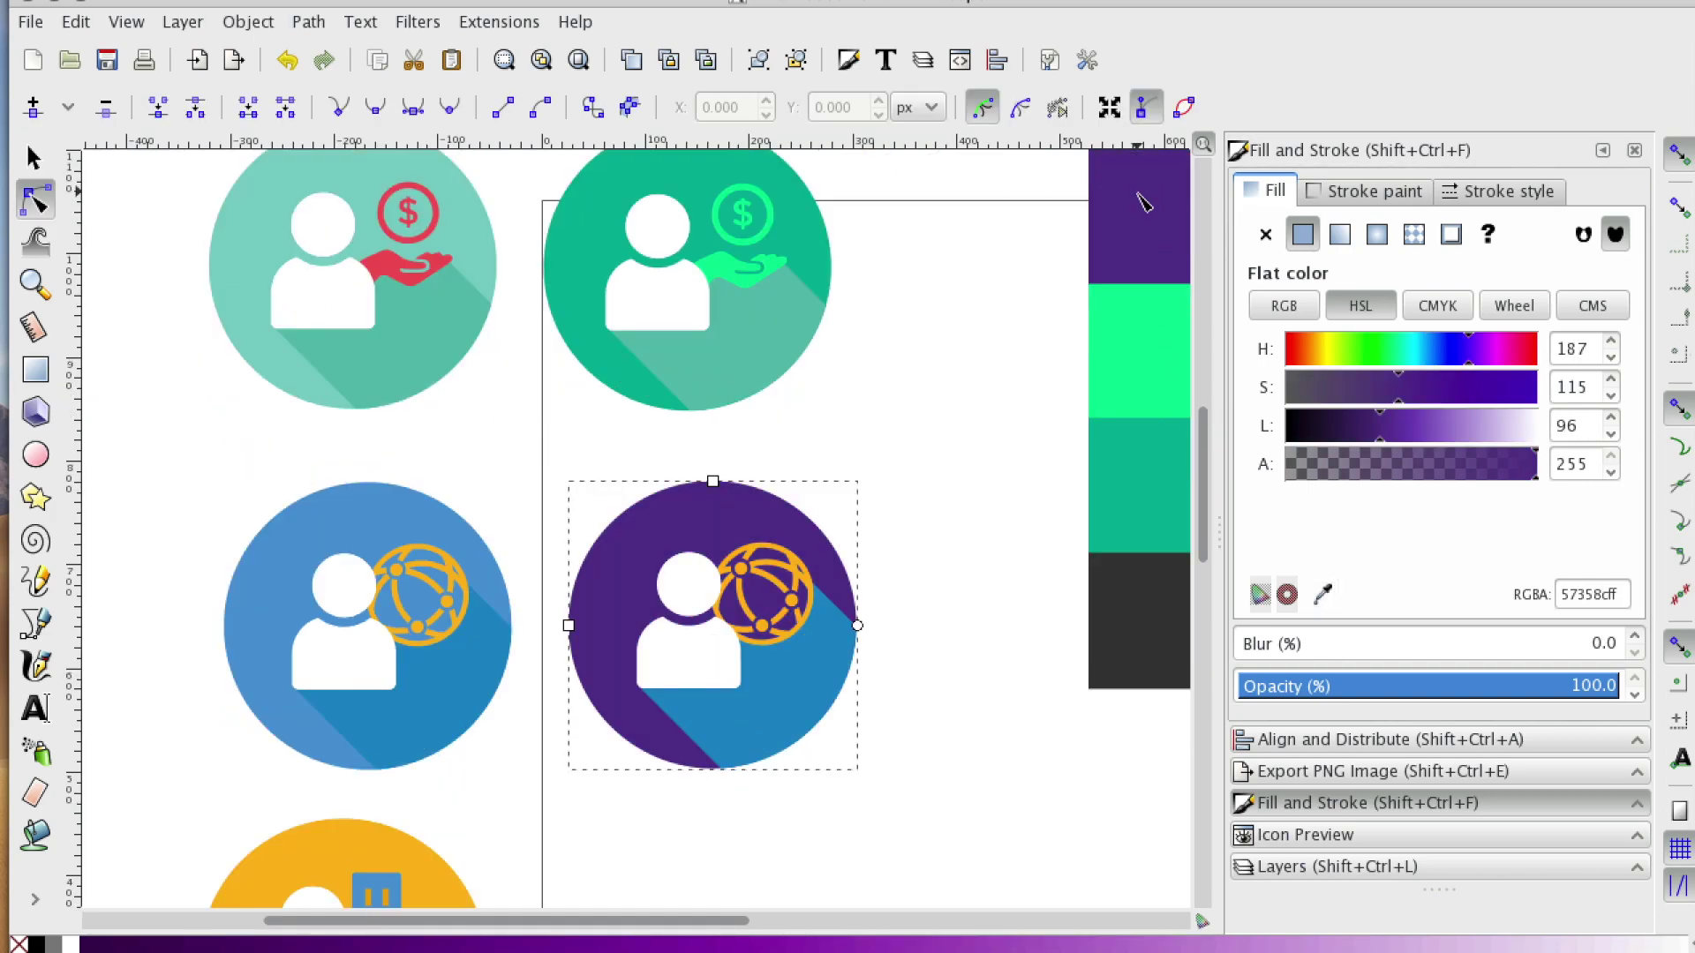
- Colour the long shadow purple, then darken it to #452970
click(827, 689)
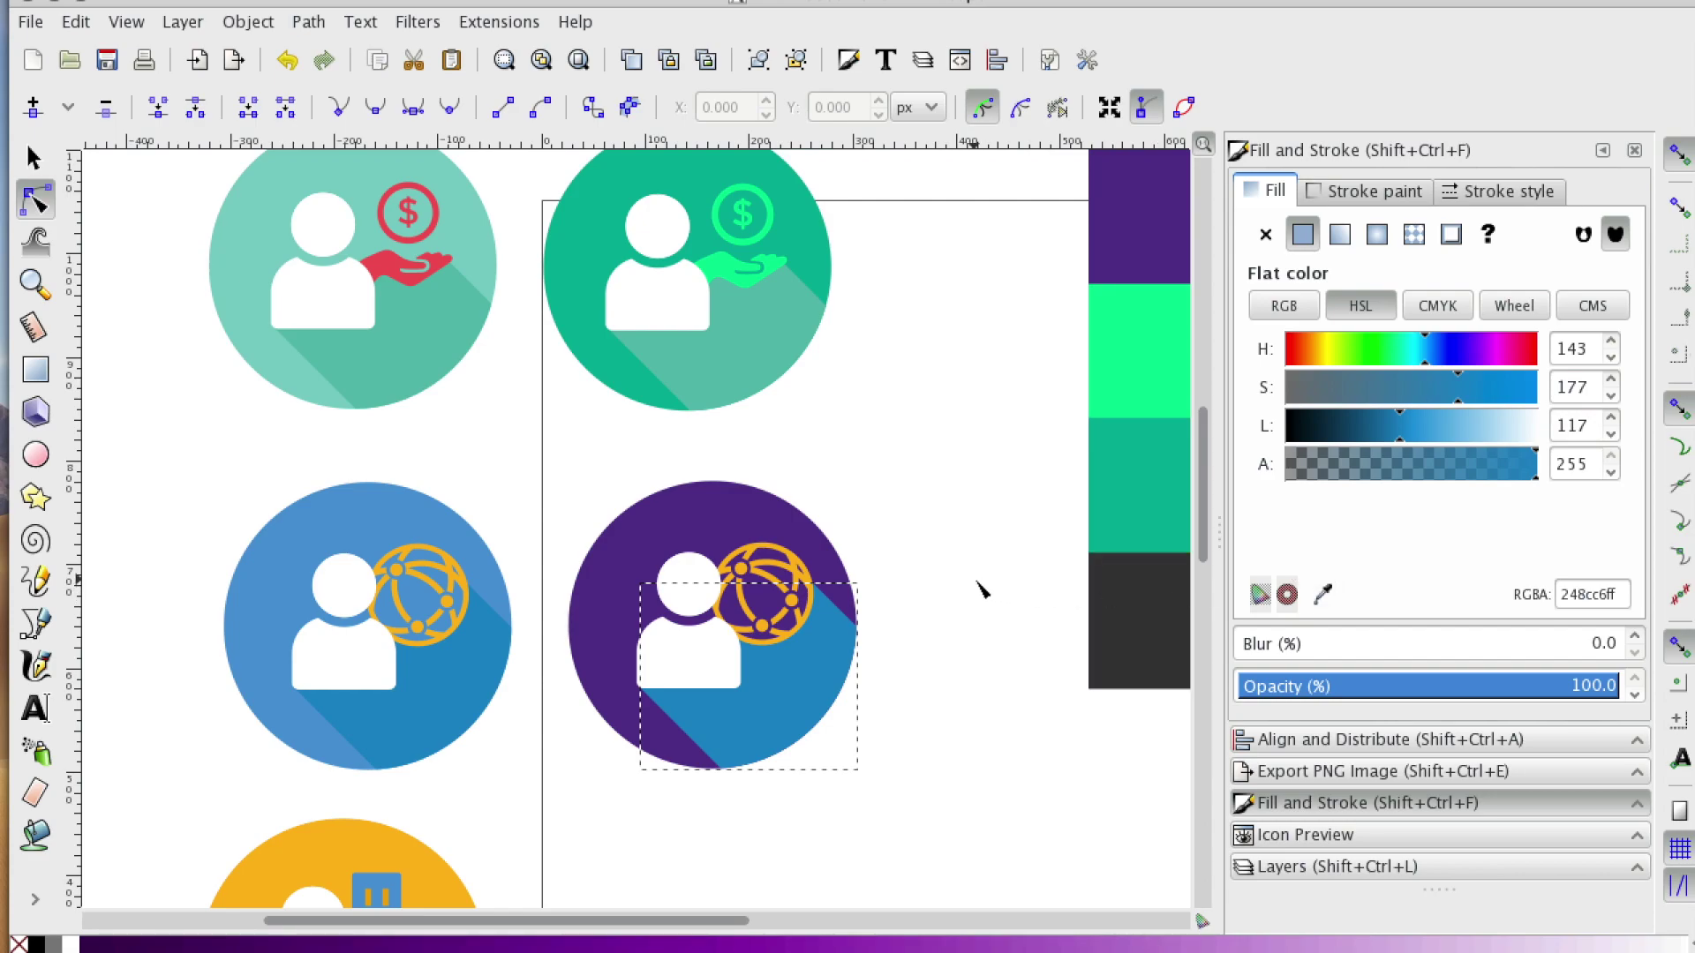
click(1322, 594)
click(1137, 226)
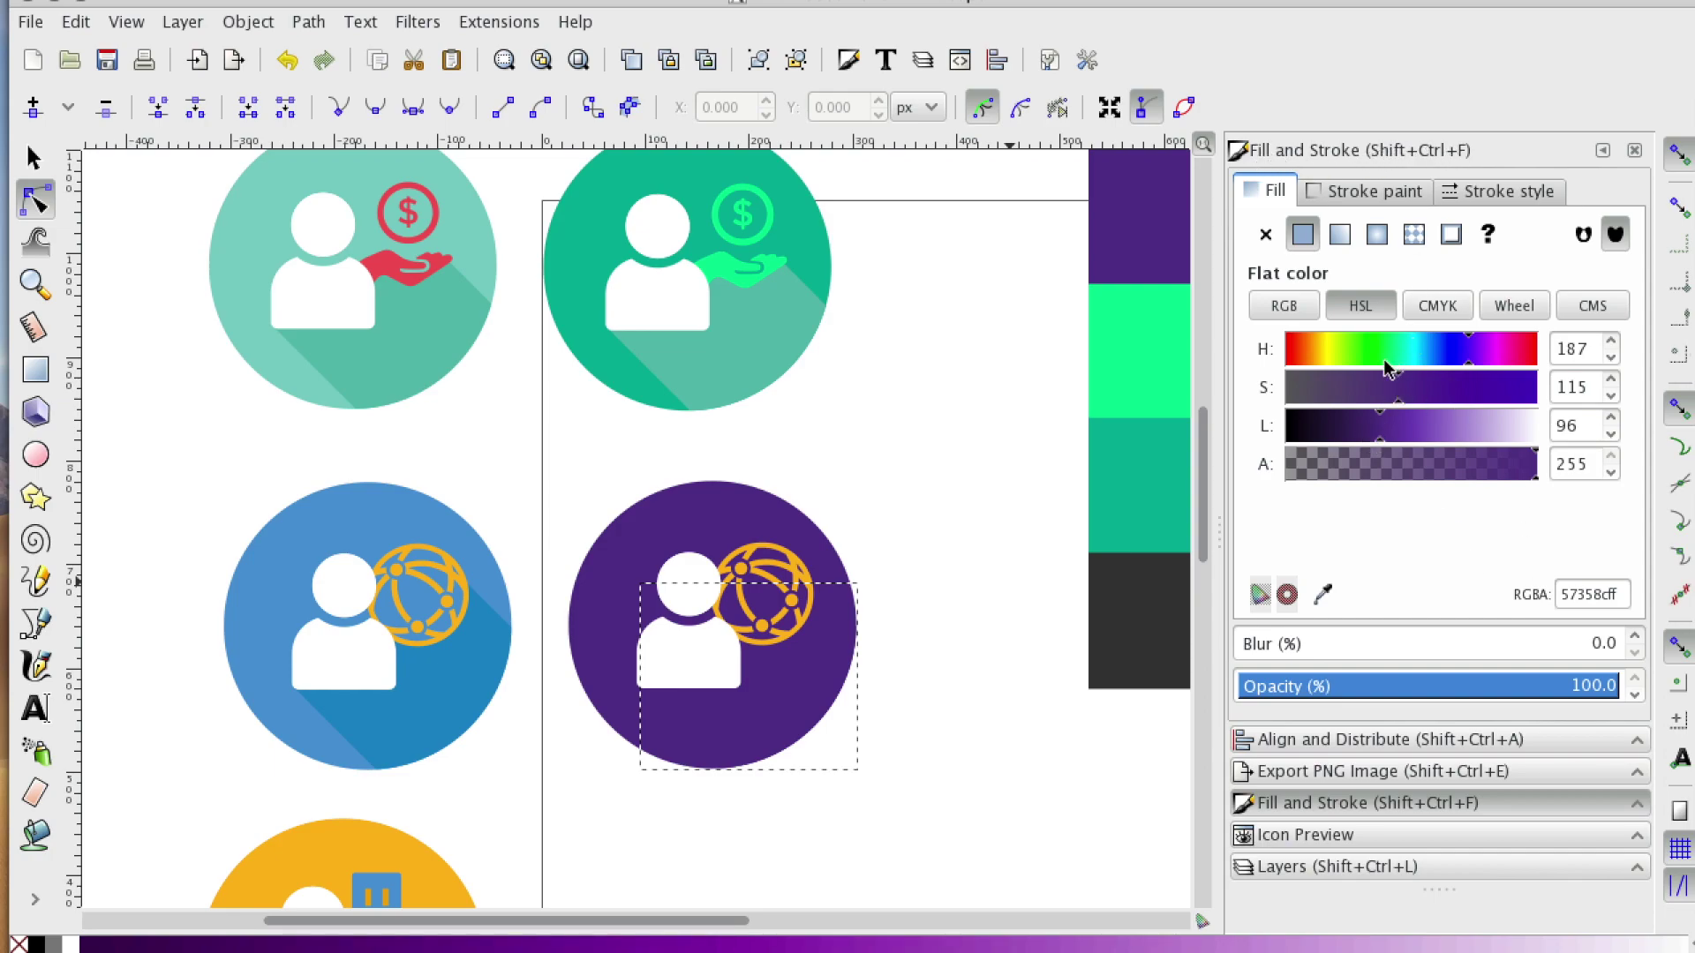
drag(1375, 439, 1361, 444)
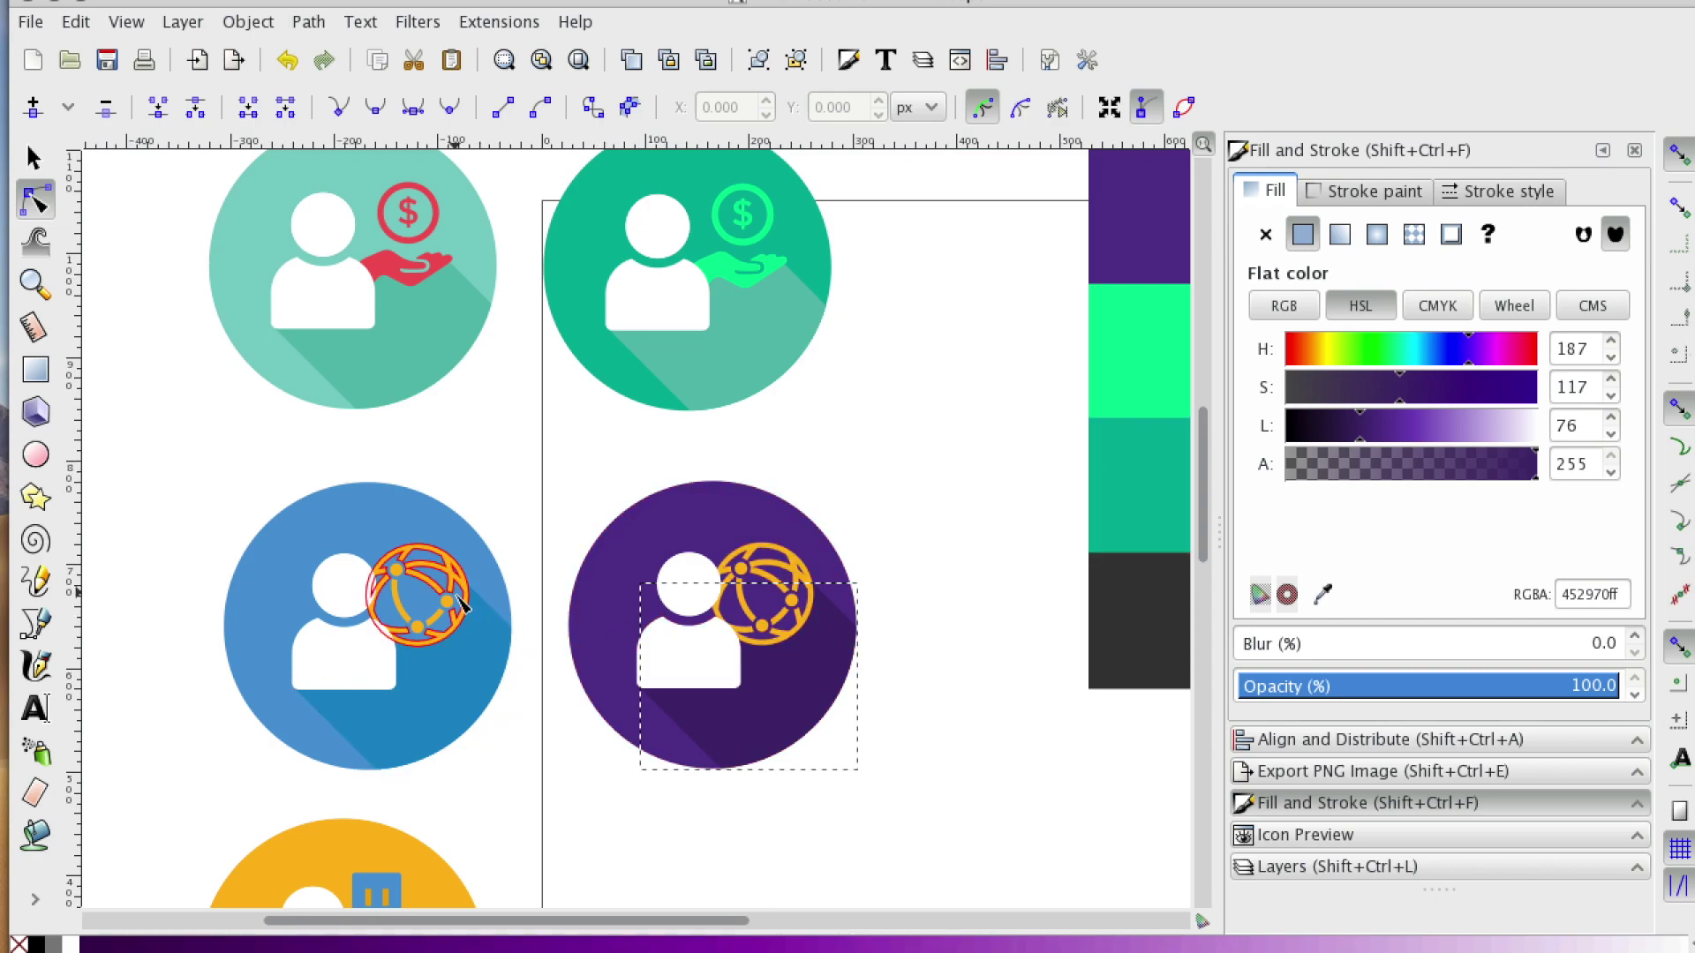
- Fill the purple icon's orange globe with the bright green swatch
click(788, 563)
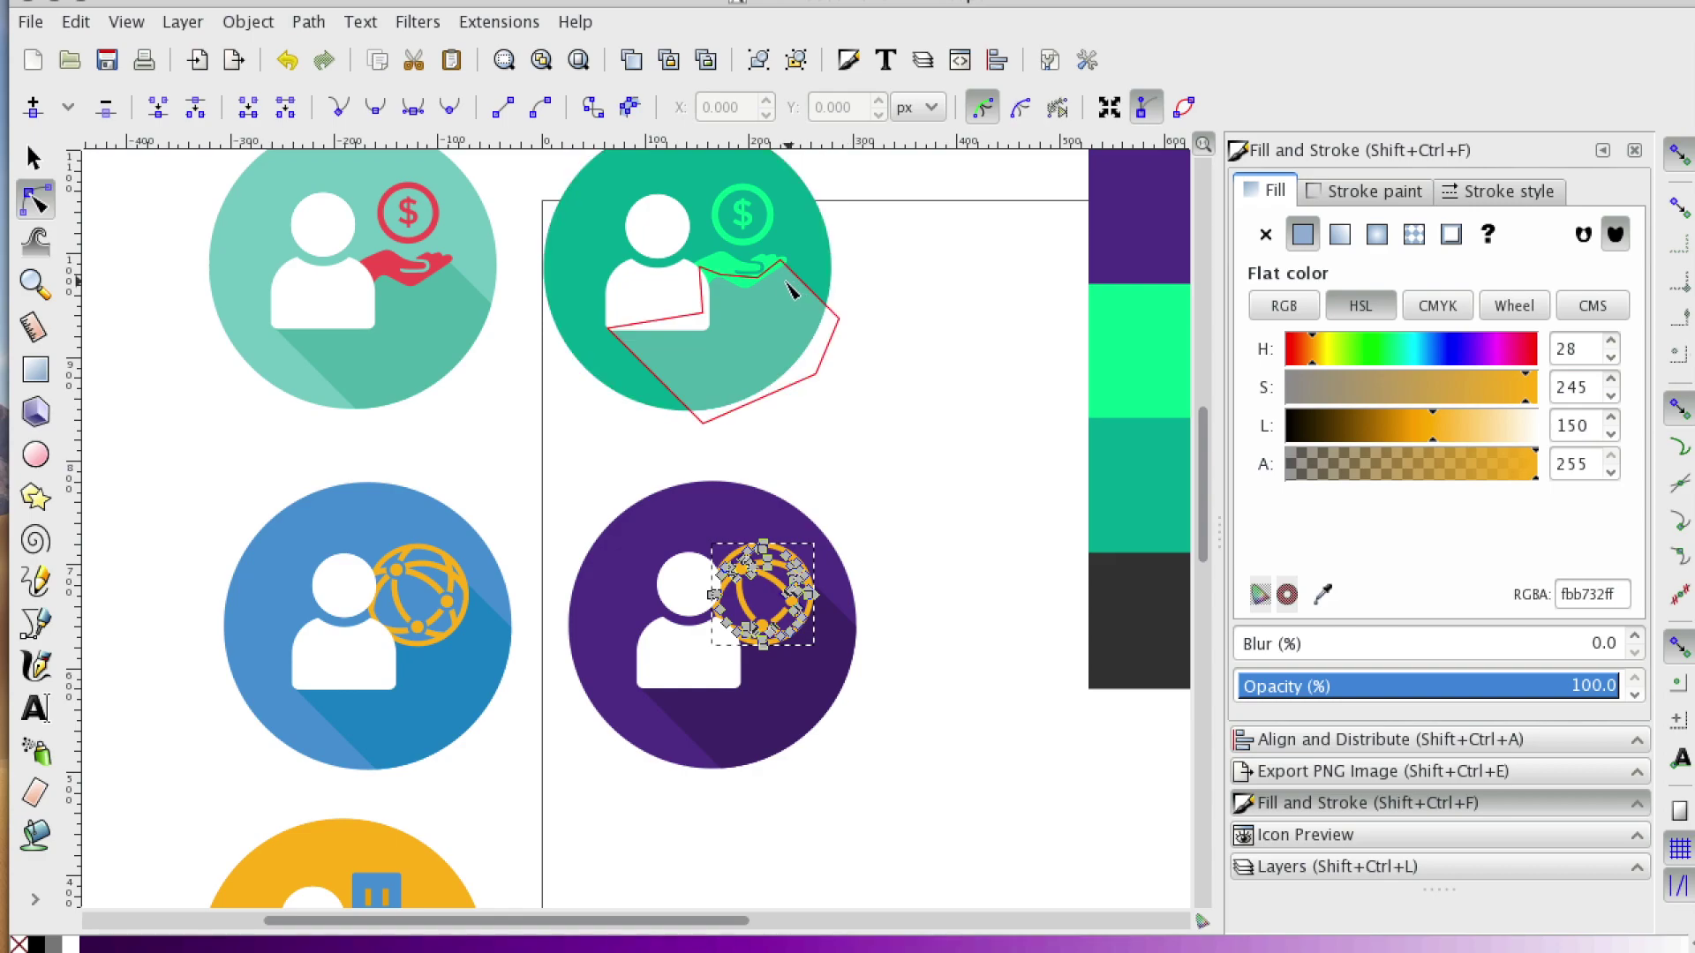
click(1322, 594)
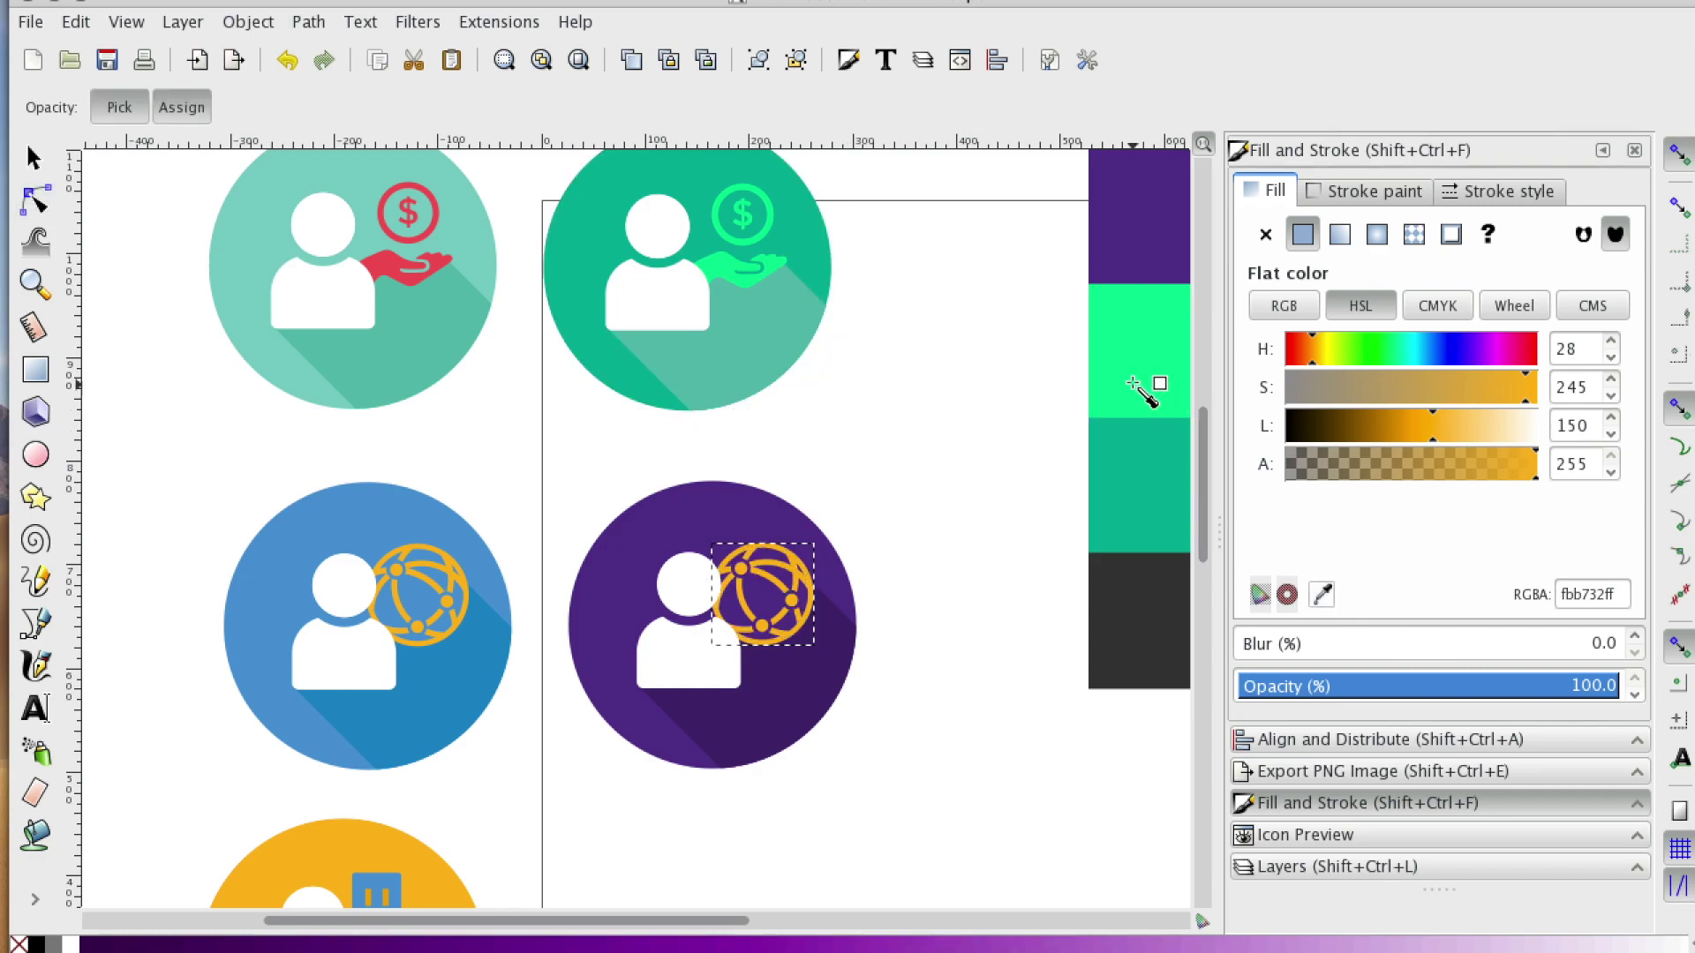
click(1163, 336)
- Recolour the globe's remaining orange arcs bright green #03F199 and zoom in on it
click(898, 661)
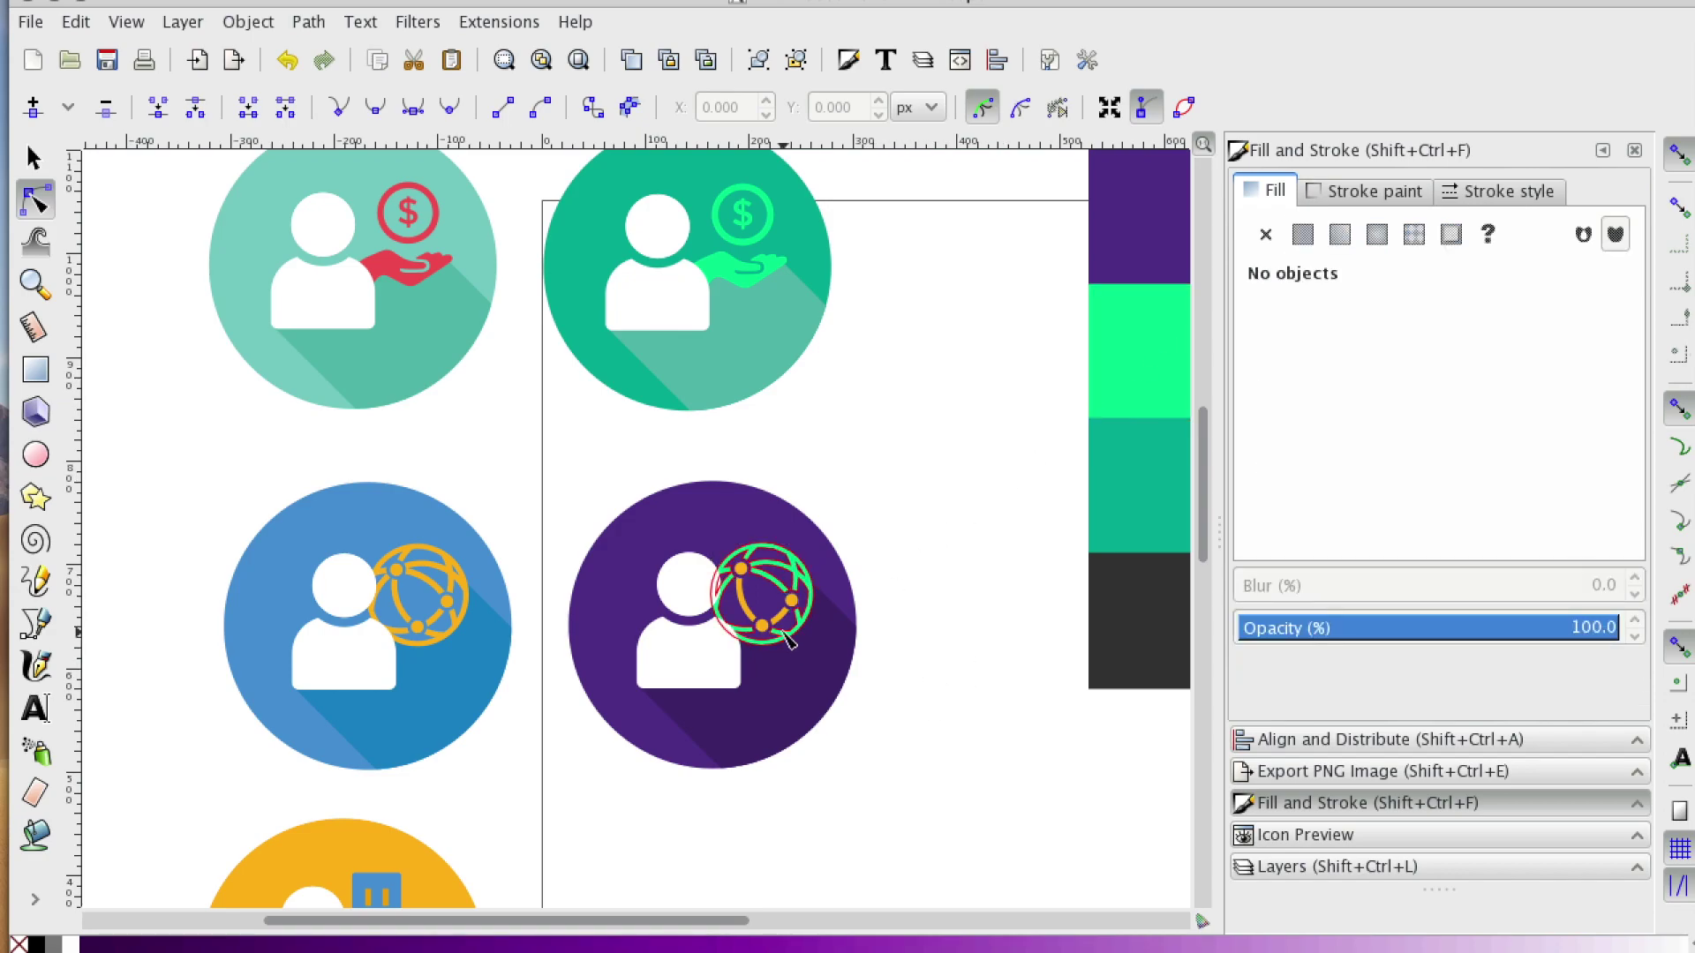
click(780, 616)
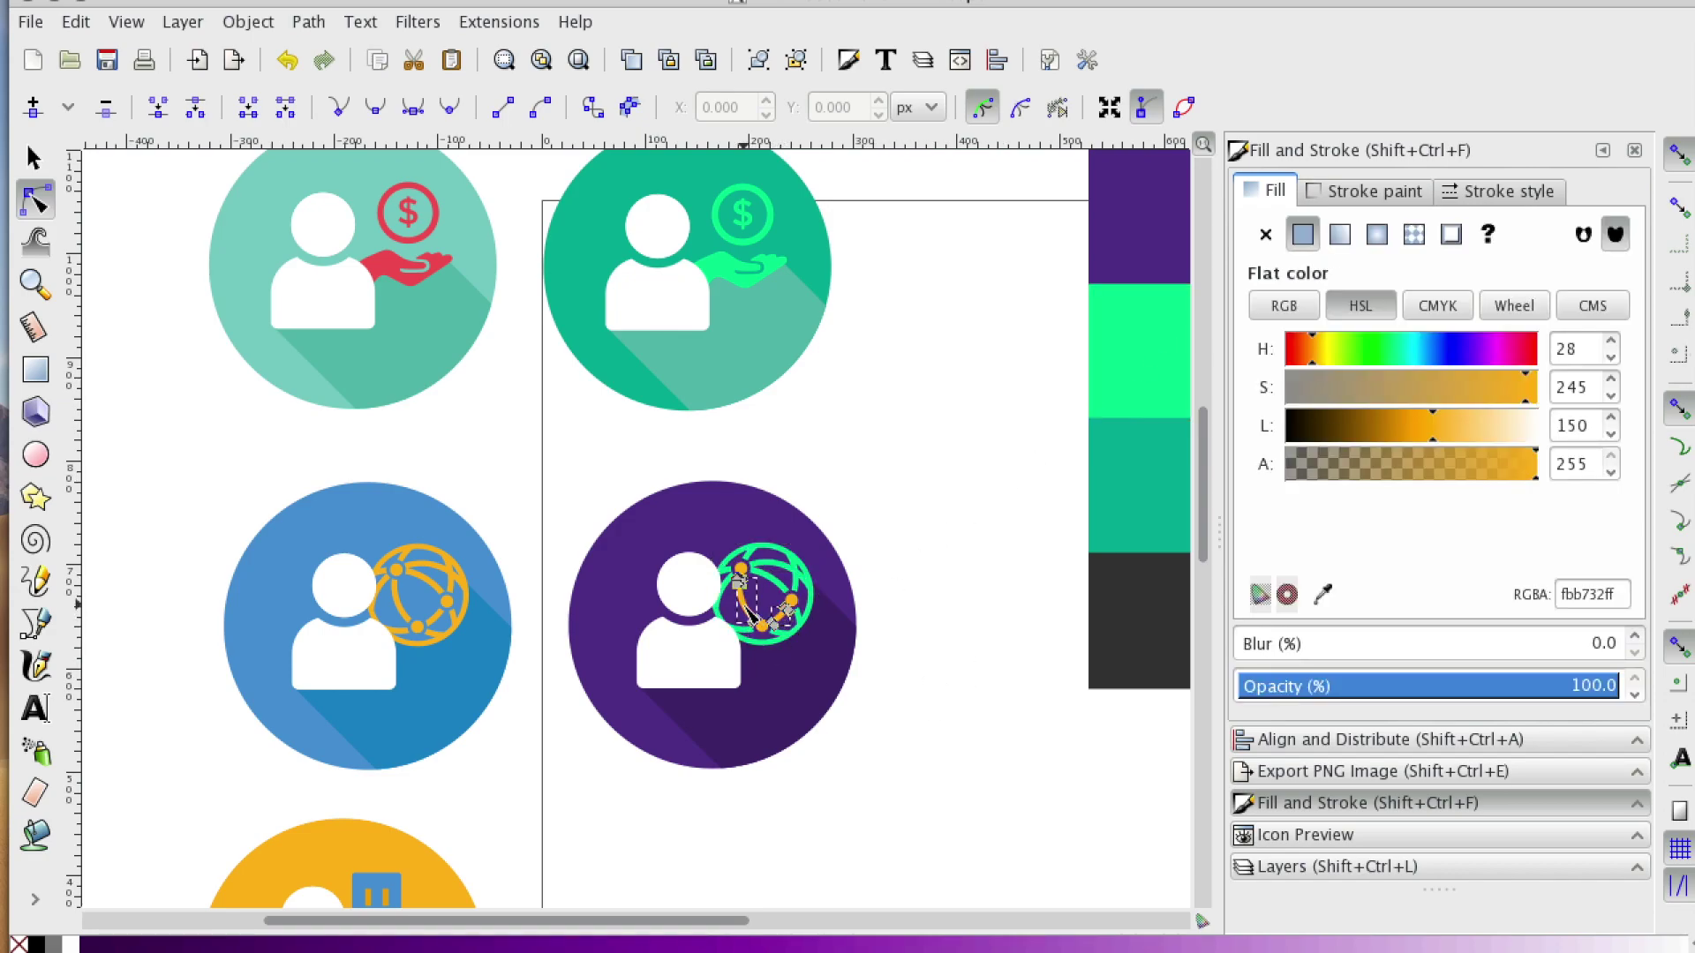
shift+click(764, 549)
click(920, 605)
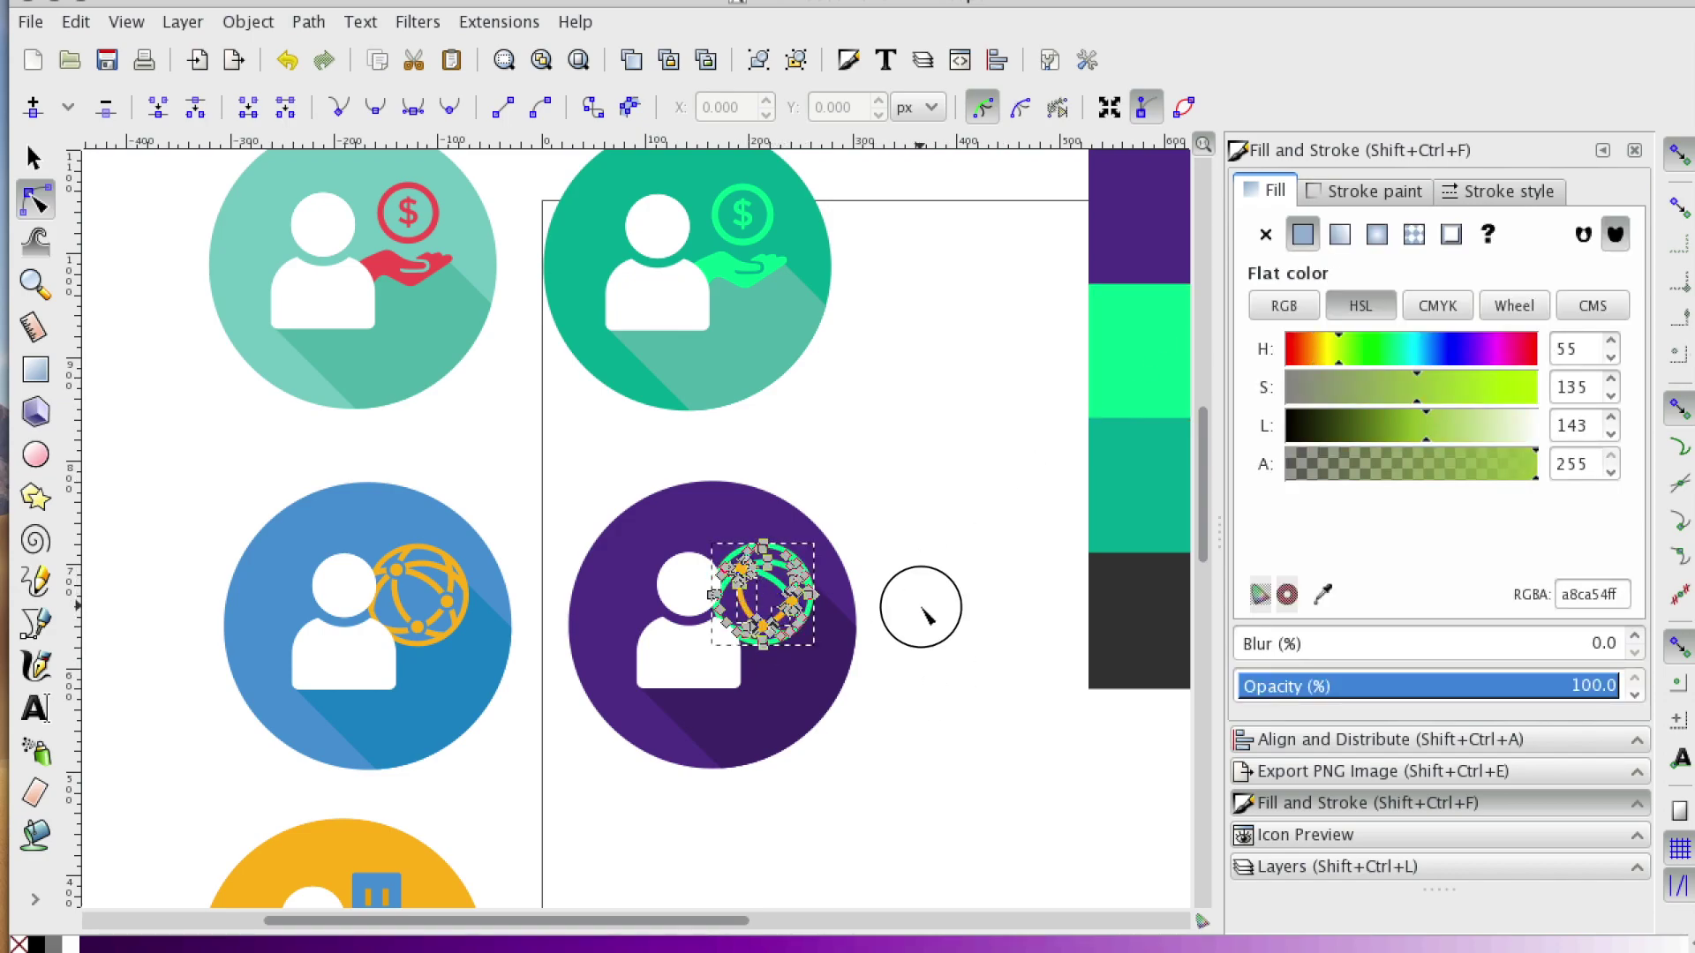
click(789, 612)
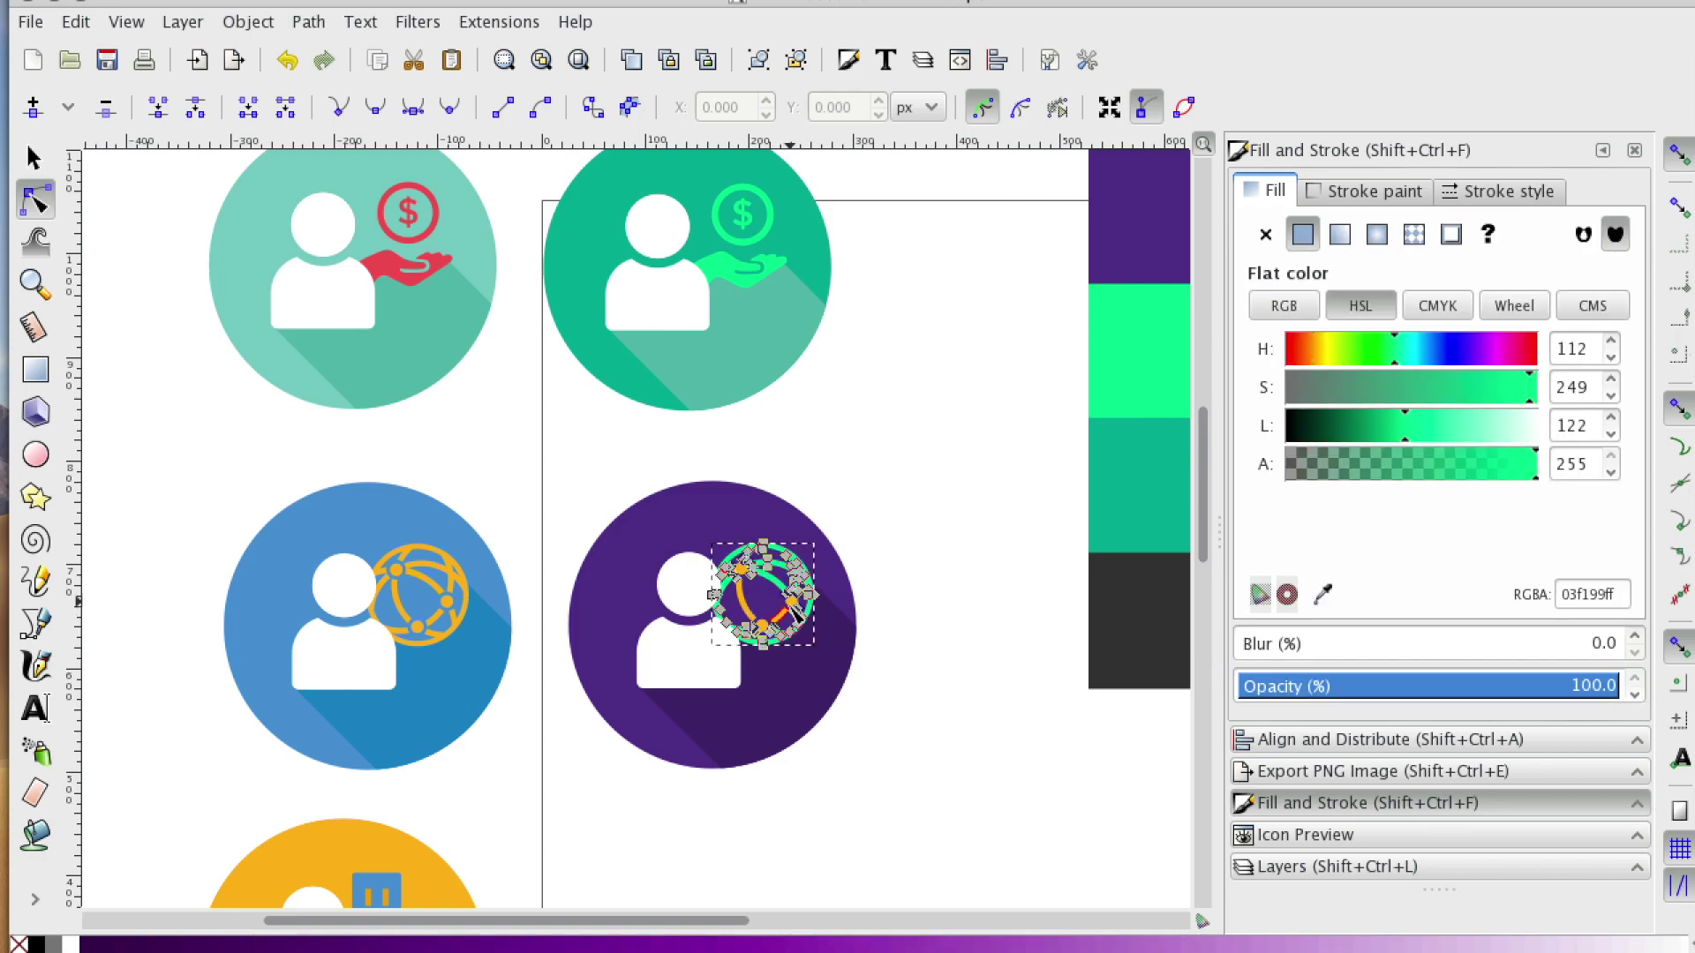
key(Escape)
click(775, 610)
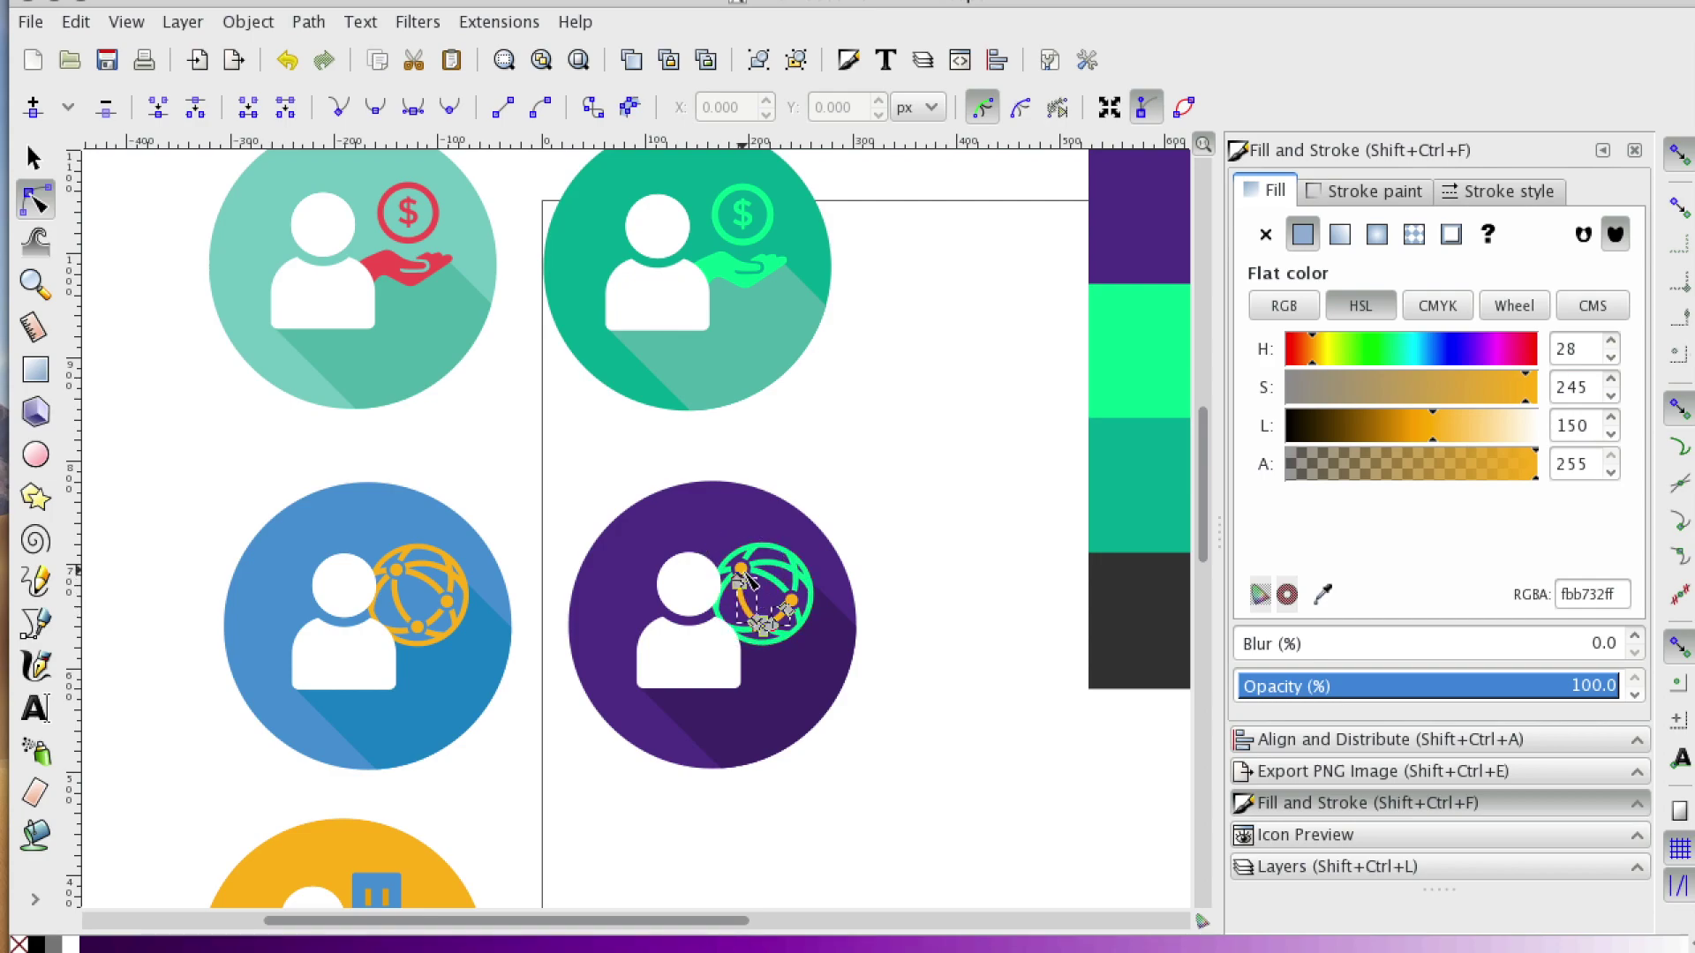
shift+click(746, 580)
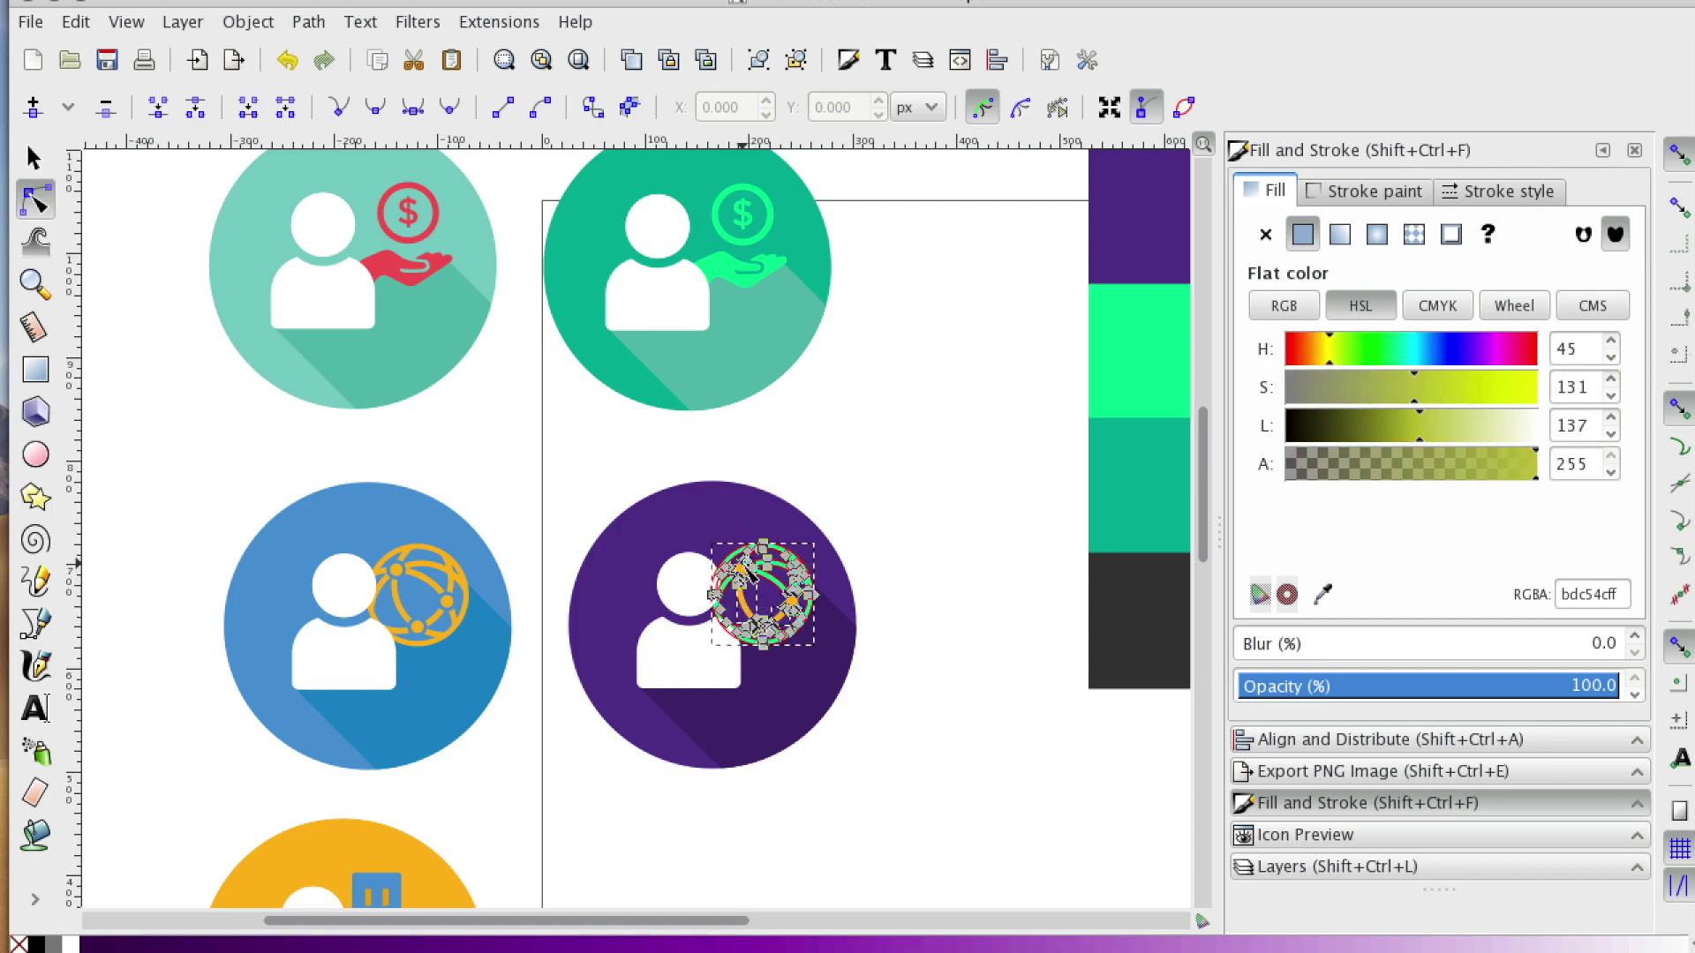
click(1321, 598)
click(1155, 391)
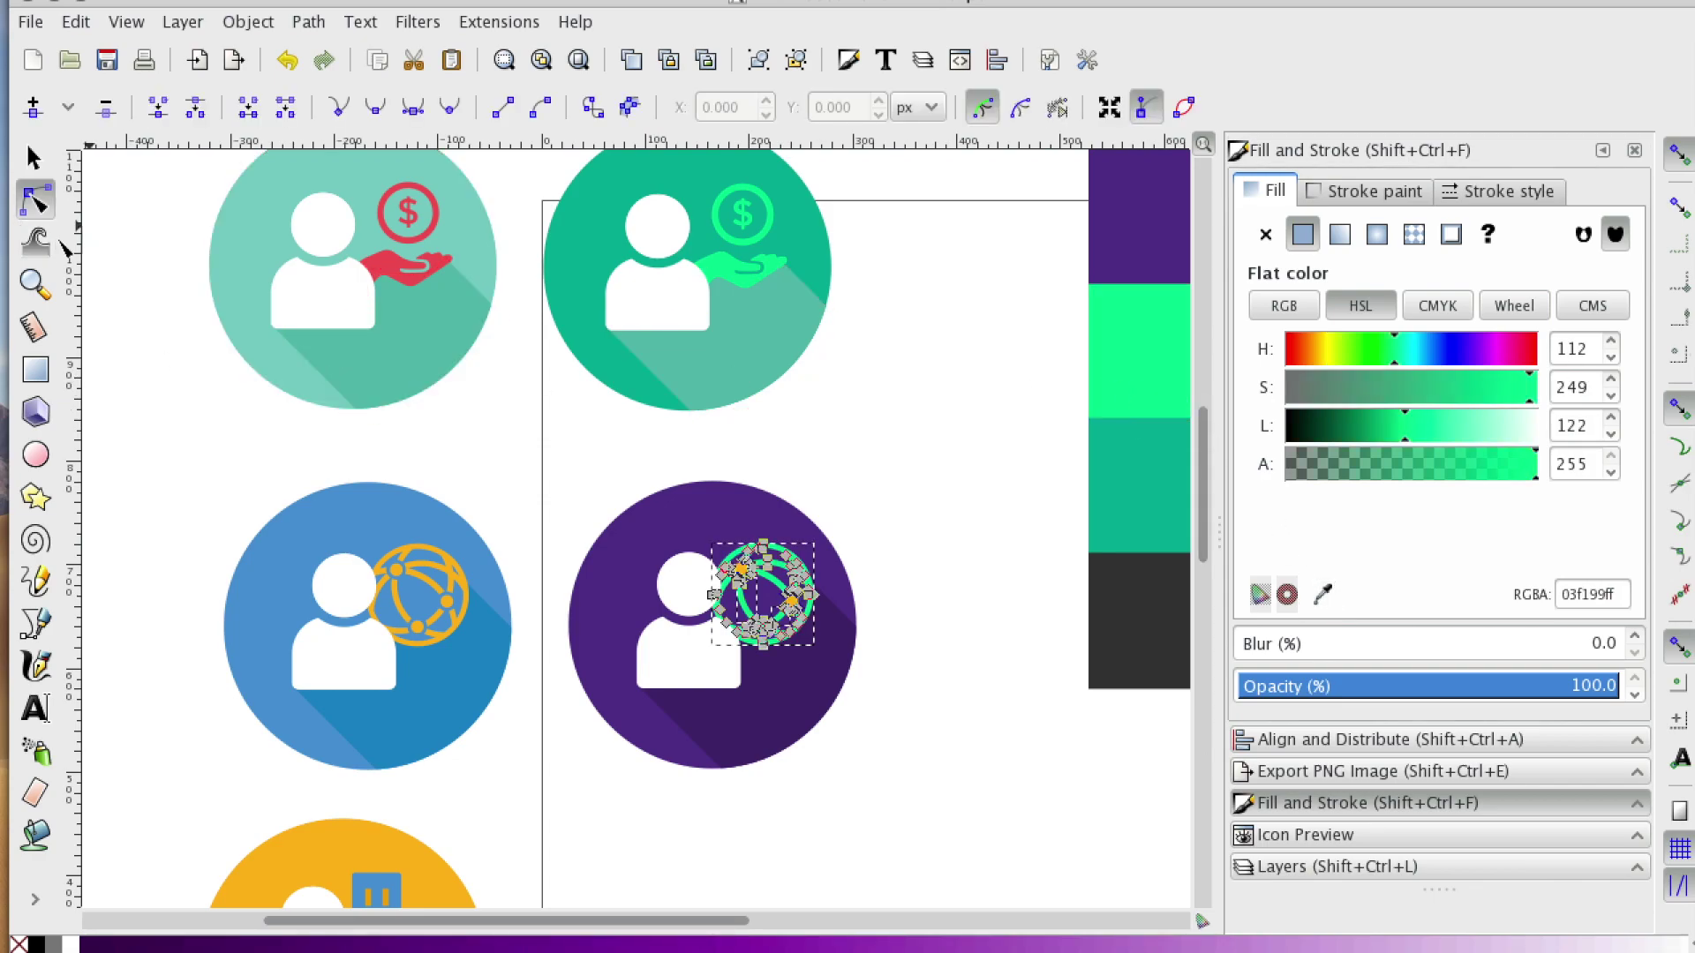
click(35, 283)
click(785, 615)
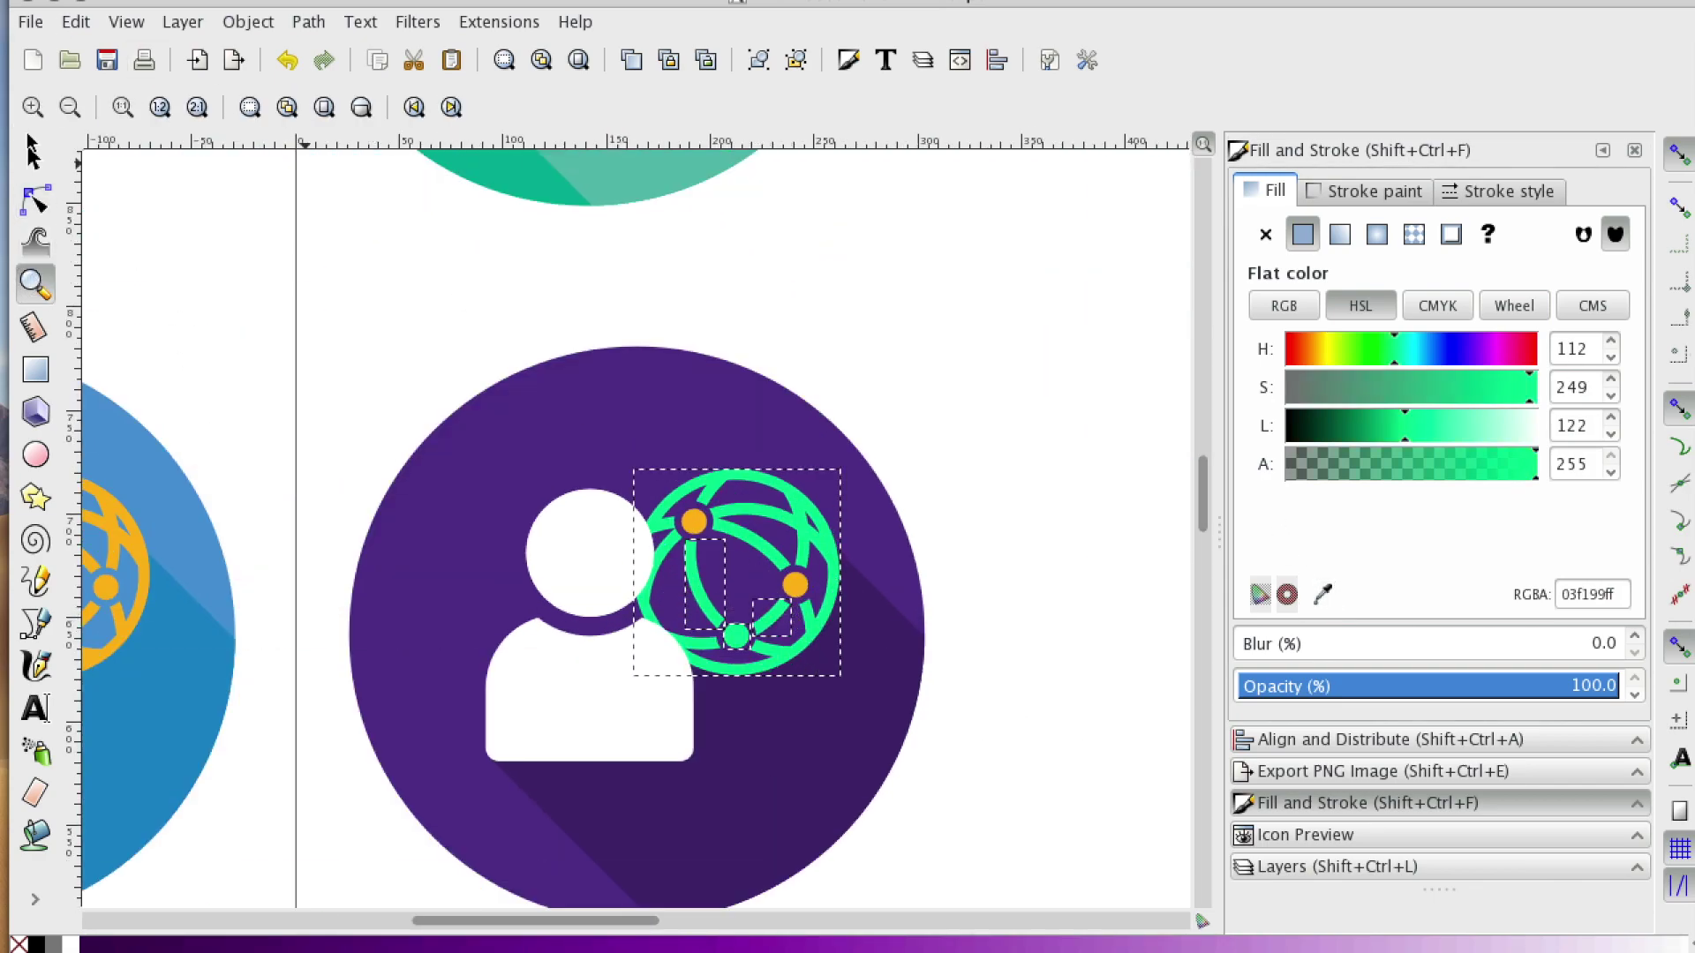
- Recolour the globe's orange dots bright green after briefly trying teal
click(35, 201)
click(794, 584)
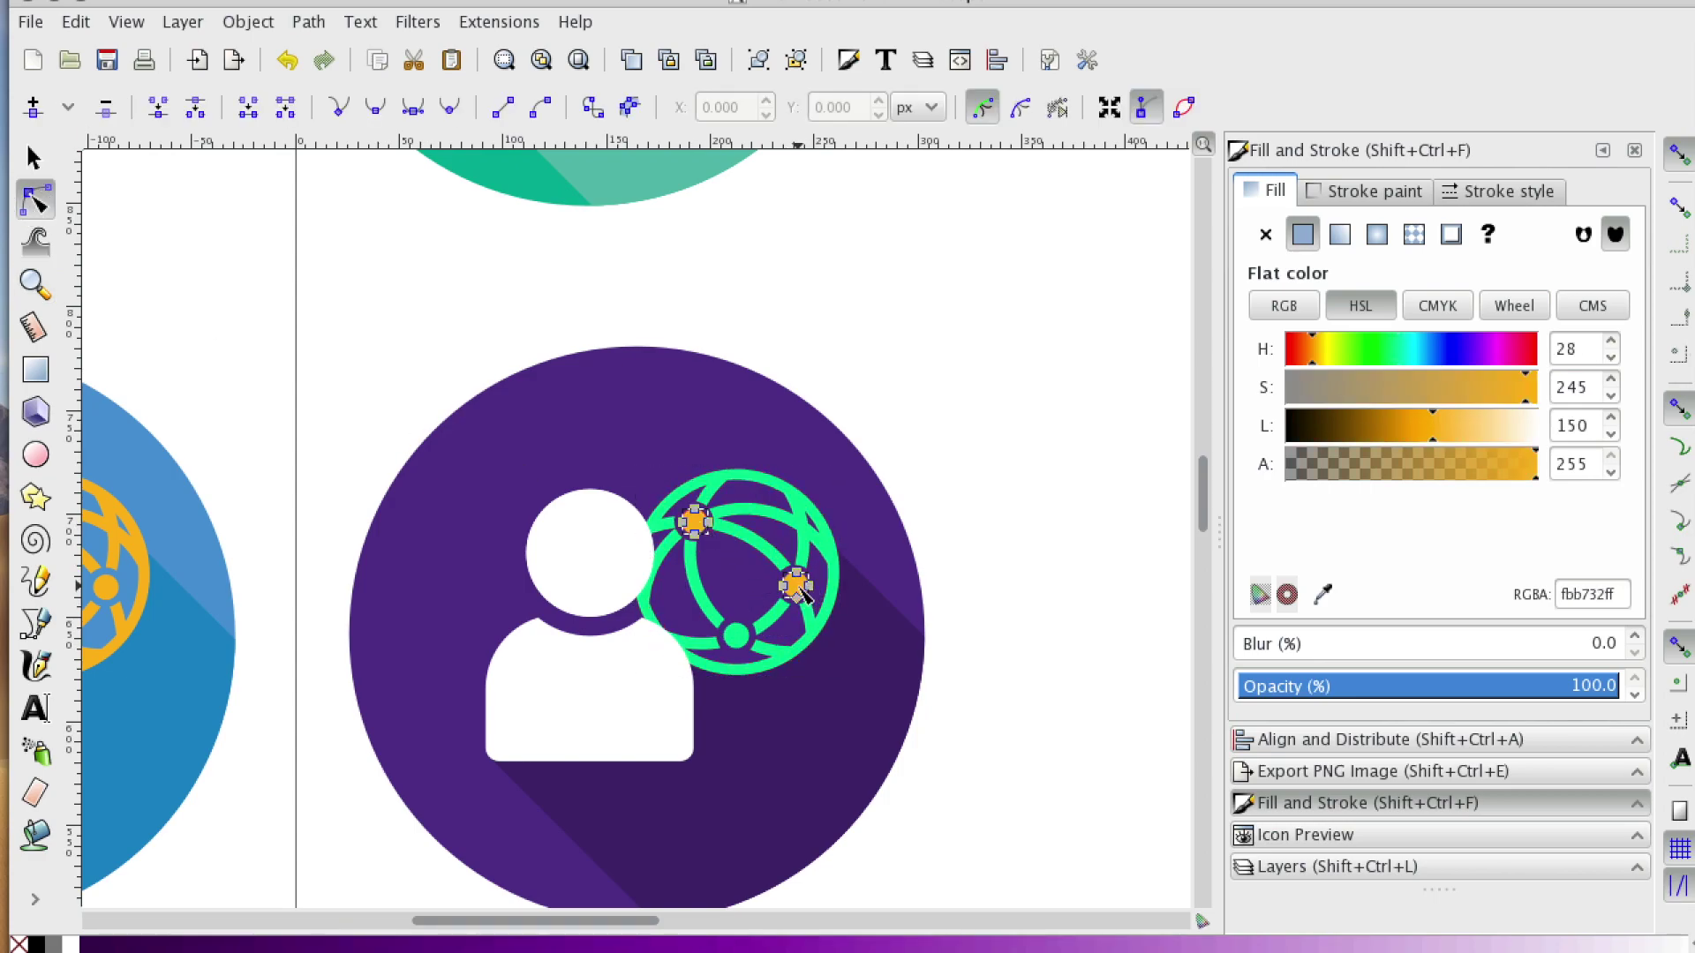
drag(624, 920, 730, 923)
click(1322, 594)
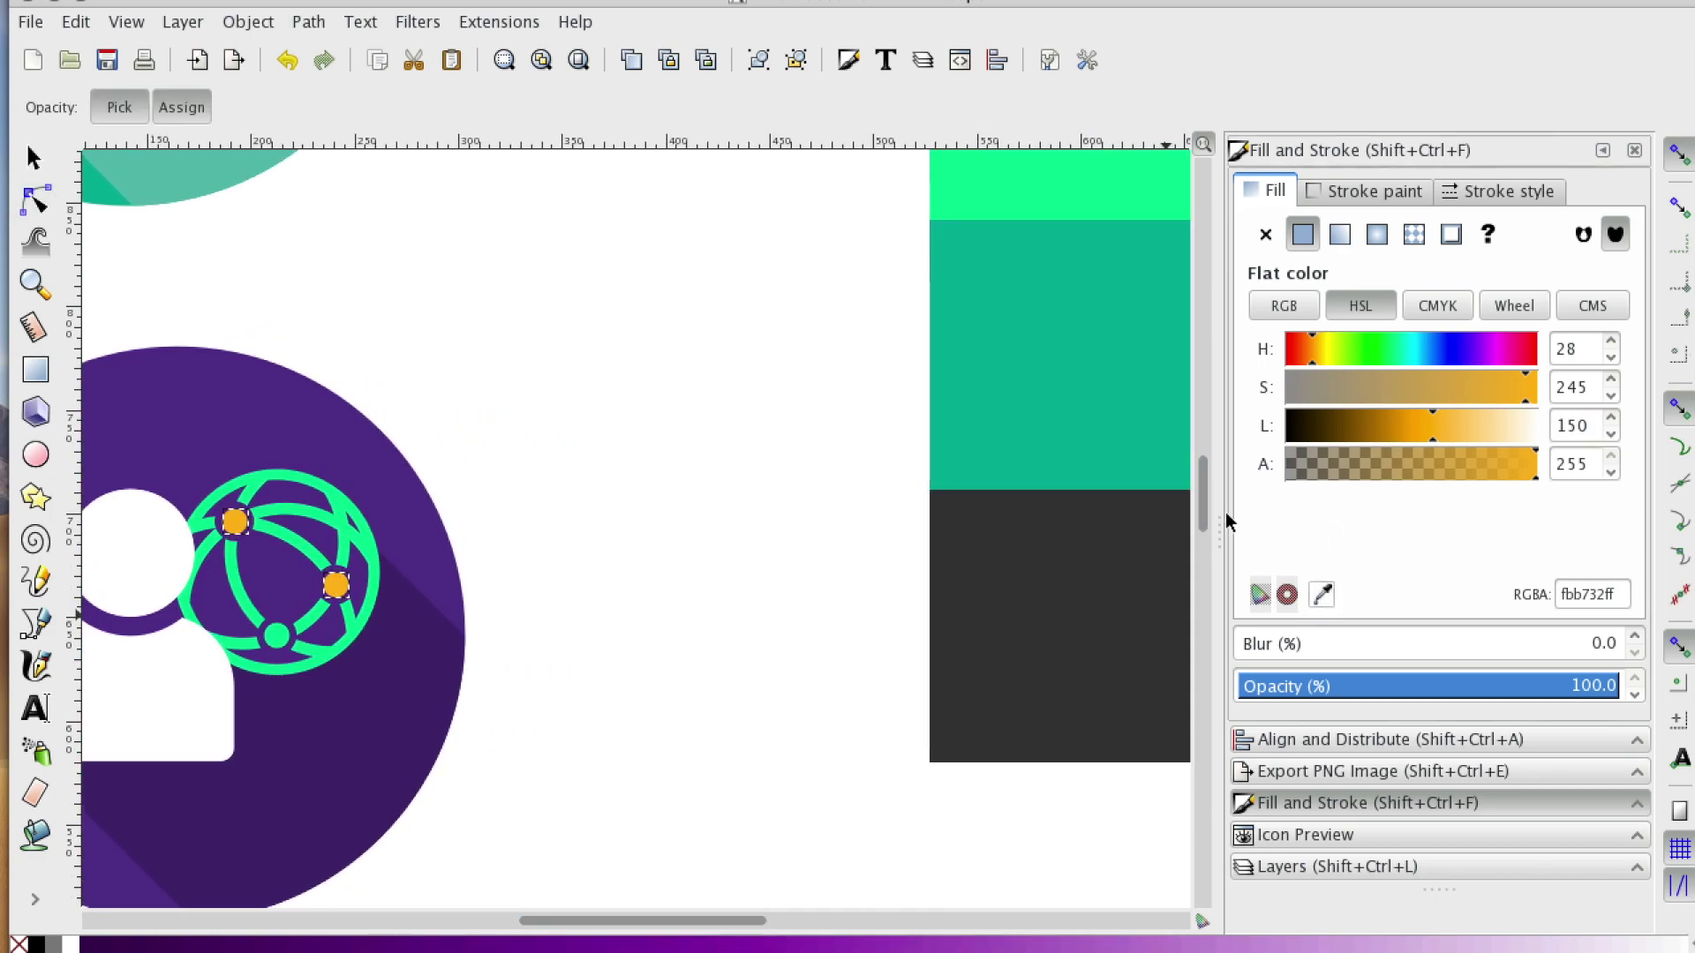
click(1084, 367)
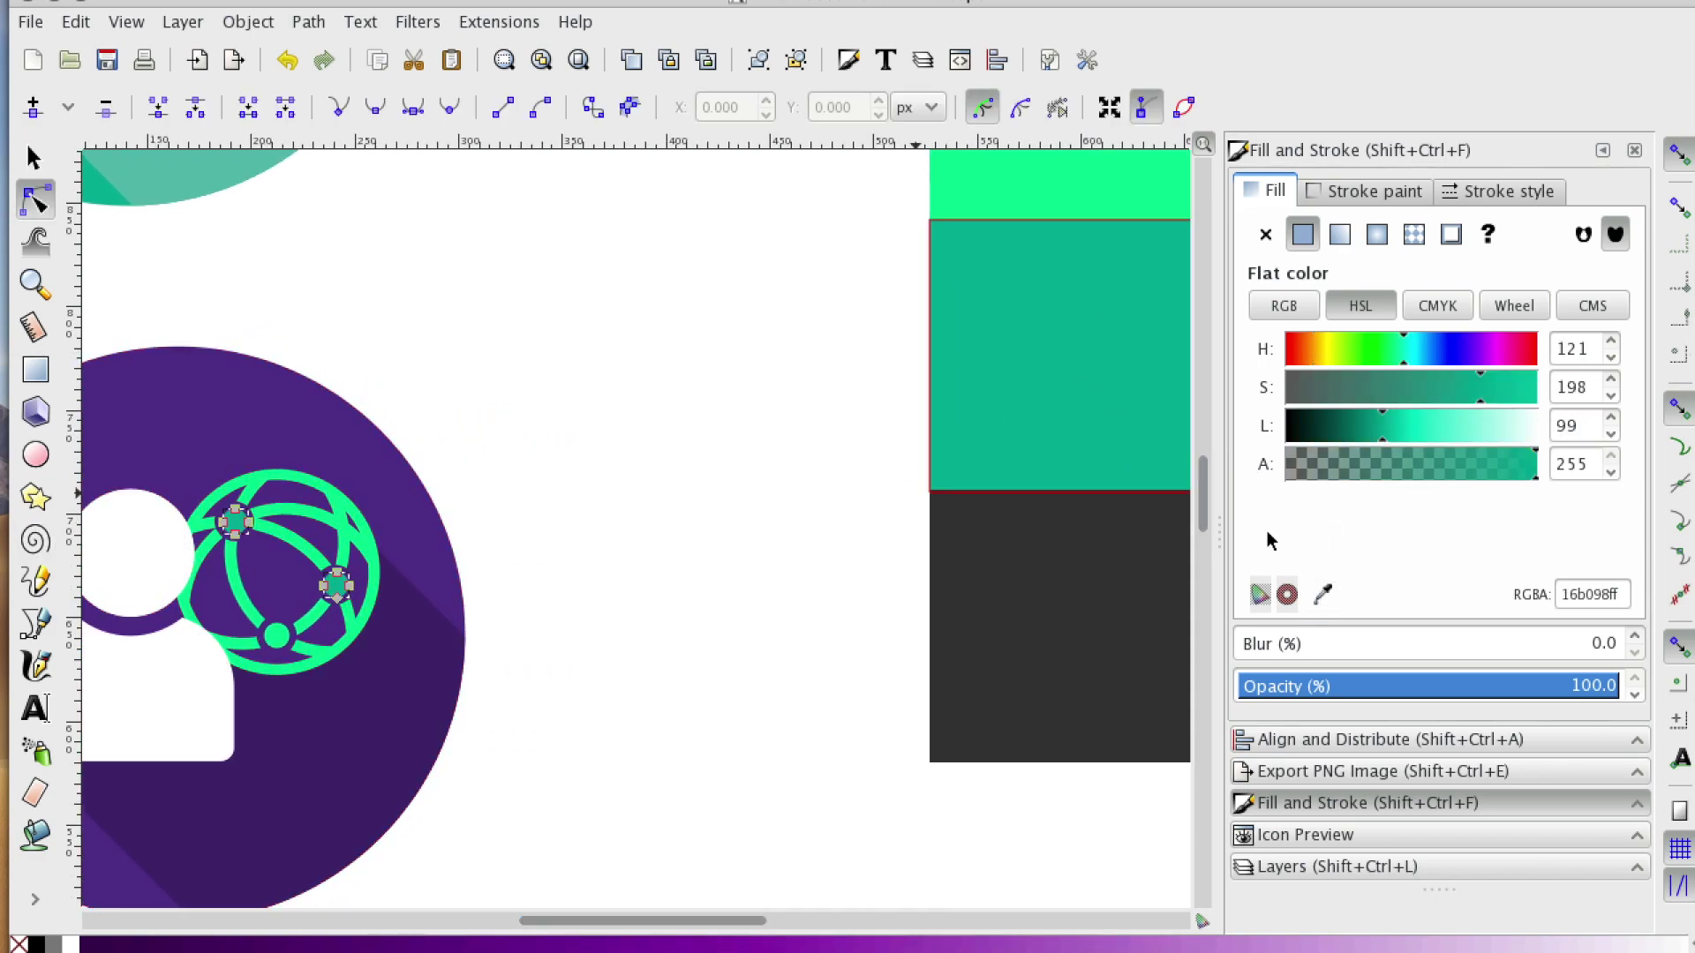
click(1325, 603)
click(968, 212)
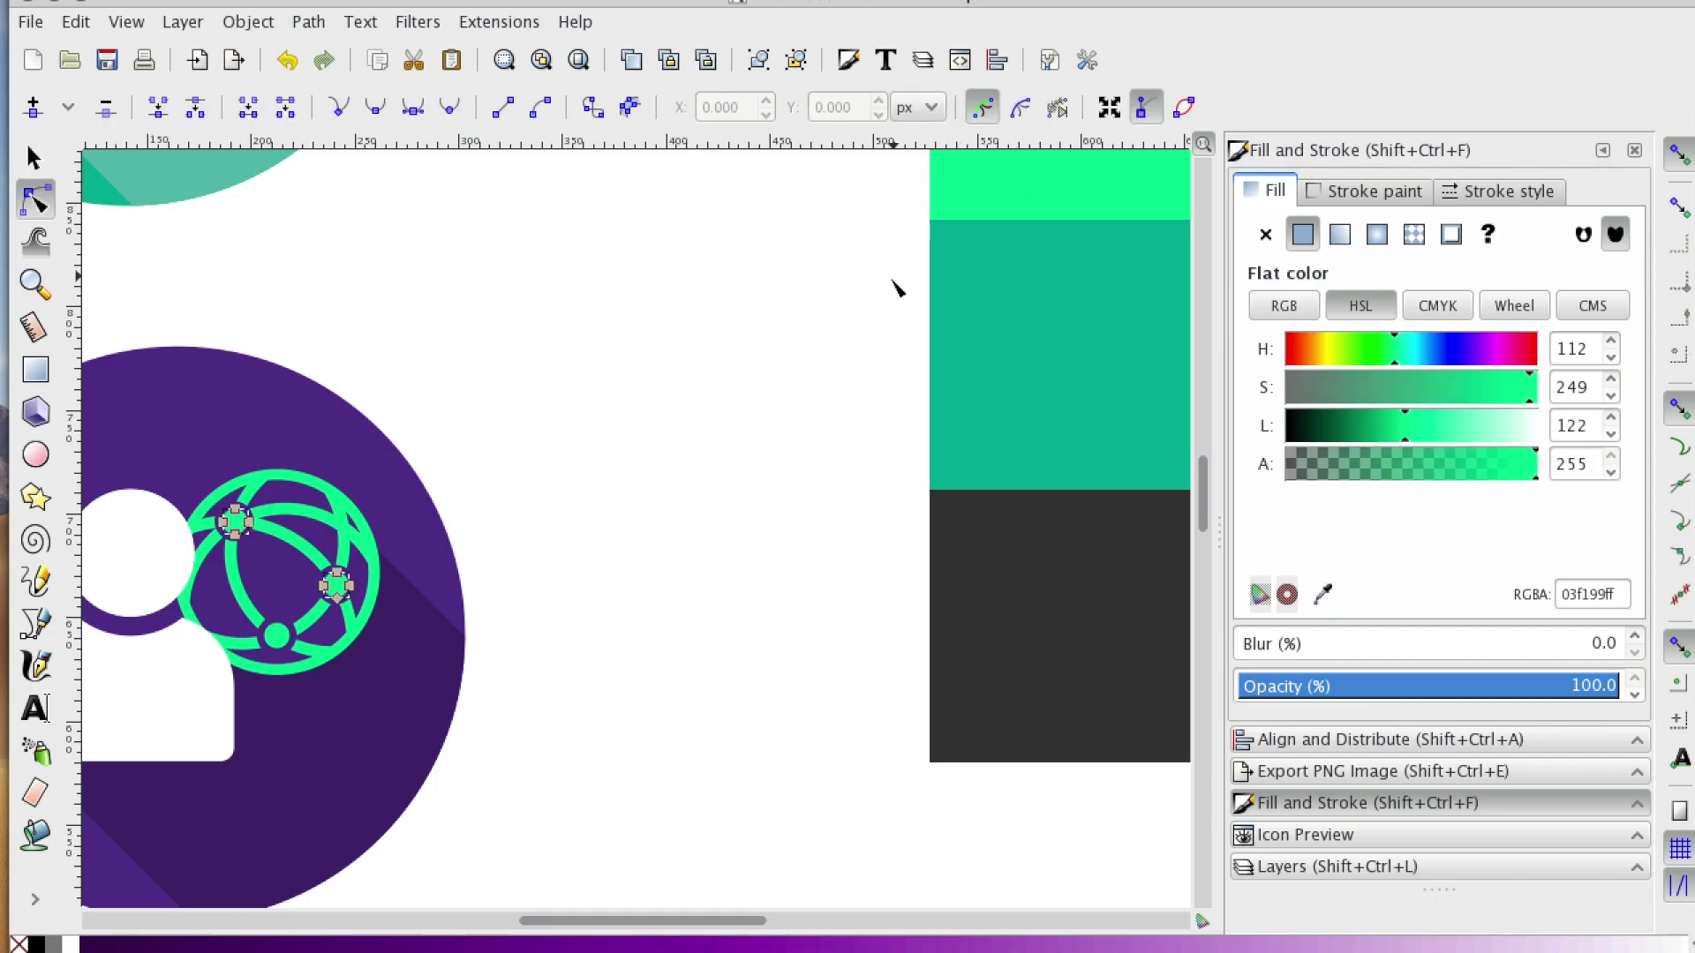
- Cancel a further colour pick and deselect the now fully green globe
scroll(371, 379, up, 2)
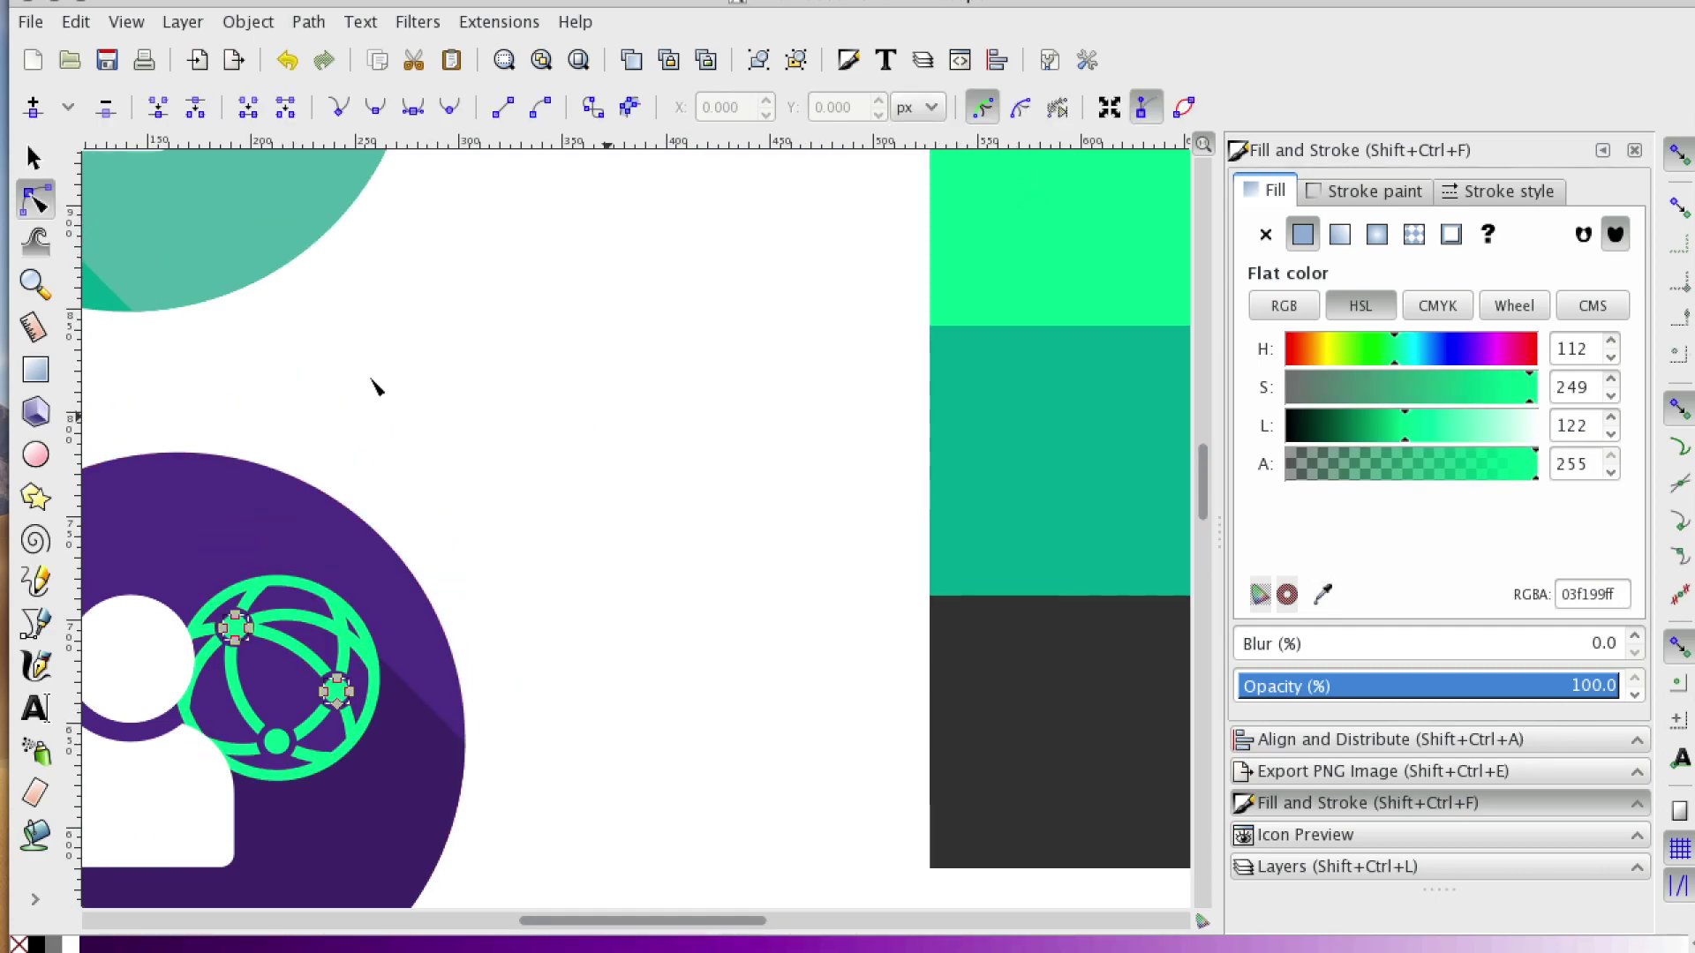
scroll(465, 397, down, 1)
click(1322, 596)
scroll(918, 358, up, 2)
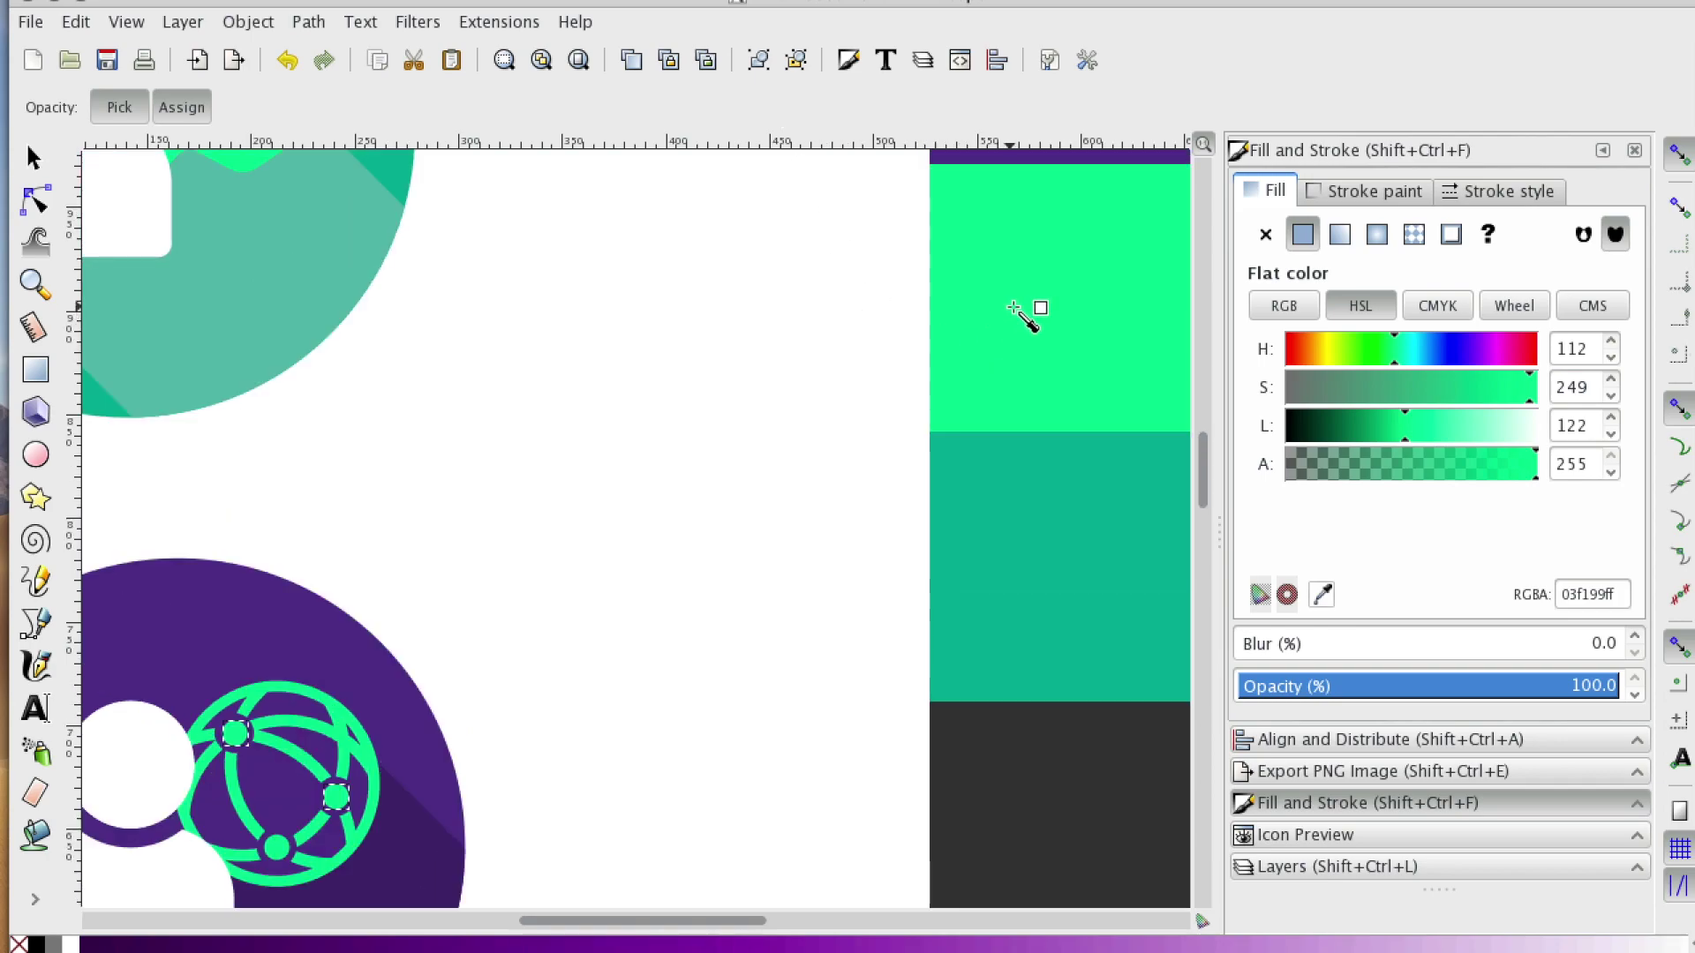
scroll(980, 260, down, 2)
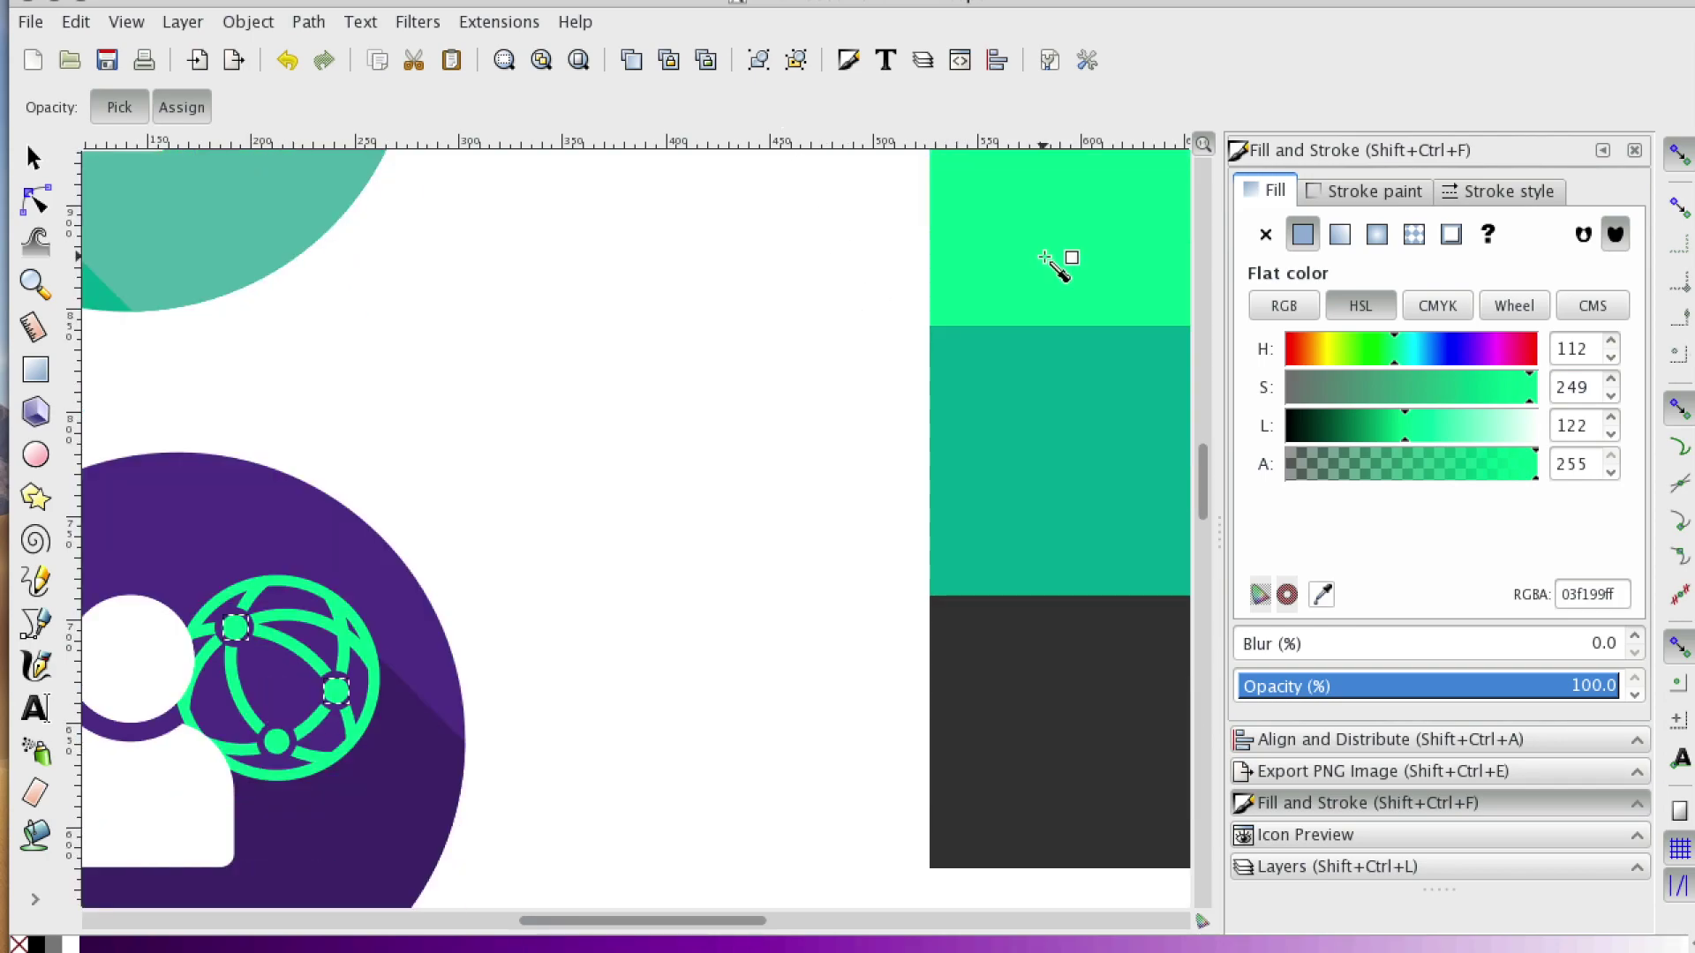
key(n)
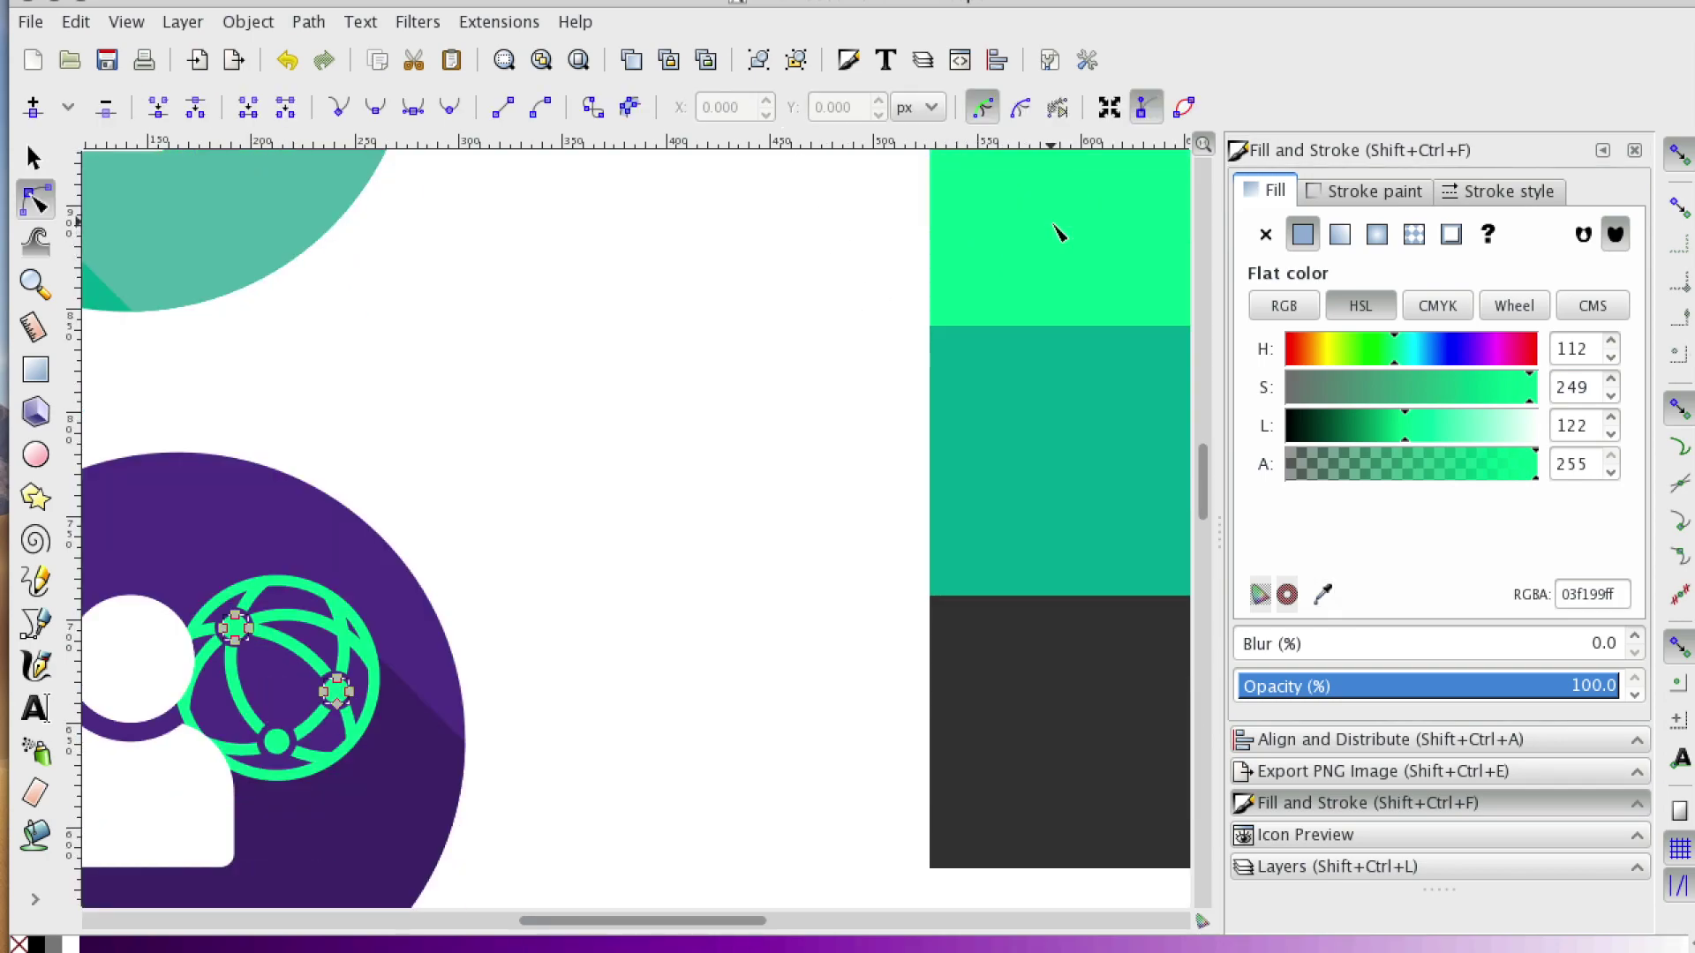
scroll(1046, 256, down, 2)
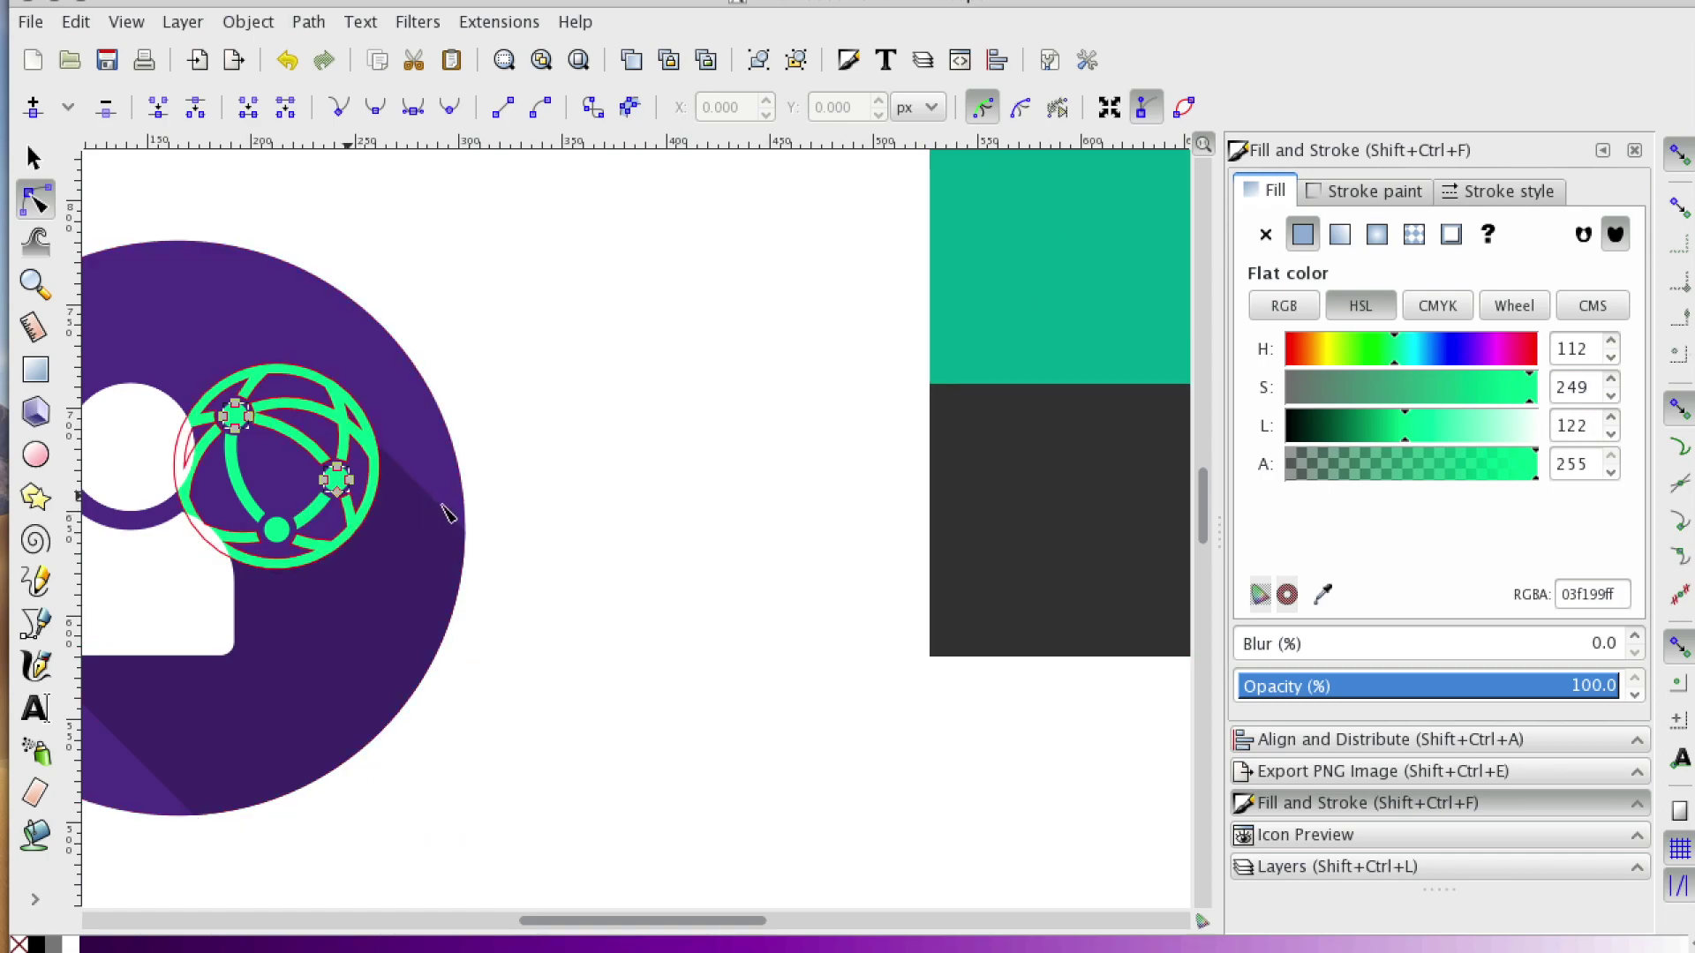
drag(750, 919, 661, 918)
click(893, 792)
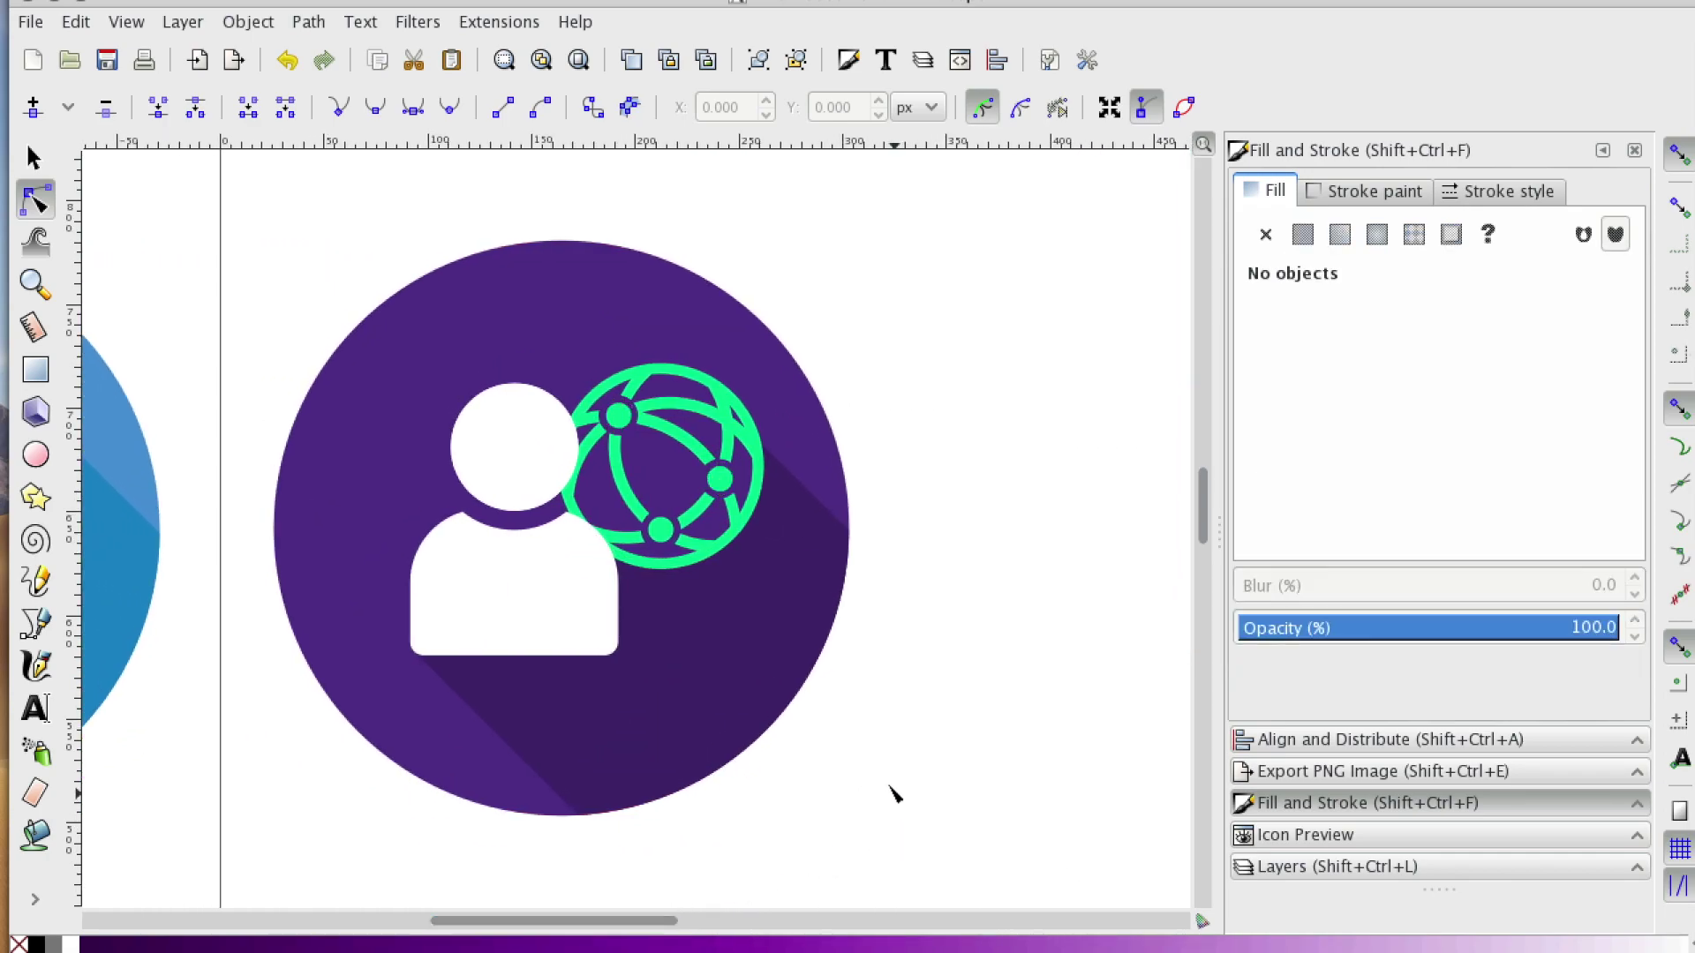
- Zoom back out to view more of the recoloured icons
click(35, 283)
shift+click(252, 514)
shift+click(251, 513)
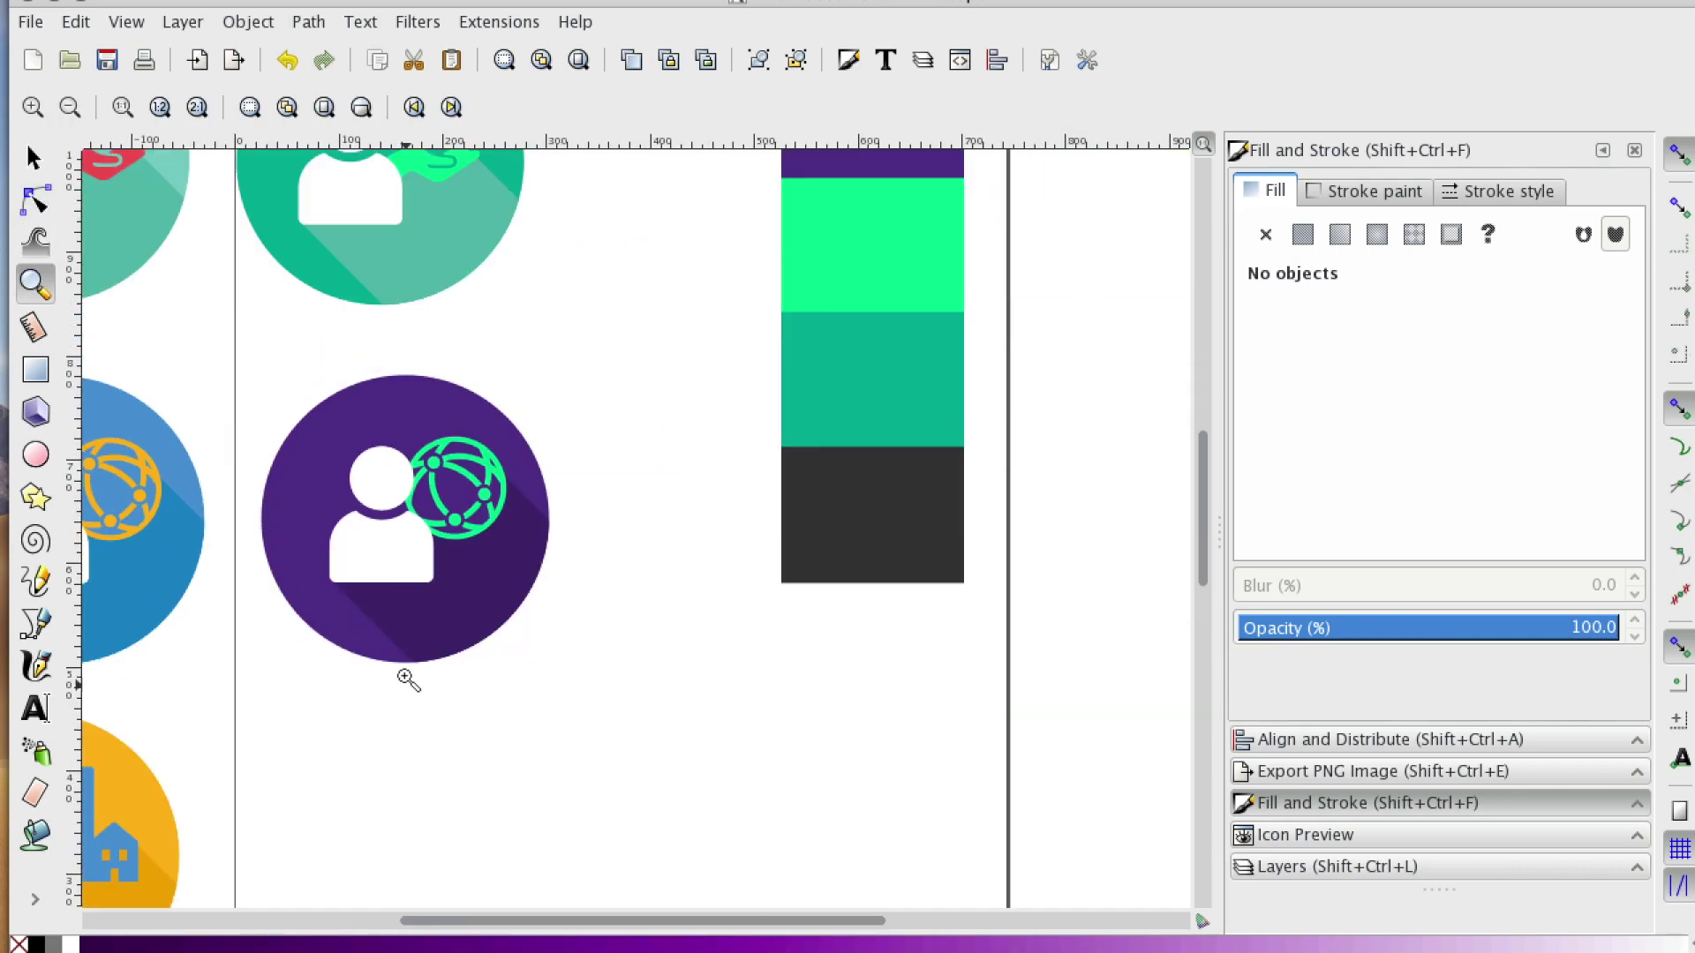
shift+click(405, 681)
drag(628, 927, 335, 905)
scroll(680, 432, down, 8)
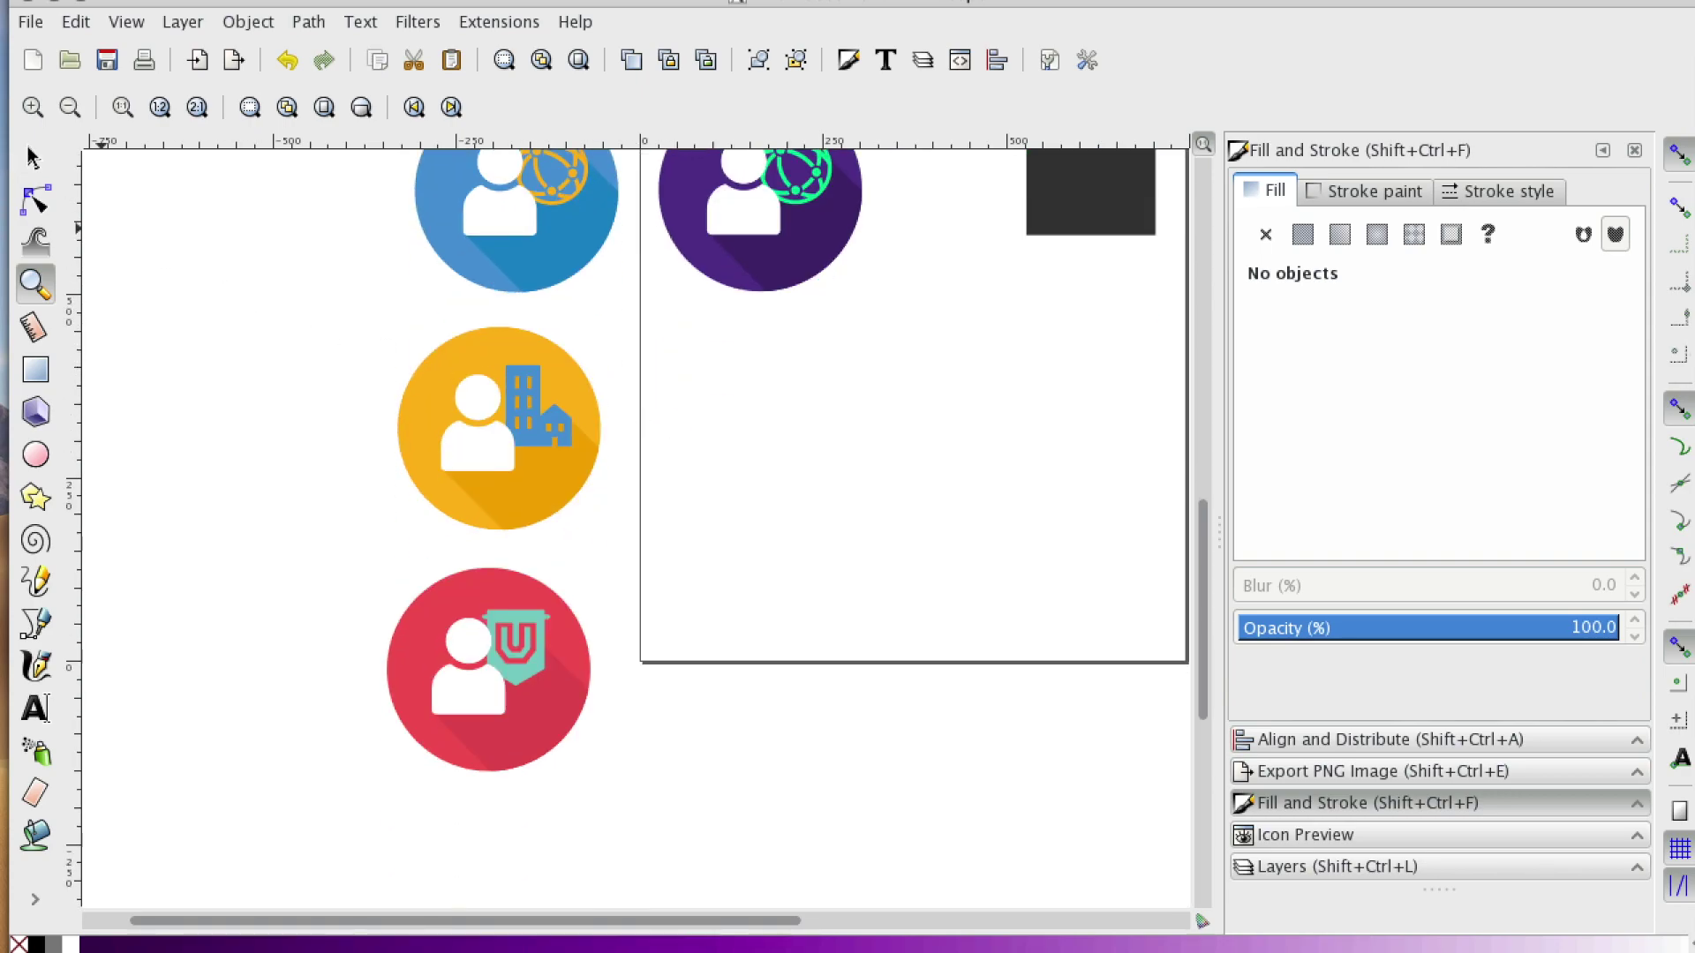
click(34, 157)
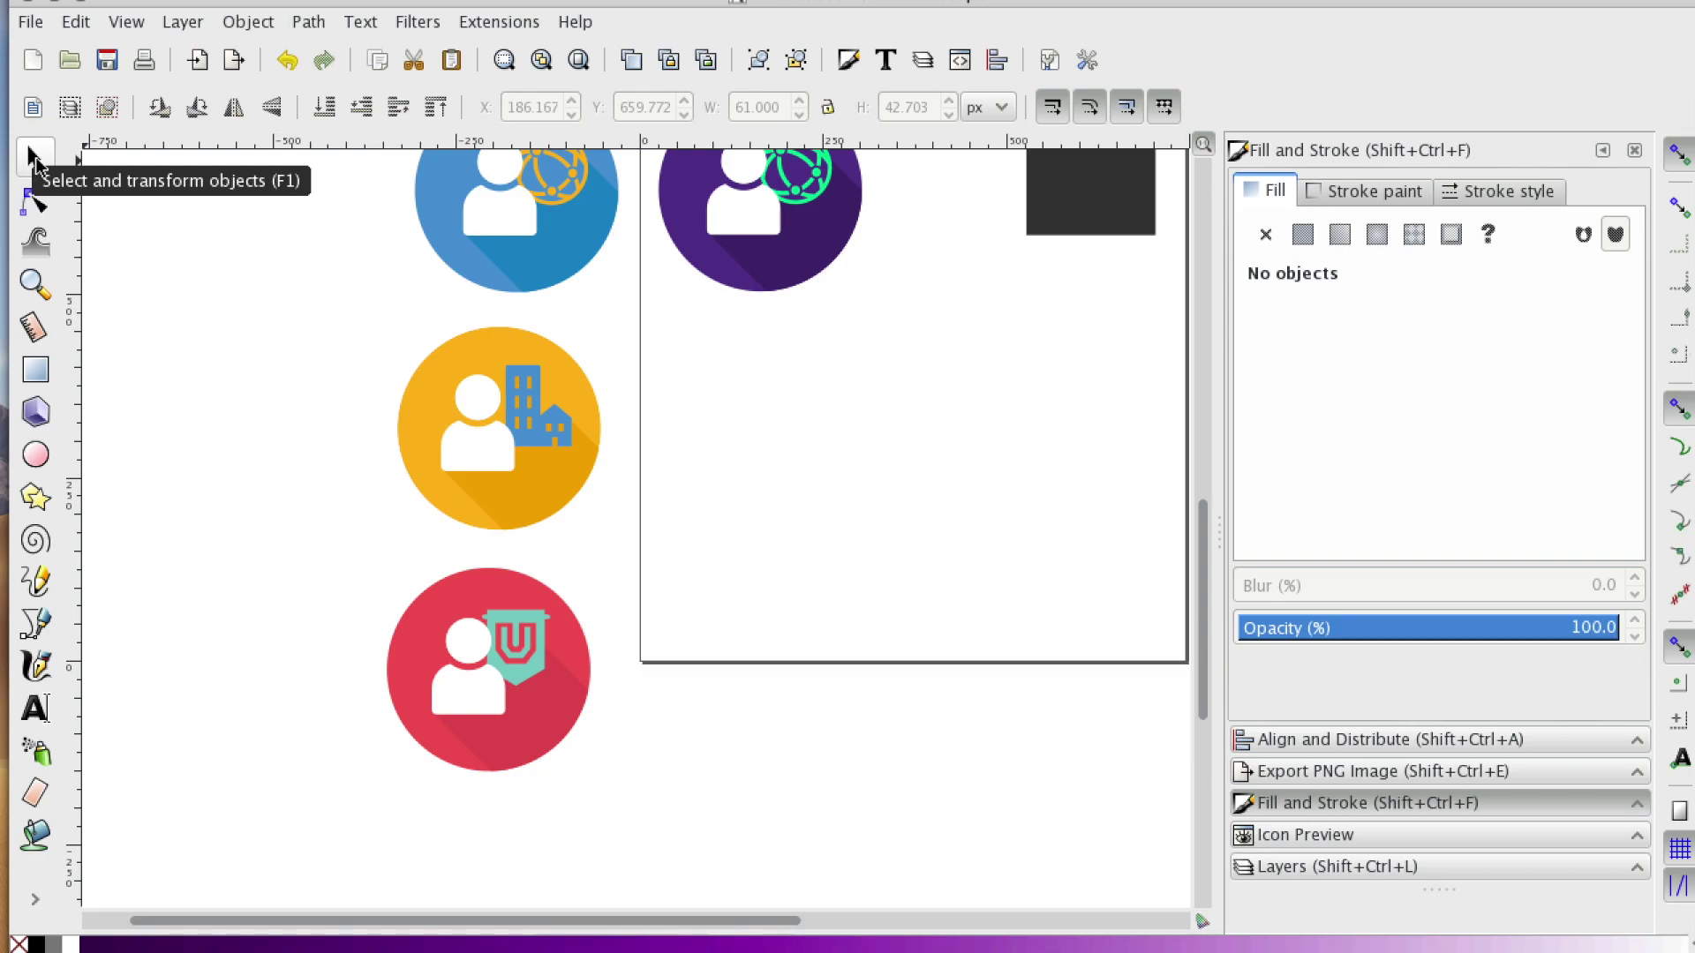
- Paste a copy of the yellow buildings icon on the page below the purple globe icon
click(522, 431)
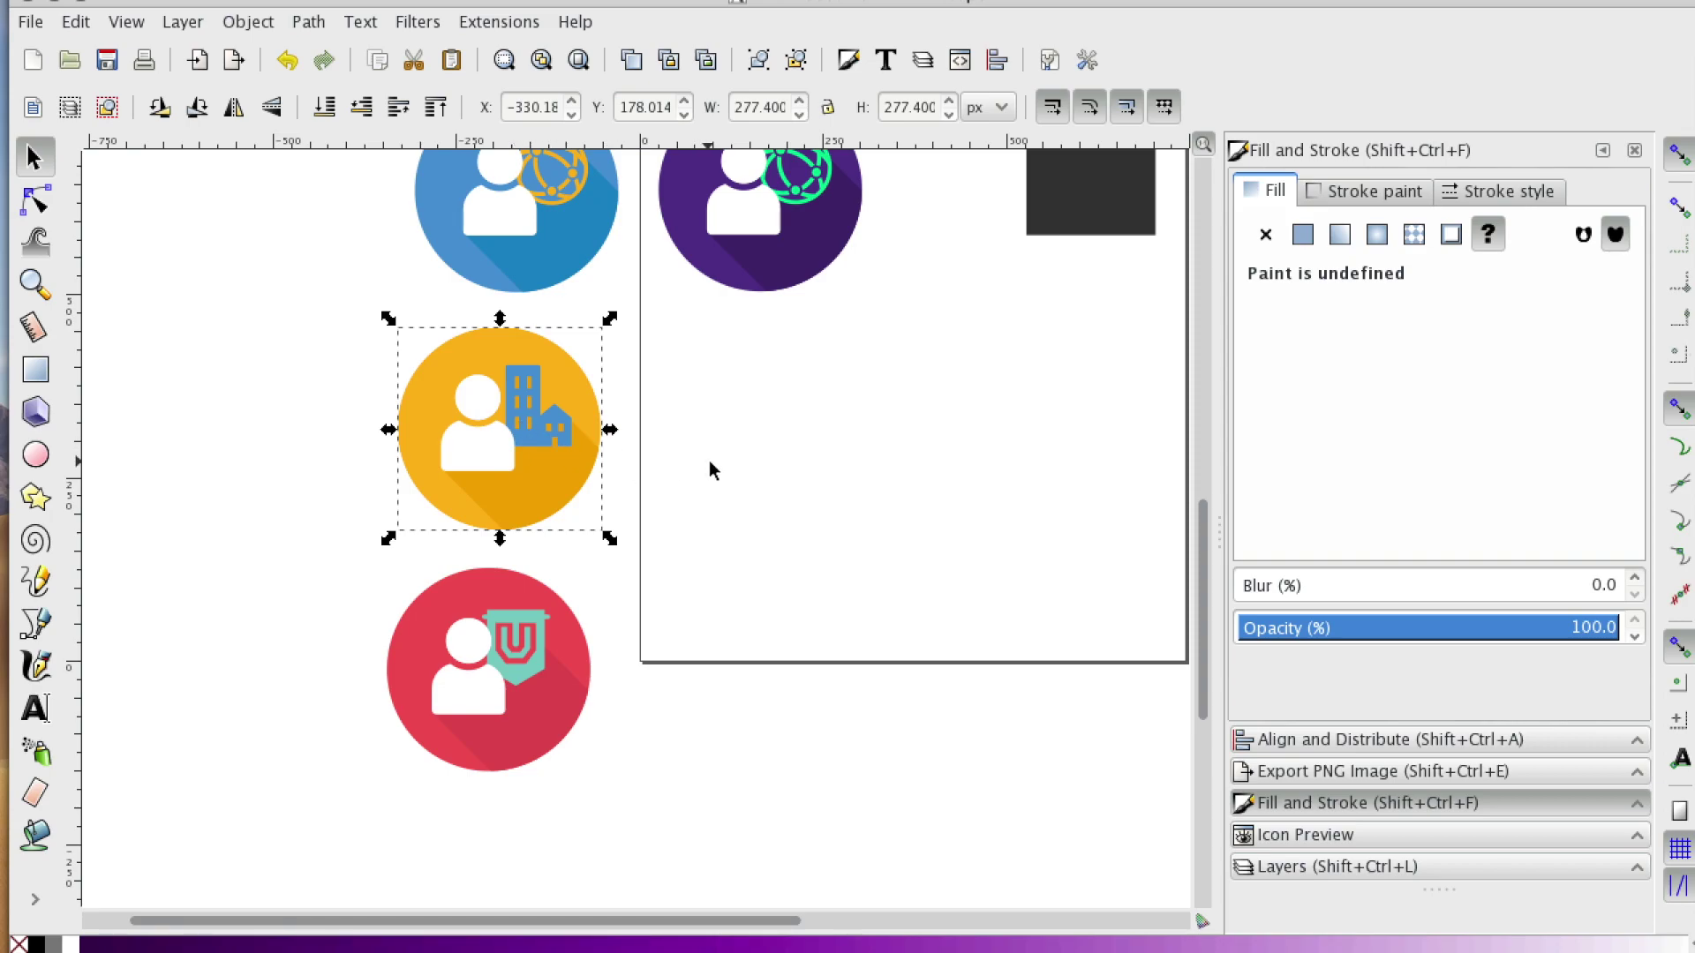
key(ctrl+v)
mouse_move(776, 425)
mouse_down()
mouse_move(760, 437)
mouse_move(753, 421)
mouse_up()
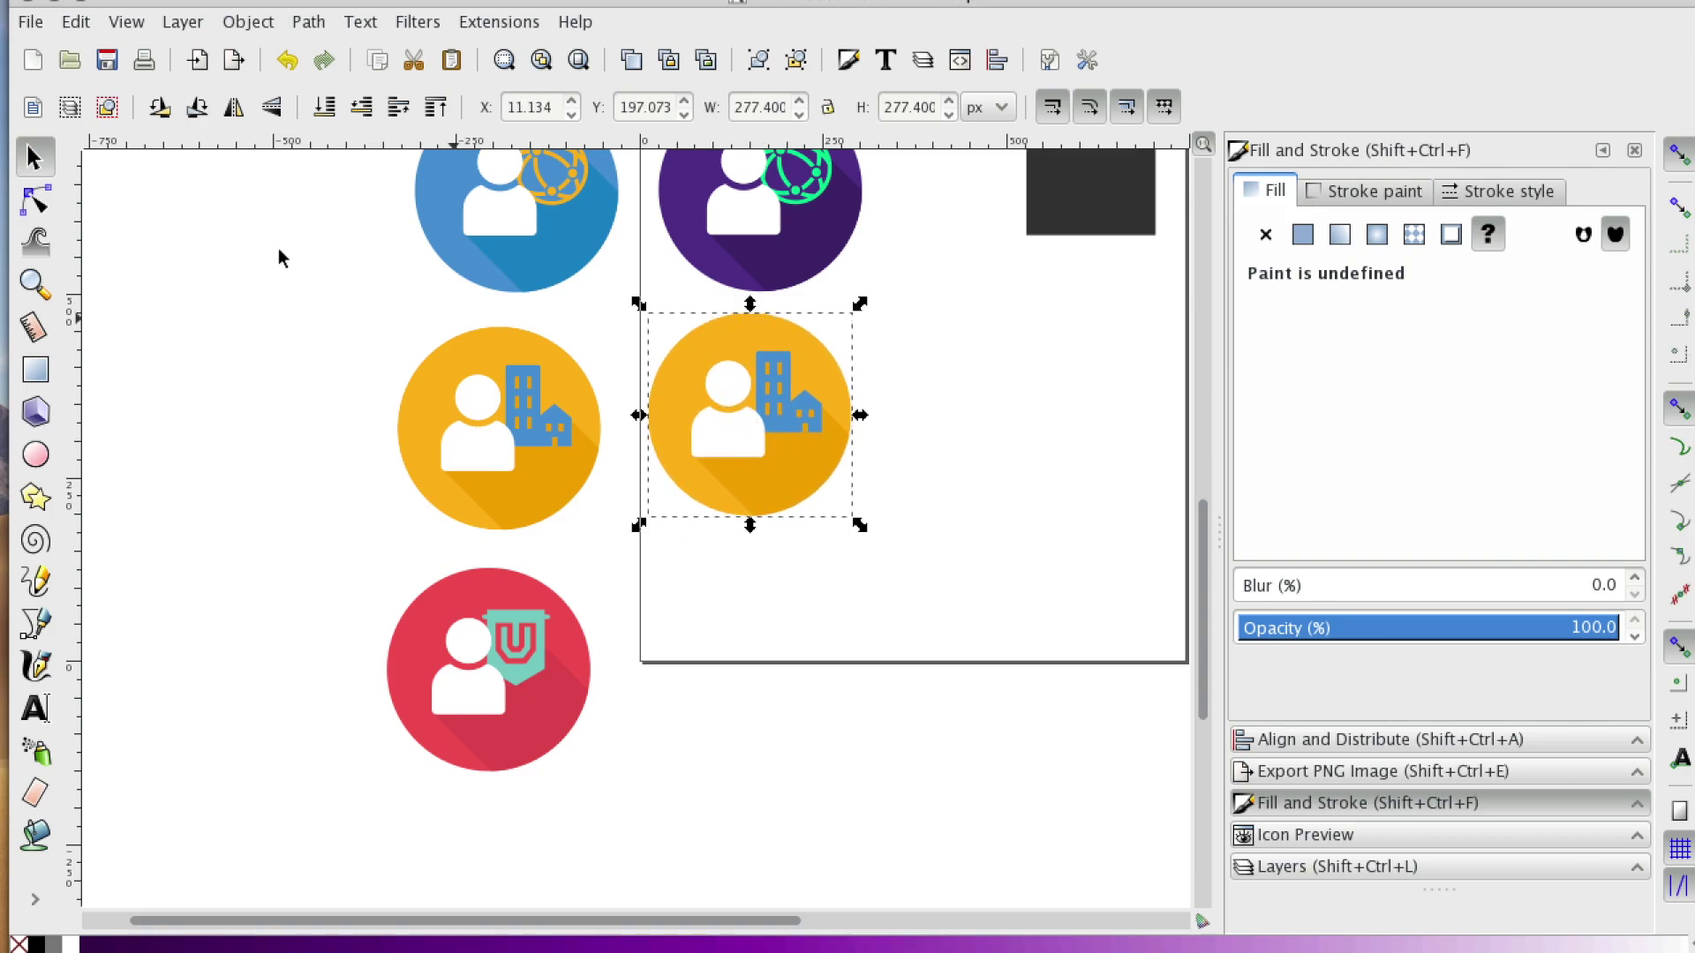
- With the Node tool, select a part of the buildings copy to recolour
click(38, 200)
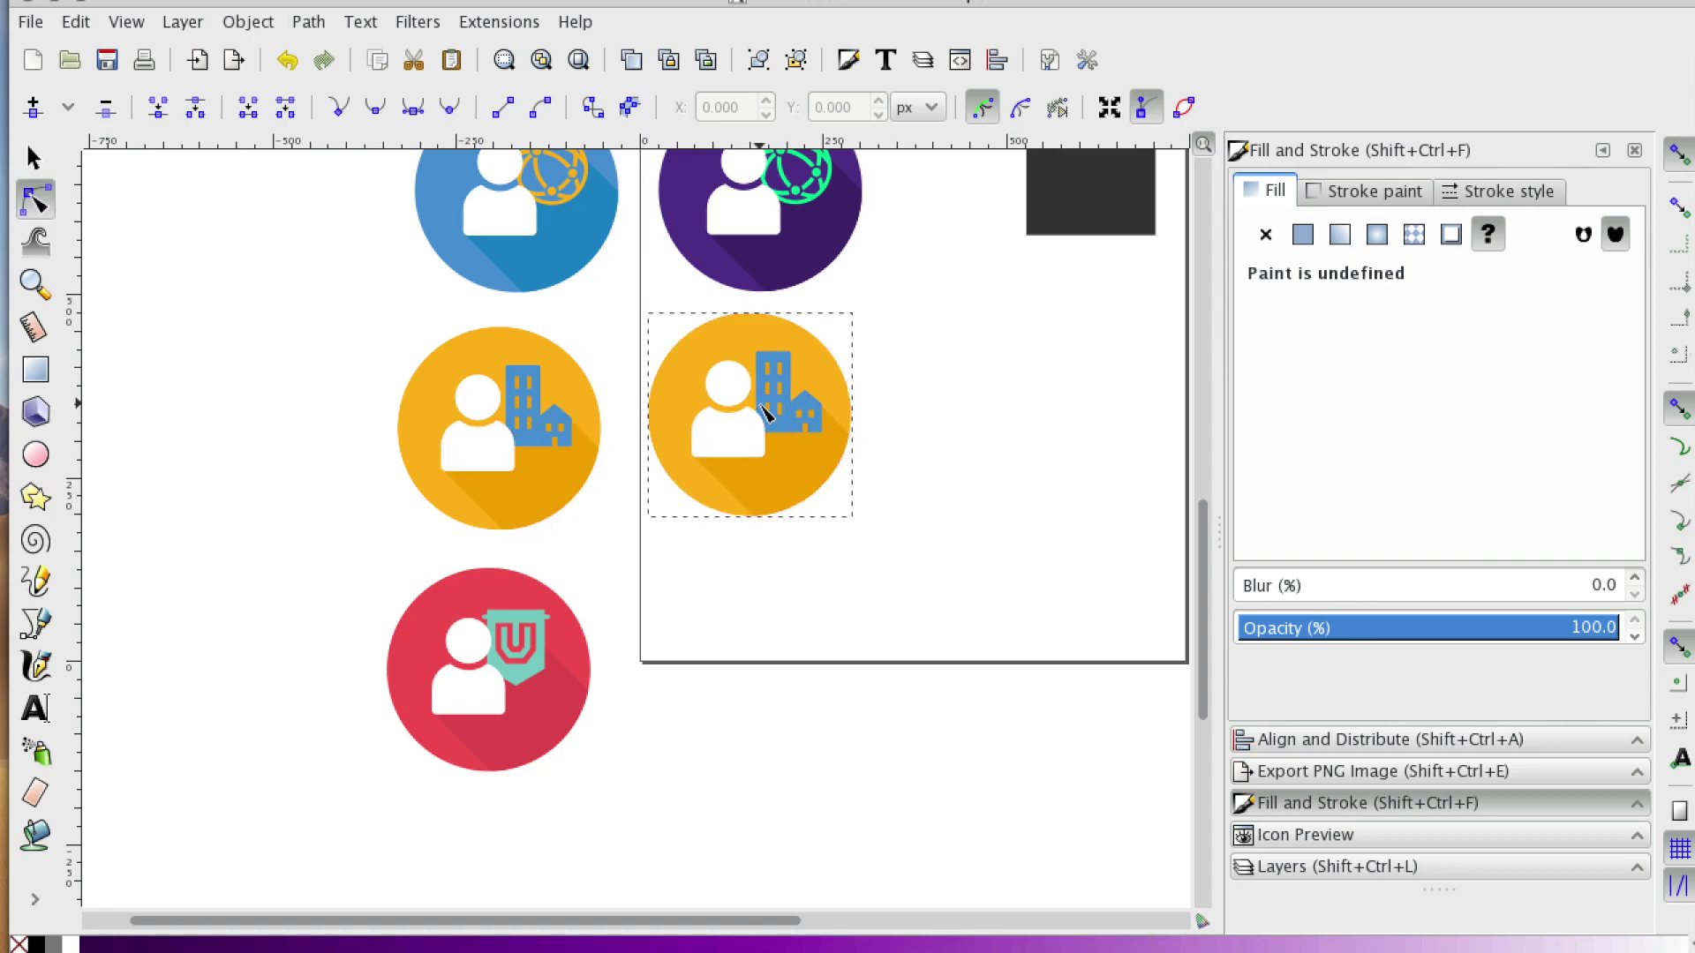
scroll(718, 454, up, 3)
scroll(719, 454, up, 6)
scroll(713, 453, down, 6)
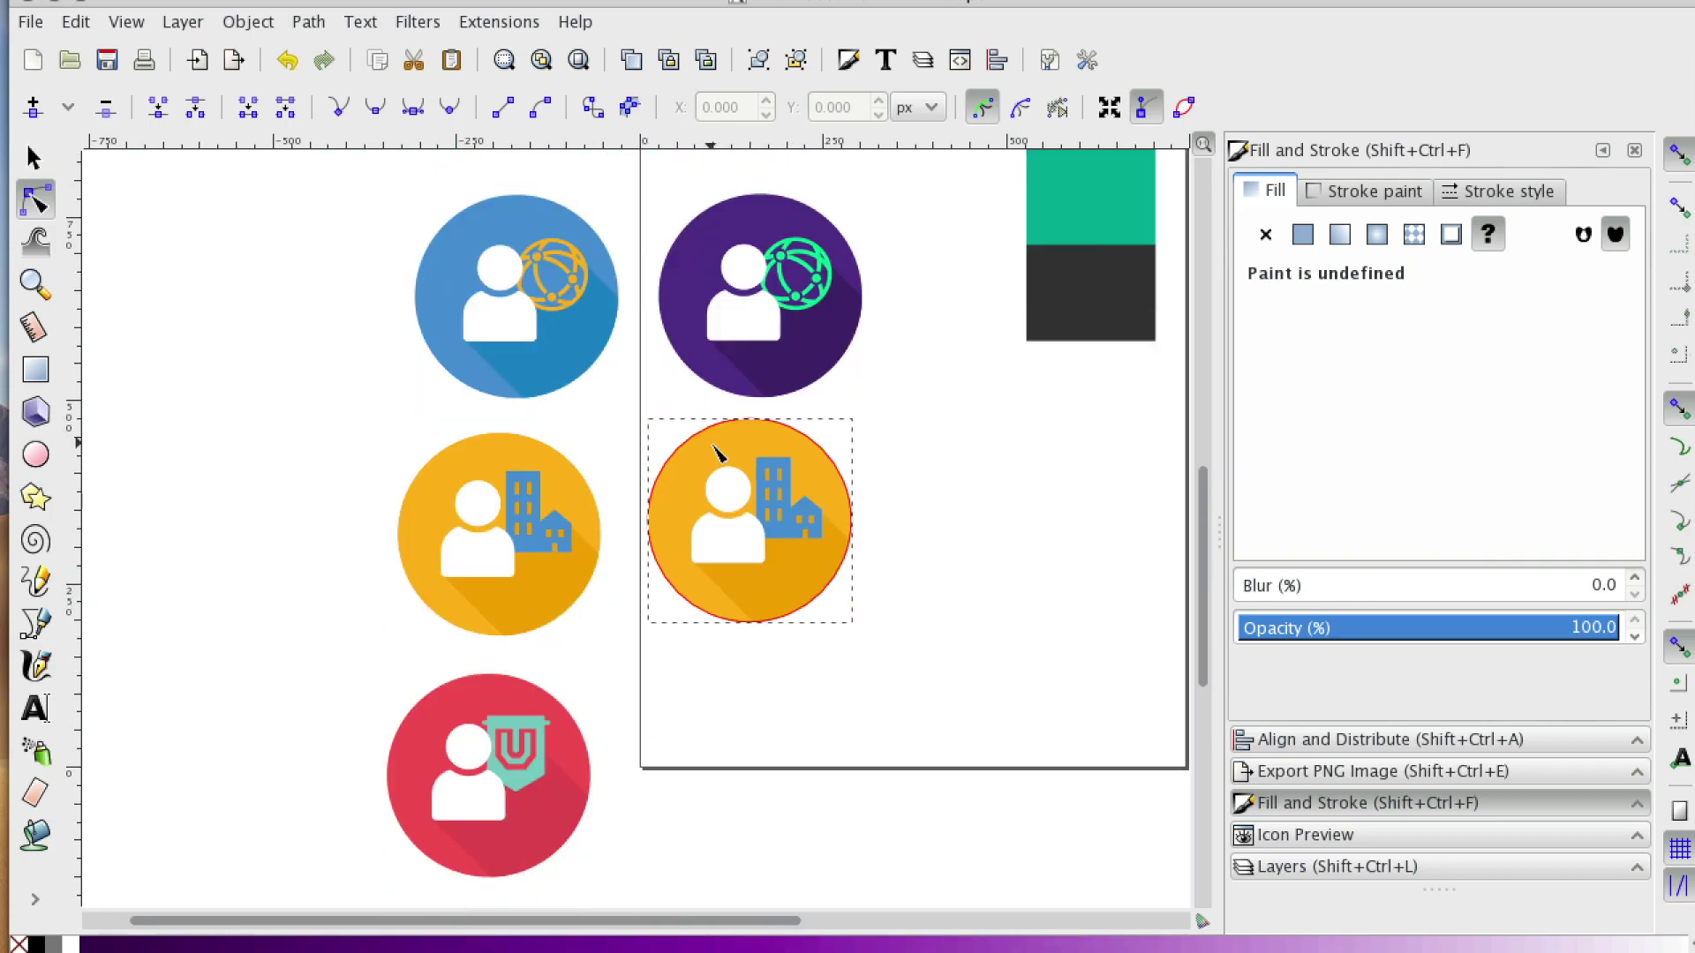
scroll(718, 454, up, 6)
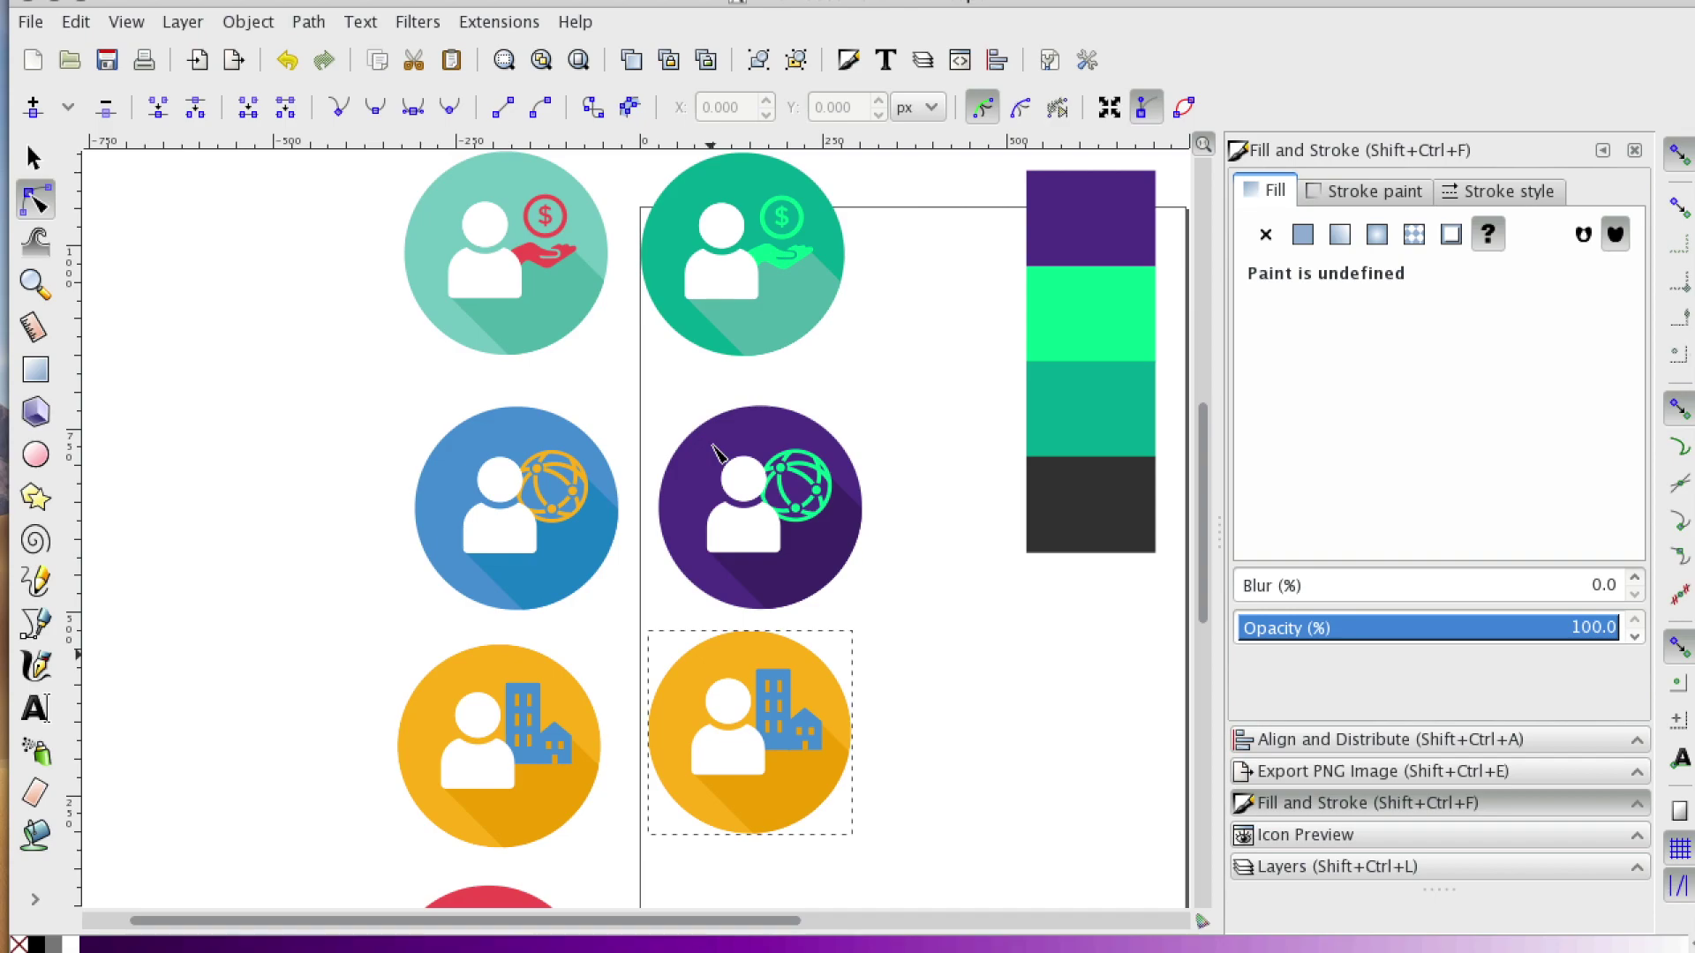
scroll(718, 454, down, 3)
click(733, 572)
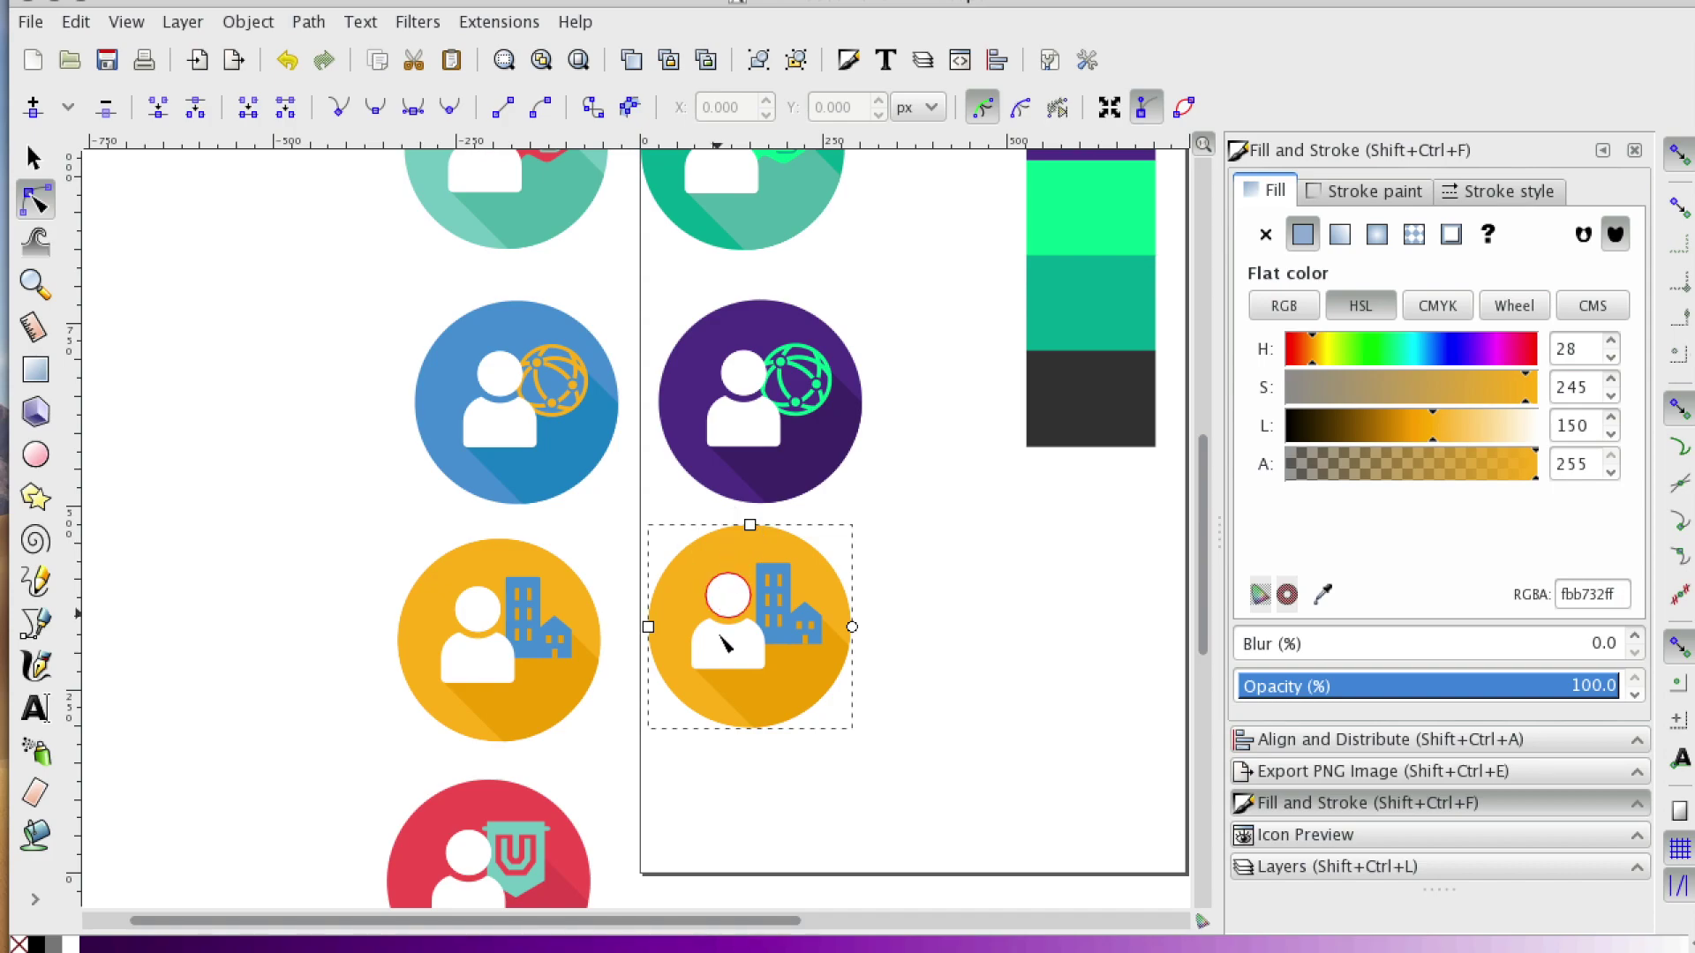
- Fill the copy's circle with the bright green swatch using the Fill eyedropper
click(1322, 594)
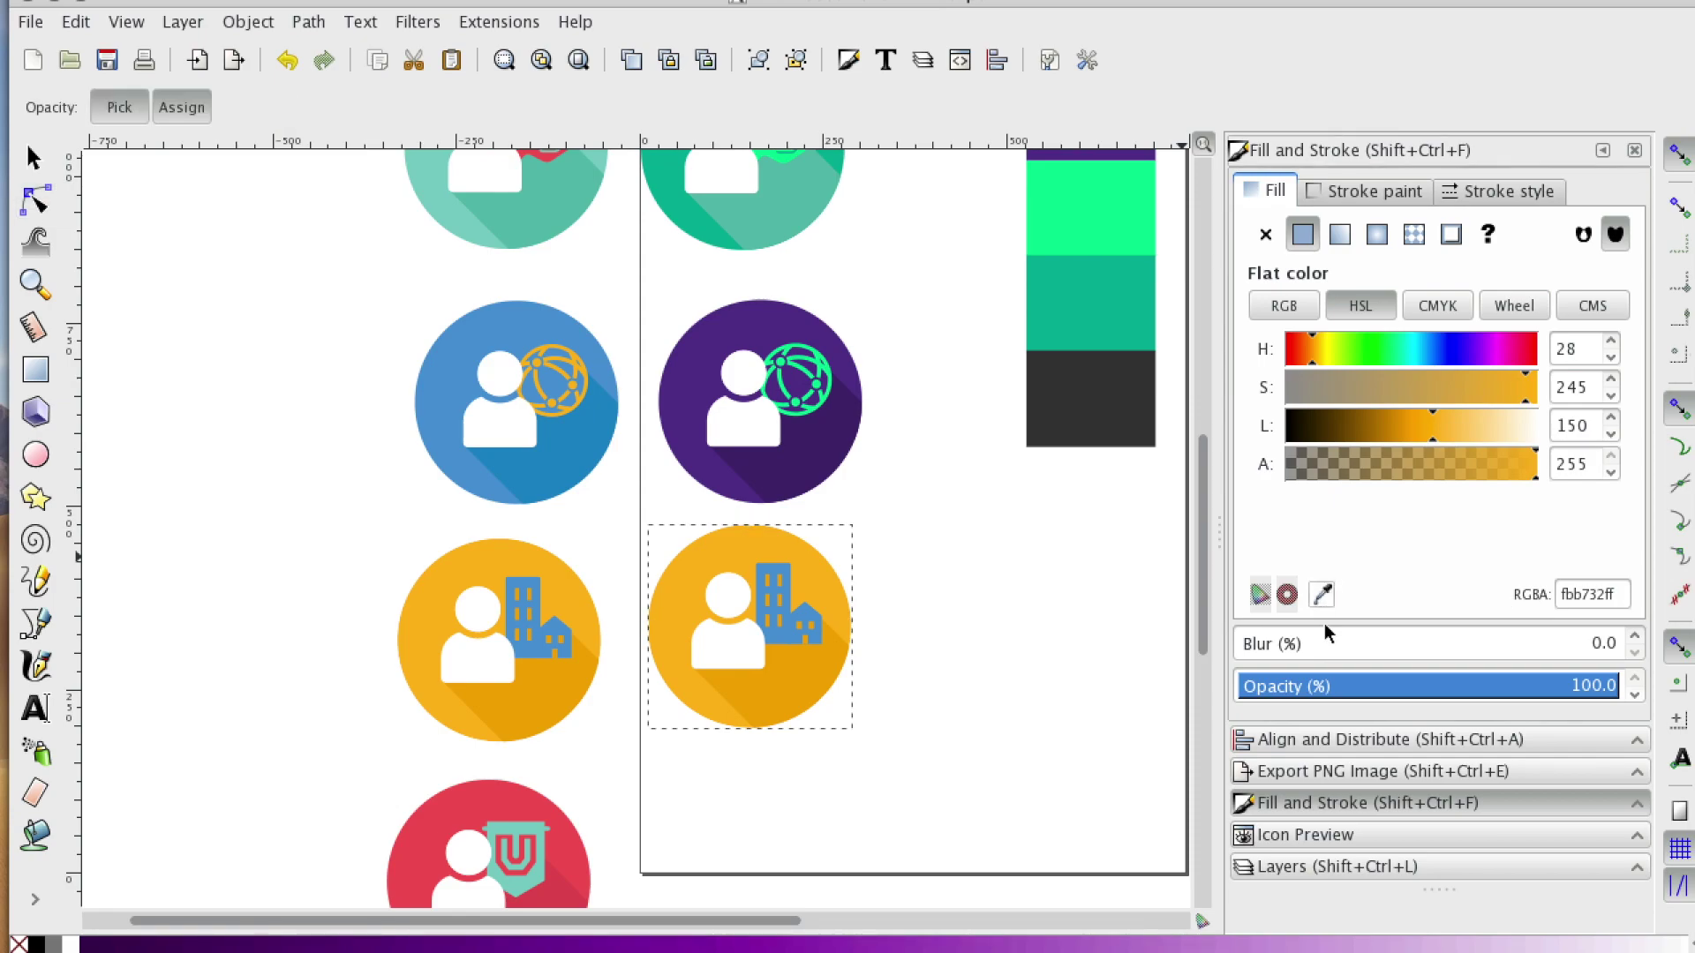
scroll(1109, 492, up, 1)
scroll(1095, 278, up, 2)
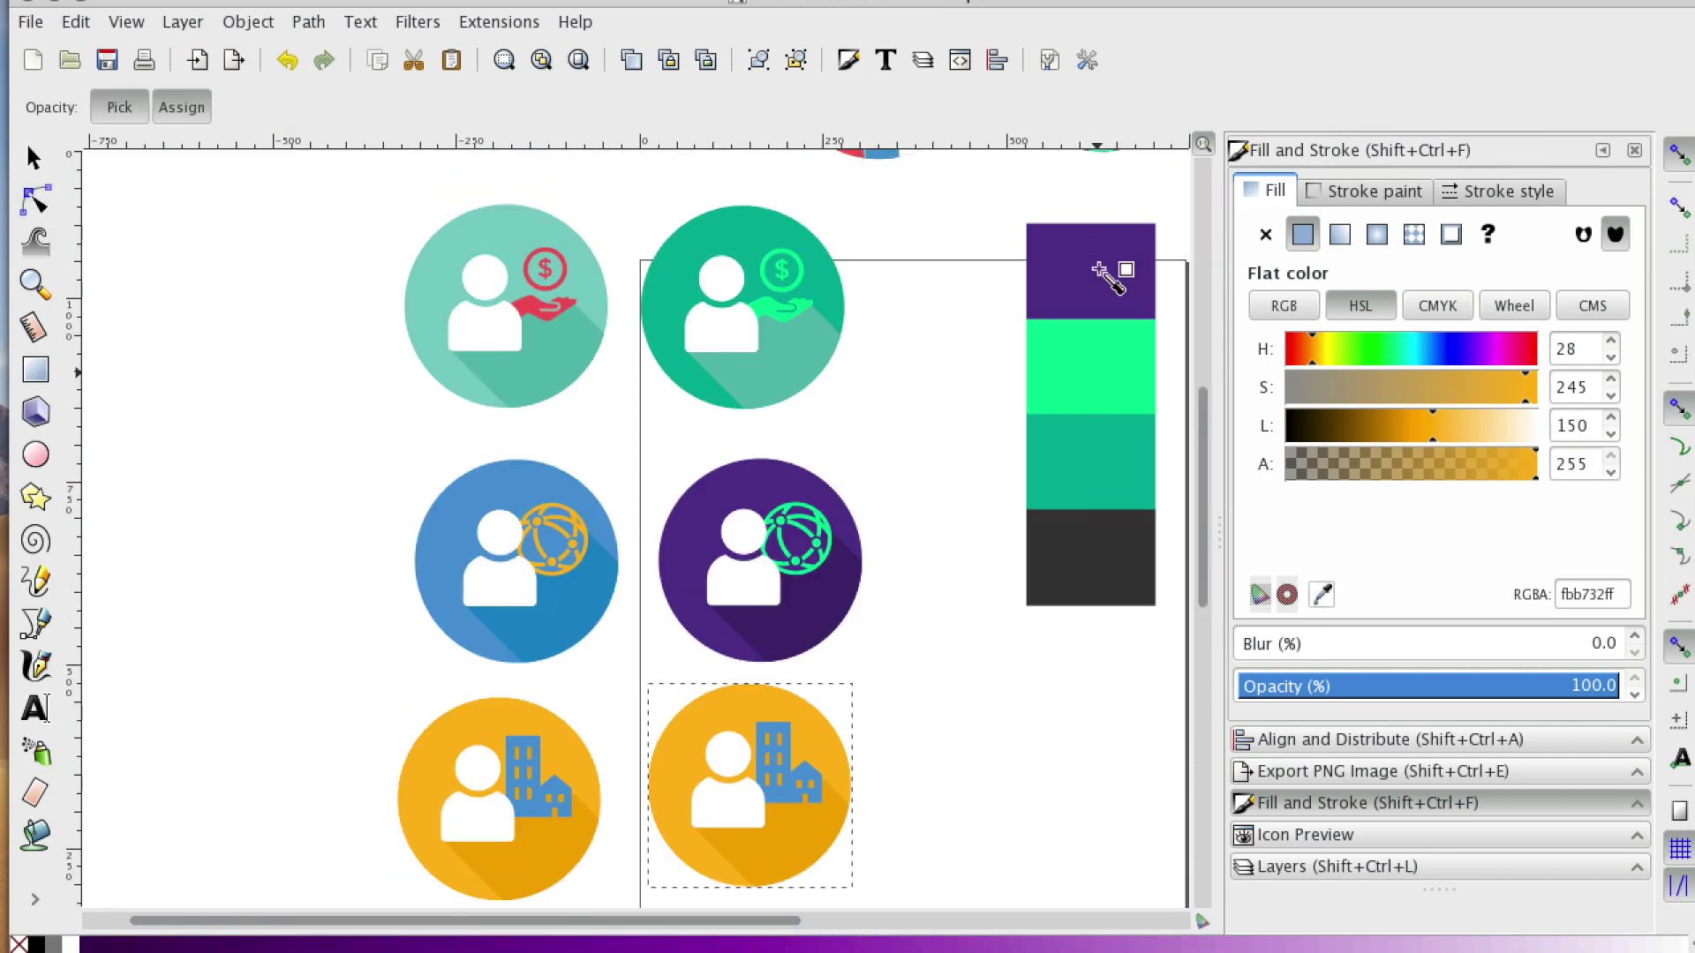
click(1082, 382)
- Give the shadow the bright green swatch, darkened slightly to #03CC82, then deselect it
key(n)
scroll(1002, 426, down, 2)
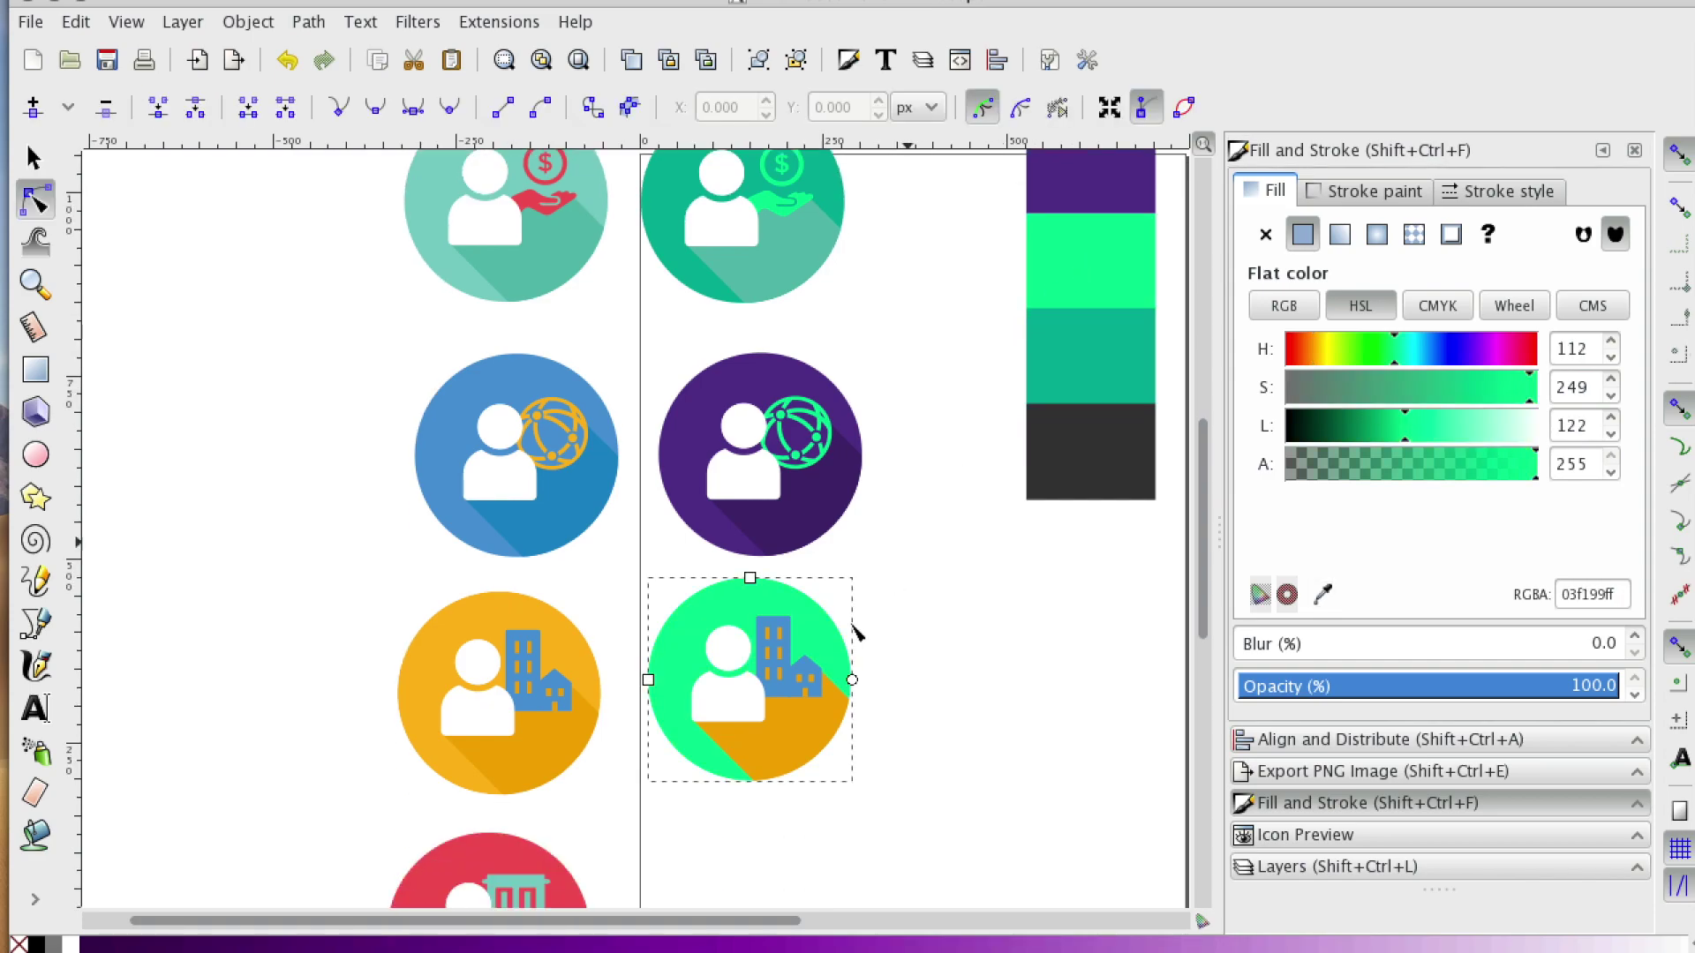
click(799, 726)
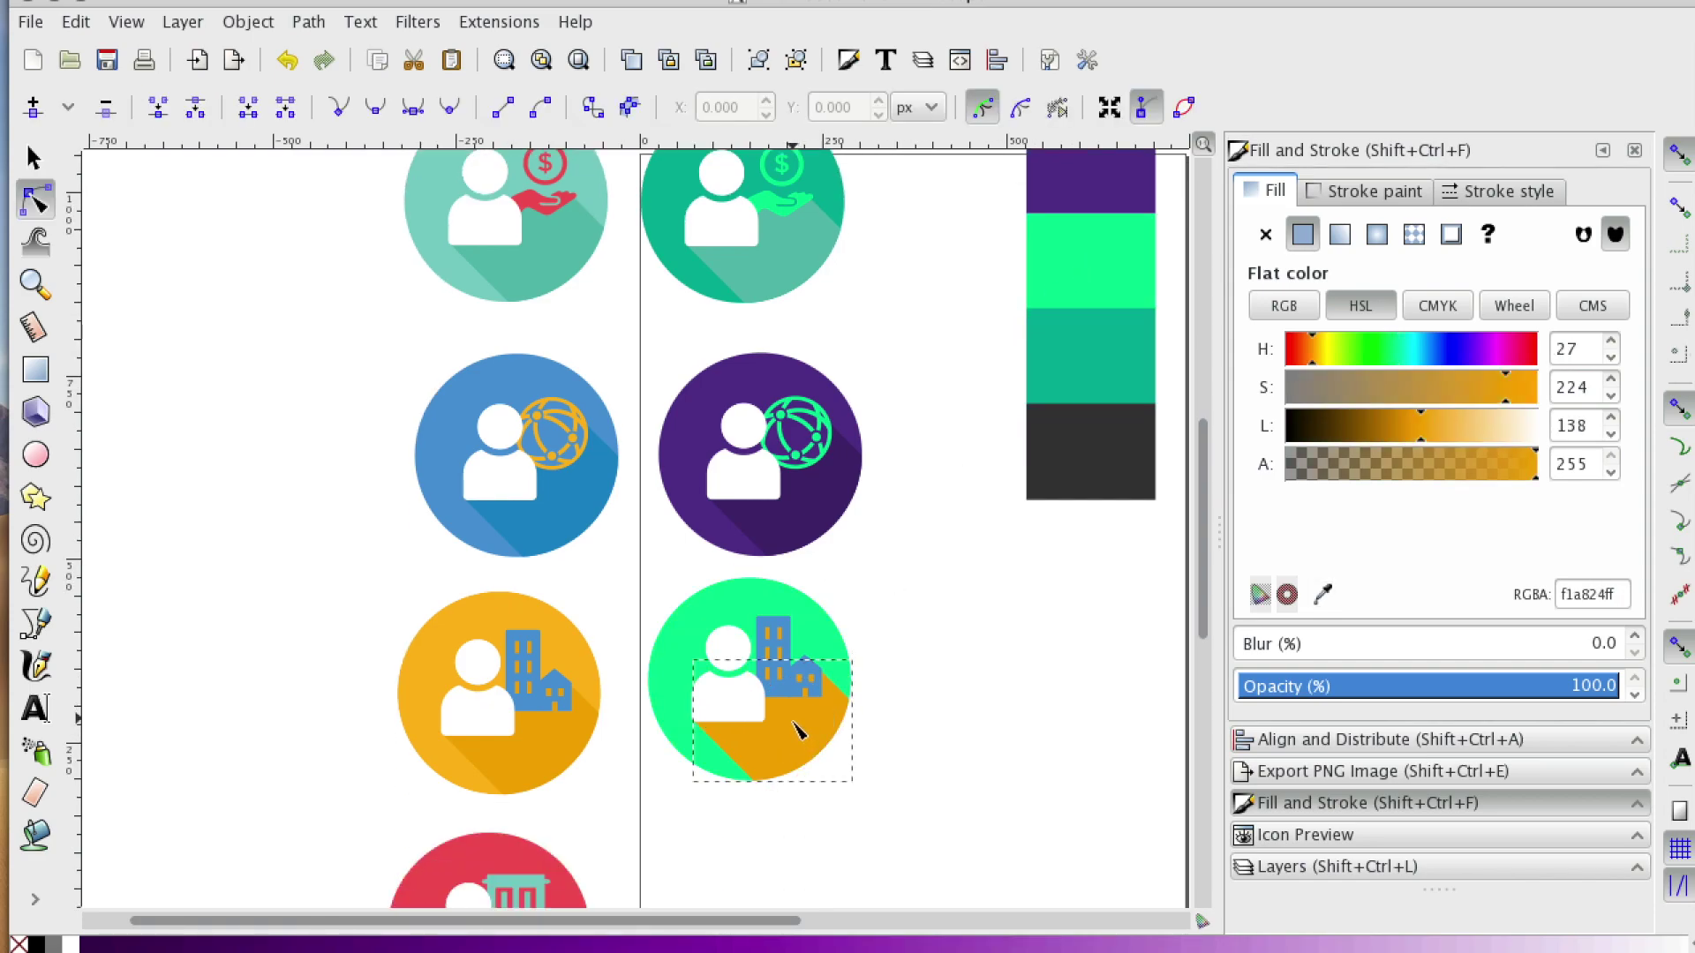
key(d)
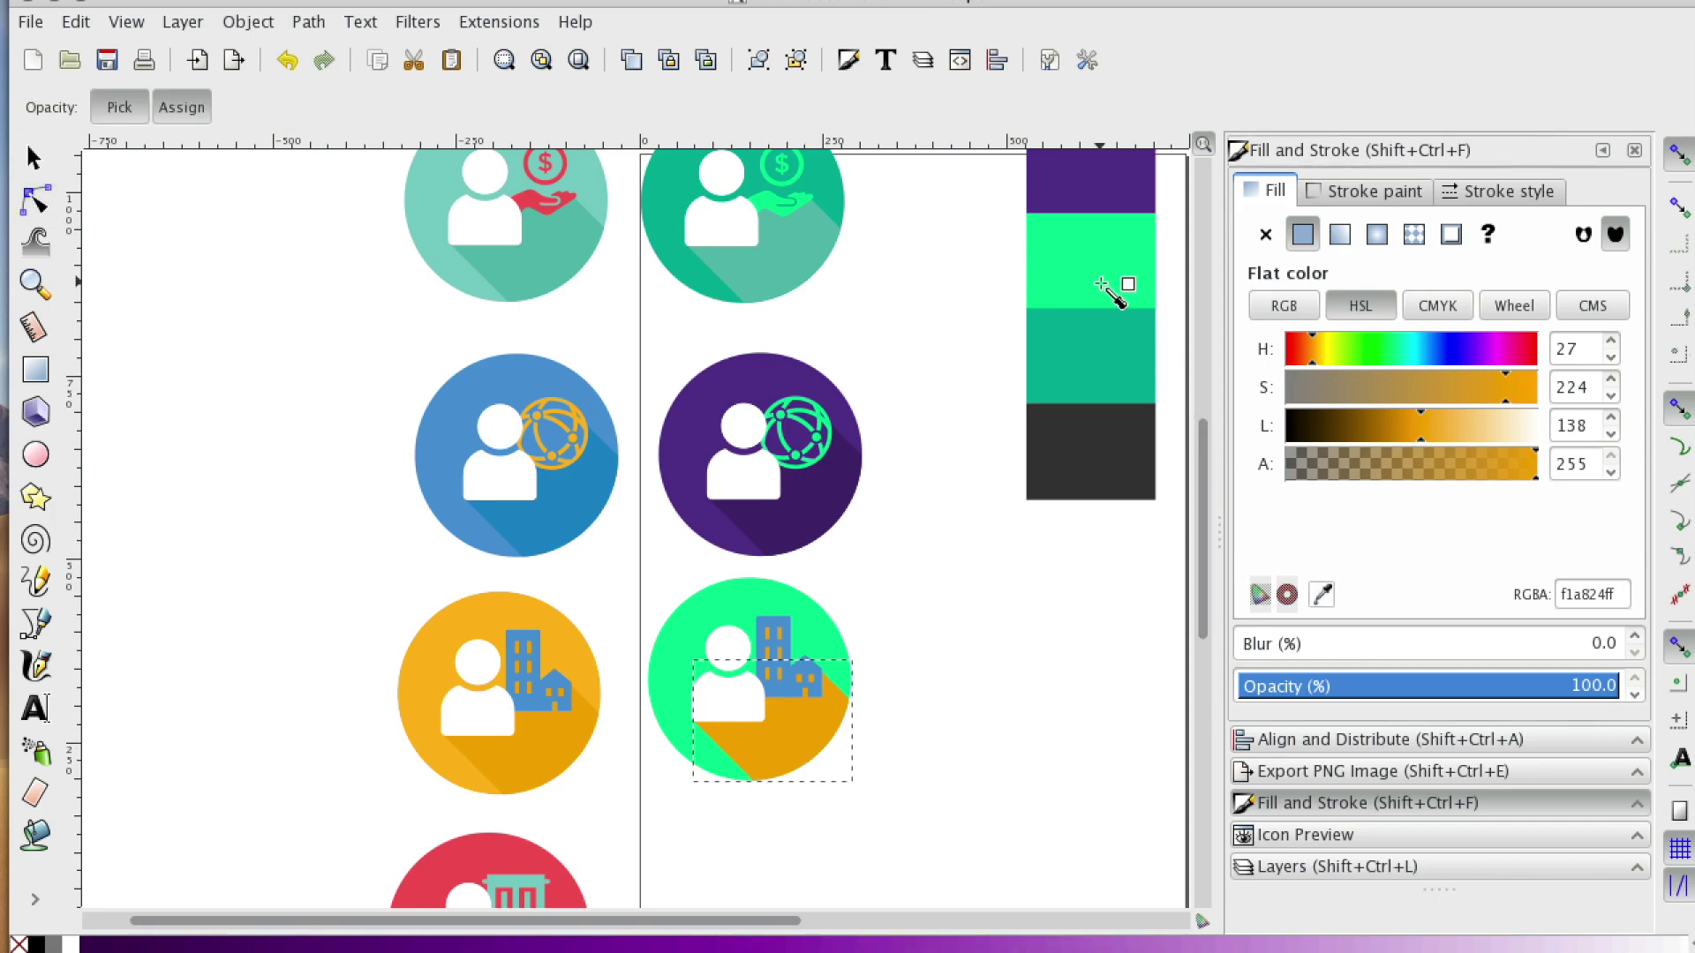
click(1103, 267)
key(n)
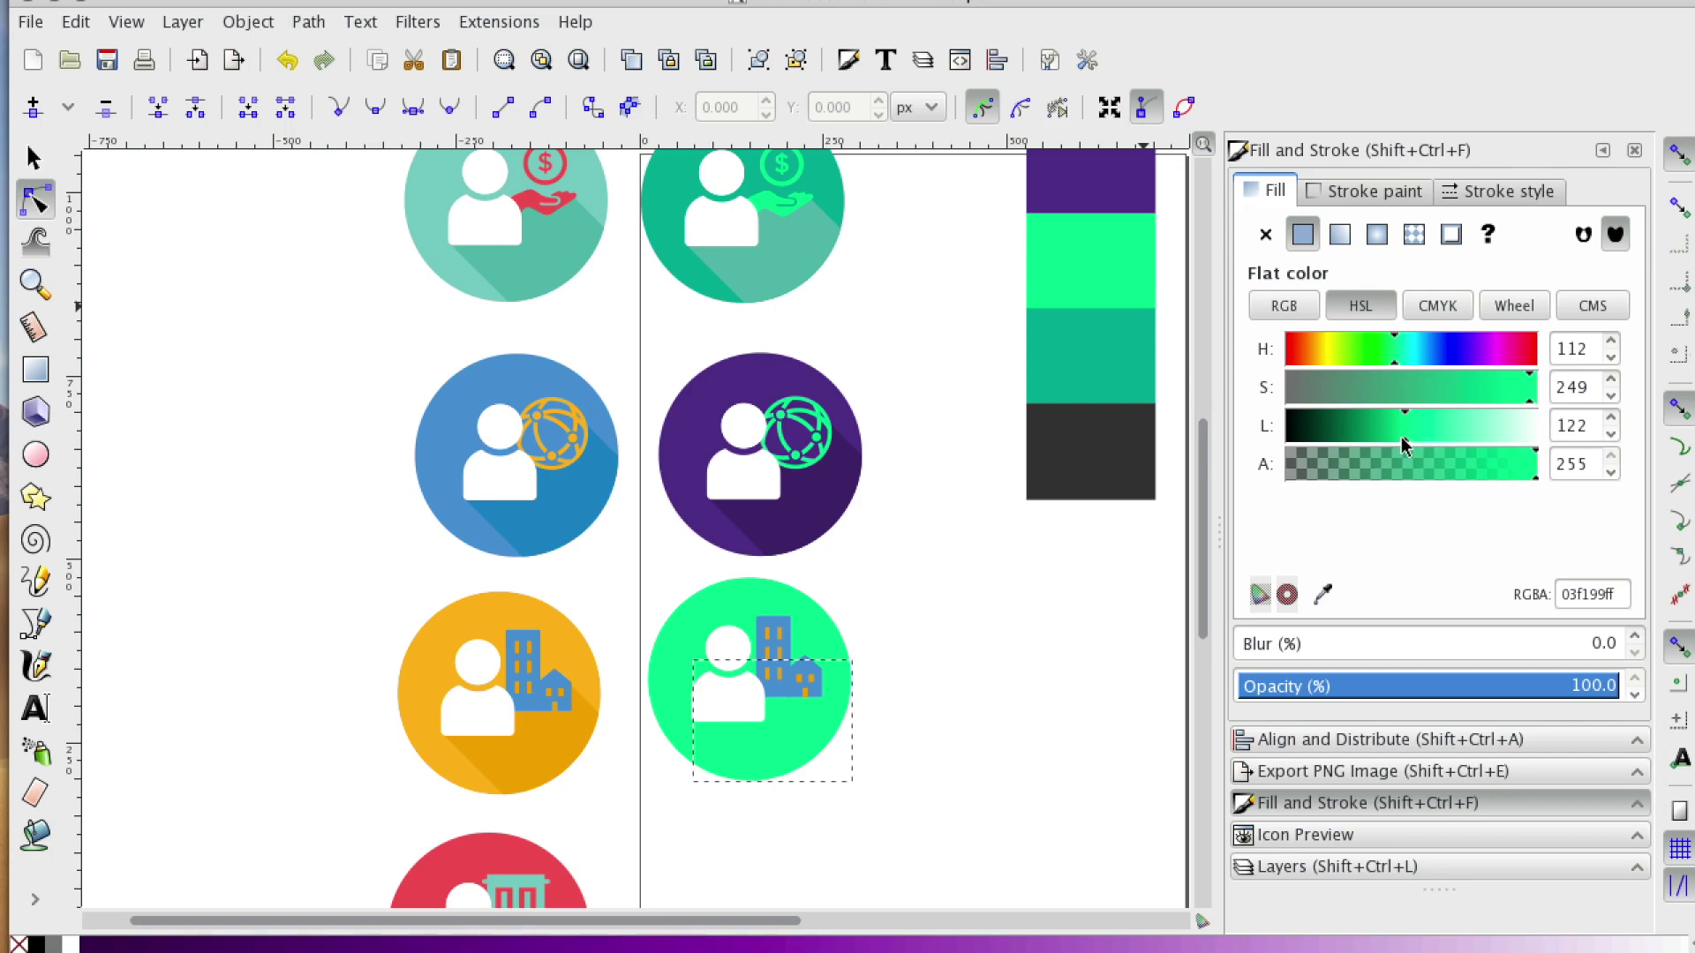
drag(1403, 441, 1387, 441)
click(1075, 589)
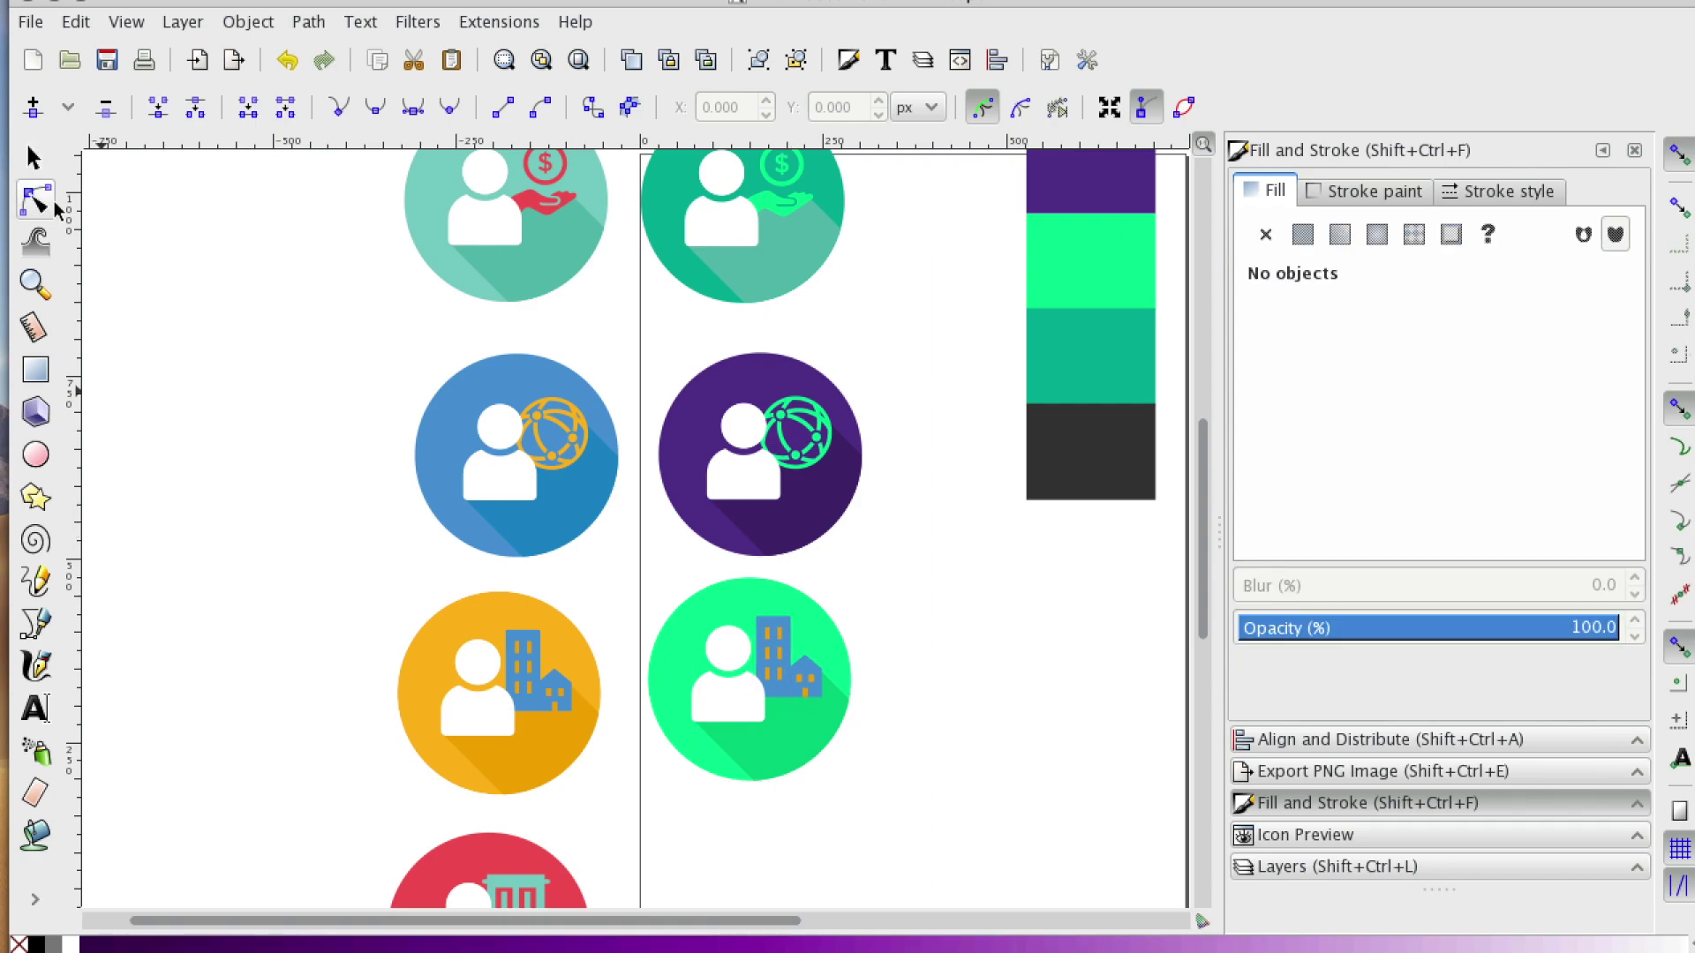
click(35, 283)
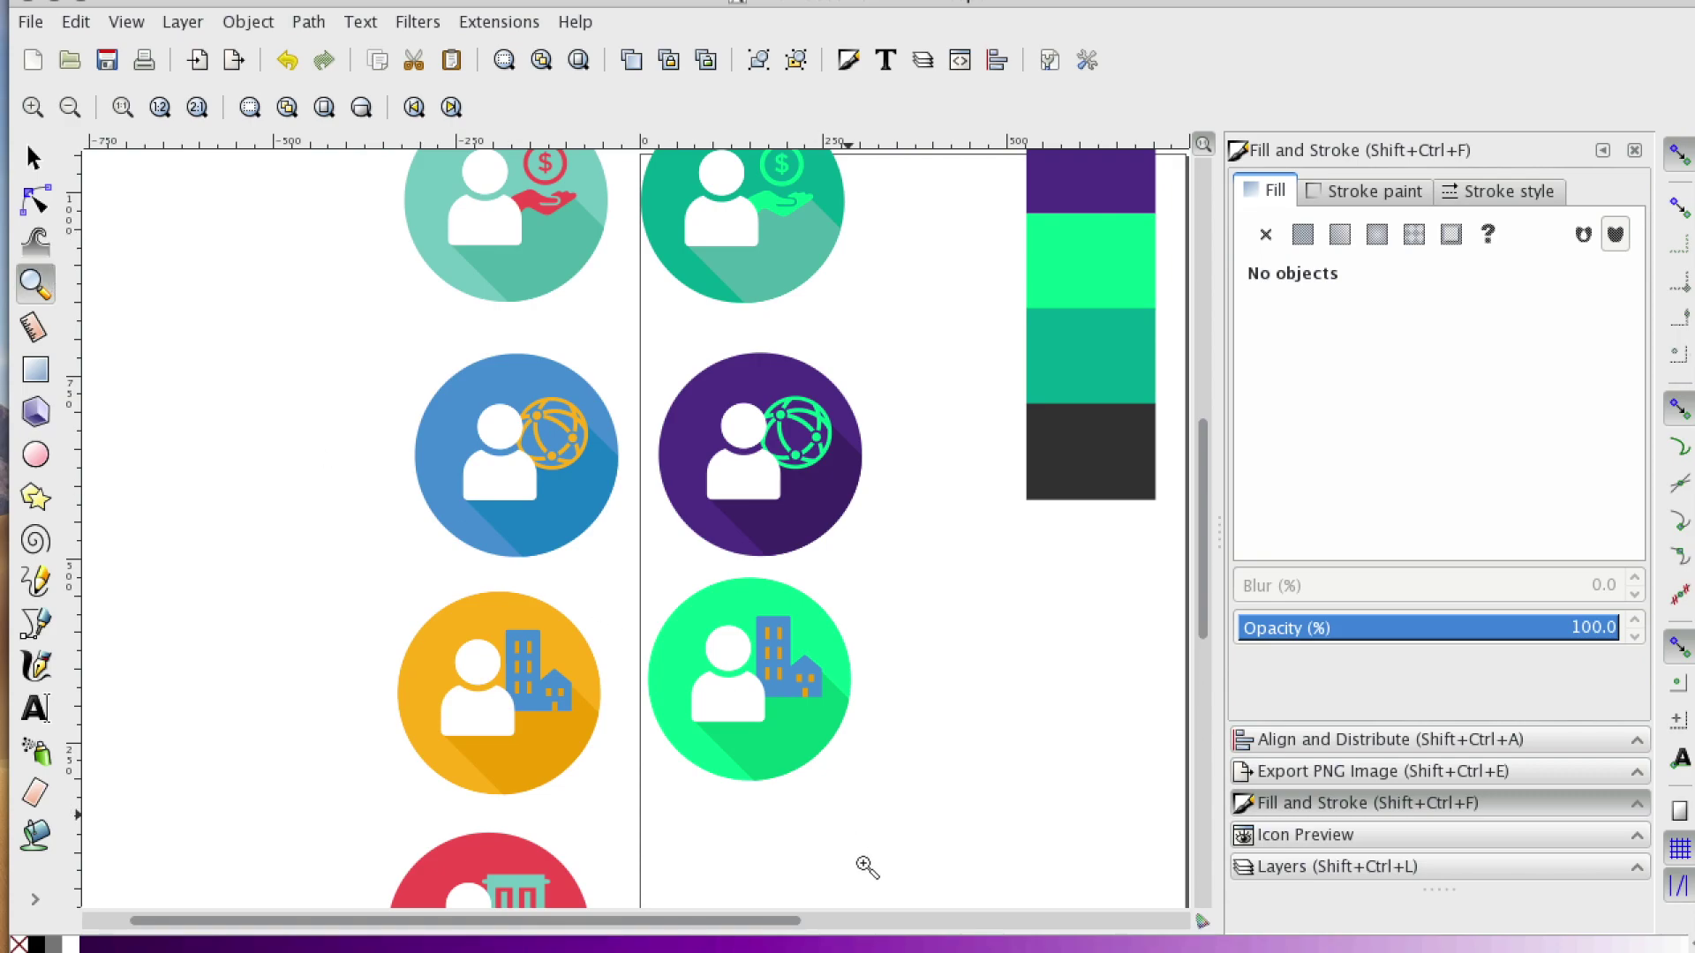
- Zoom in and select the green icon's small house and tall building
click(779, 676)
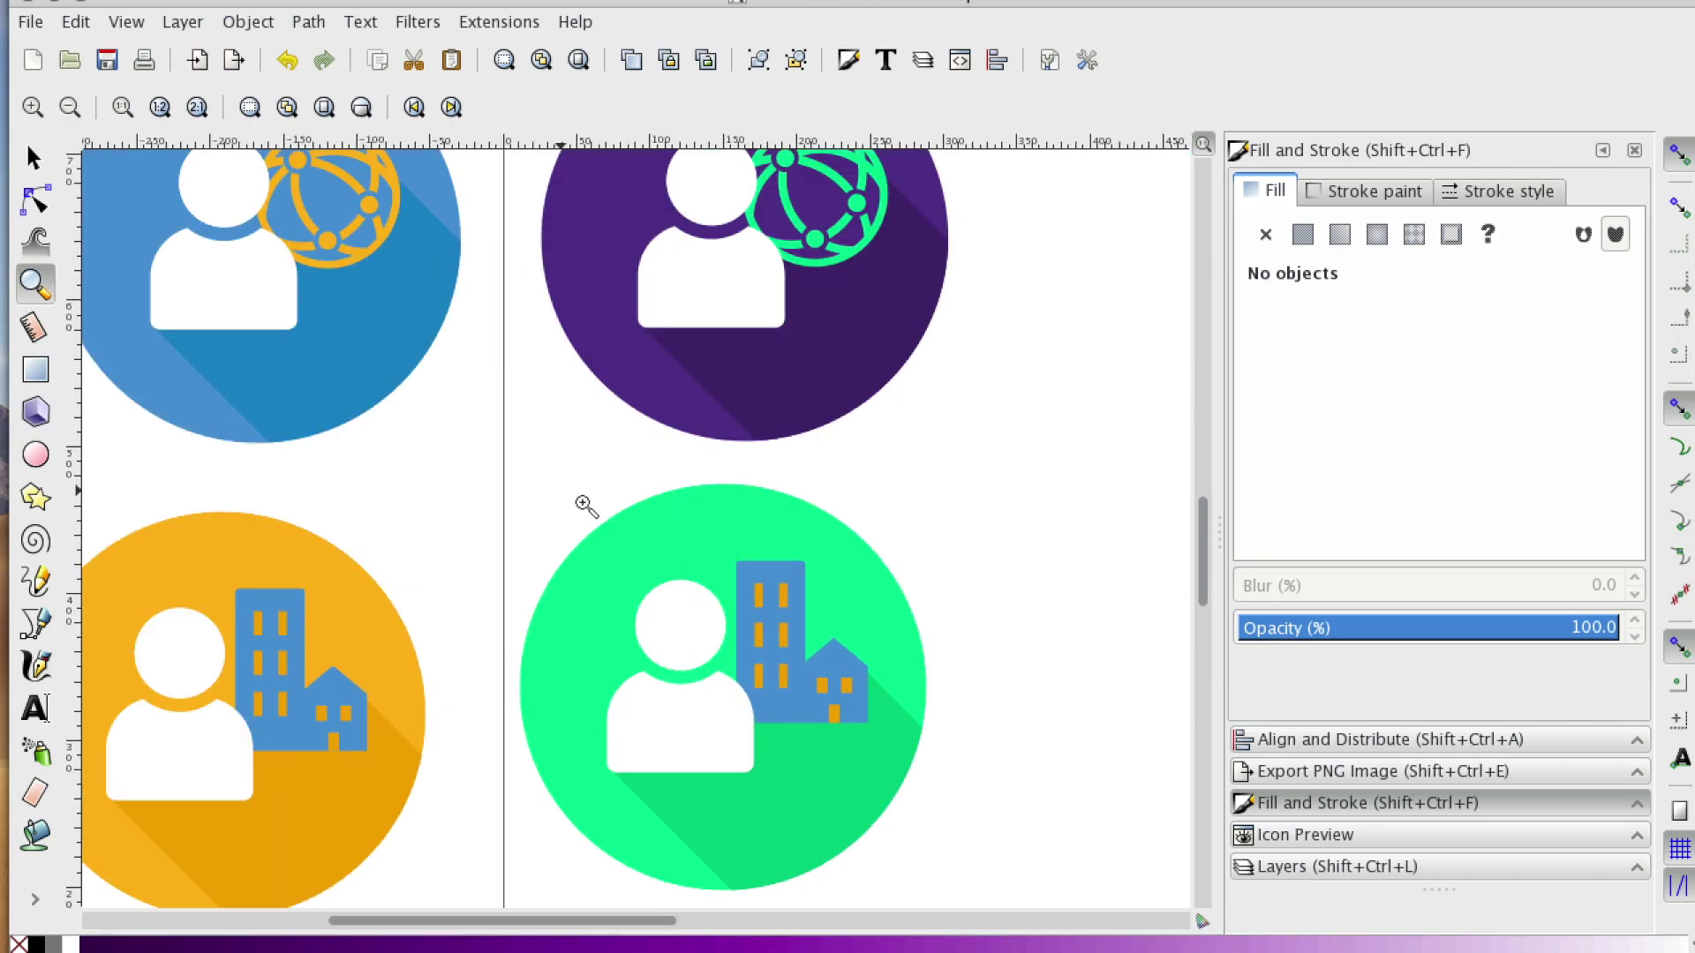
click(34, 201)
click(860, 673)
shift+click(782, 695)
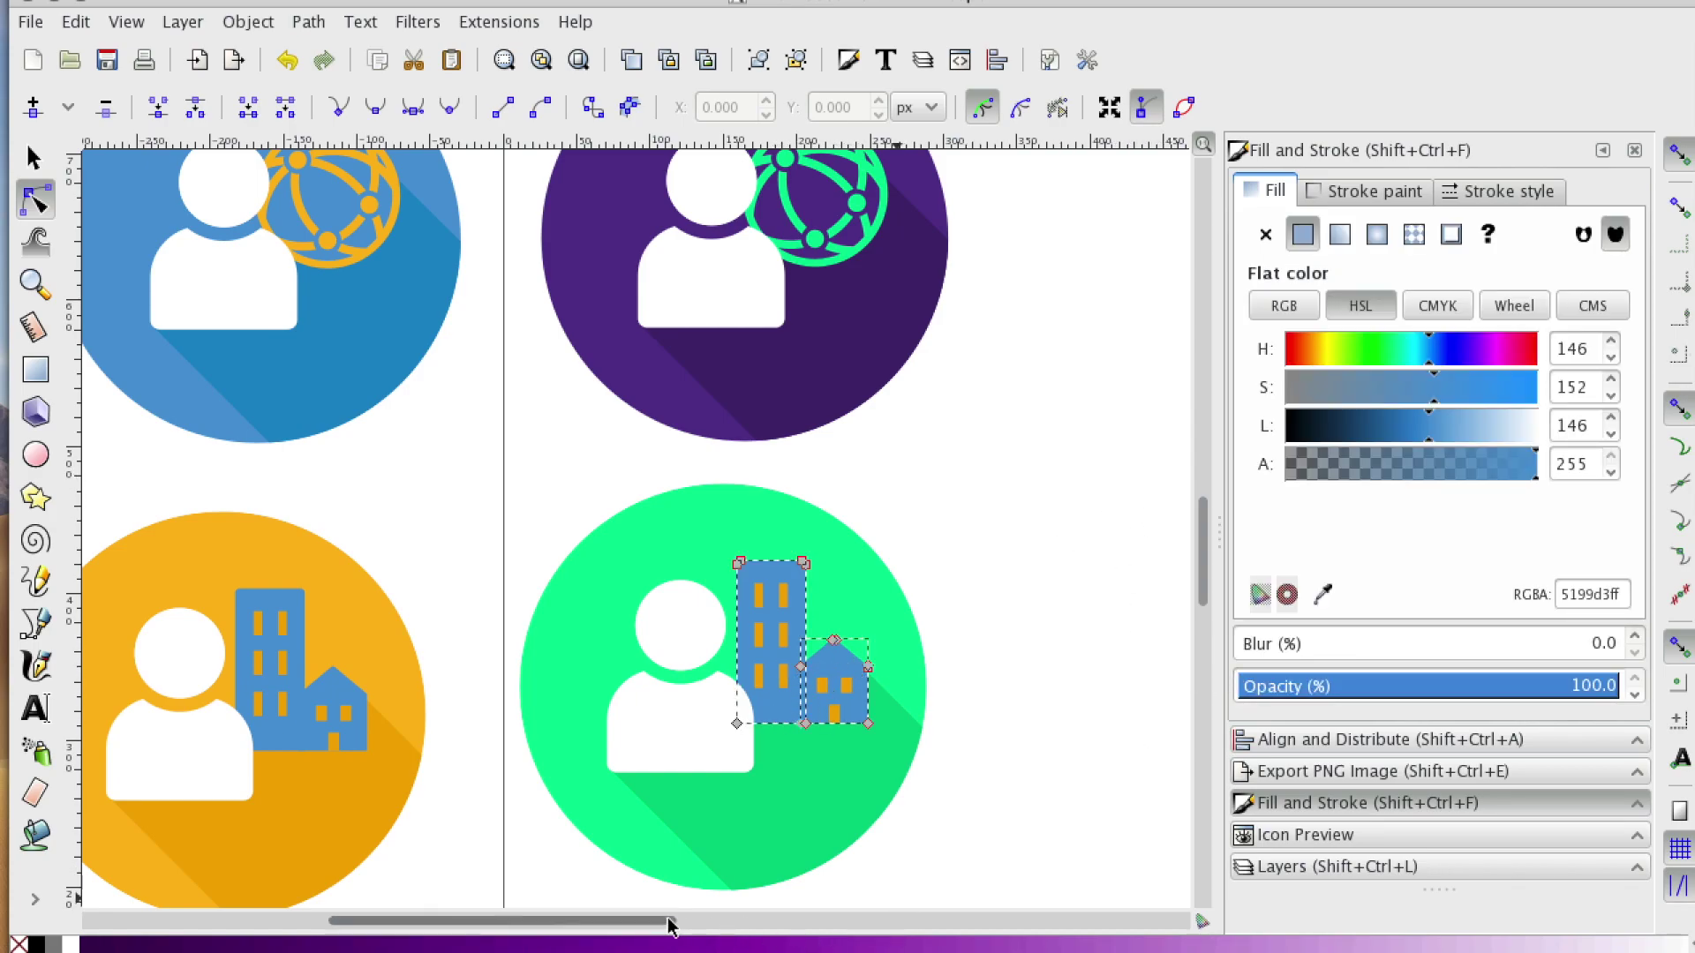
drag(679, 921, 806, 922)
scroll(1114, 567, up, 3)
scroll(1114, 568, up, 2)
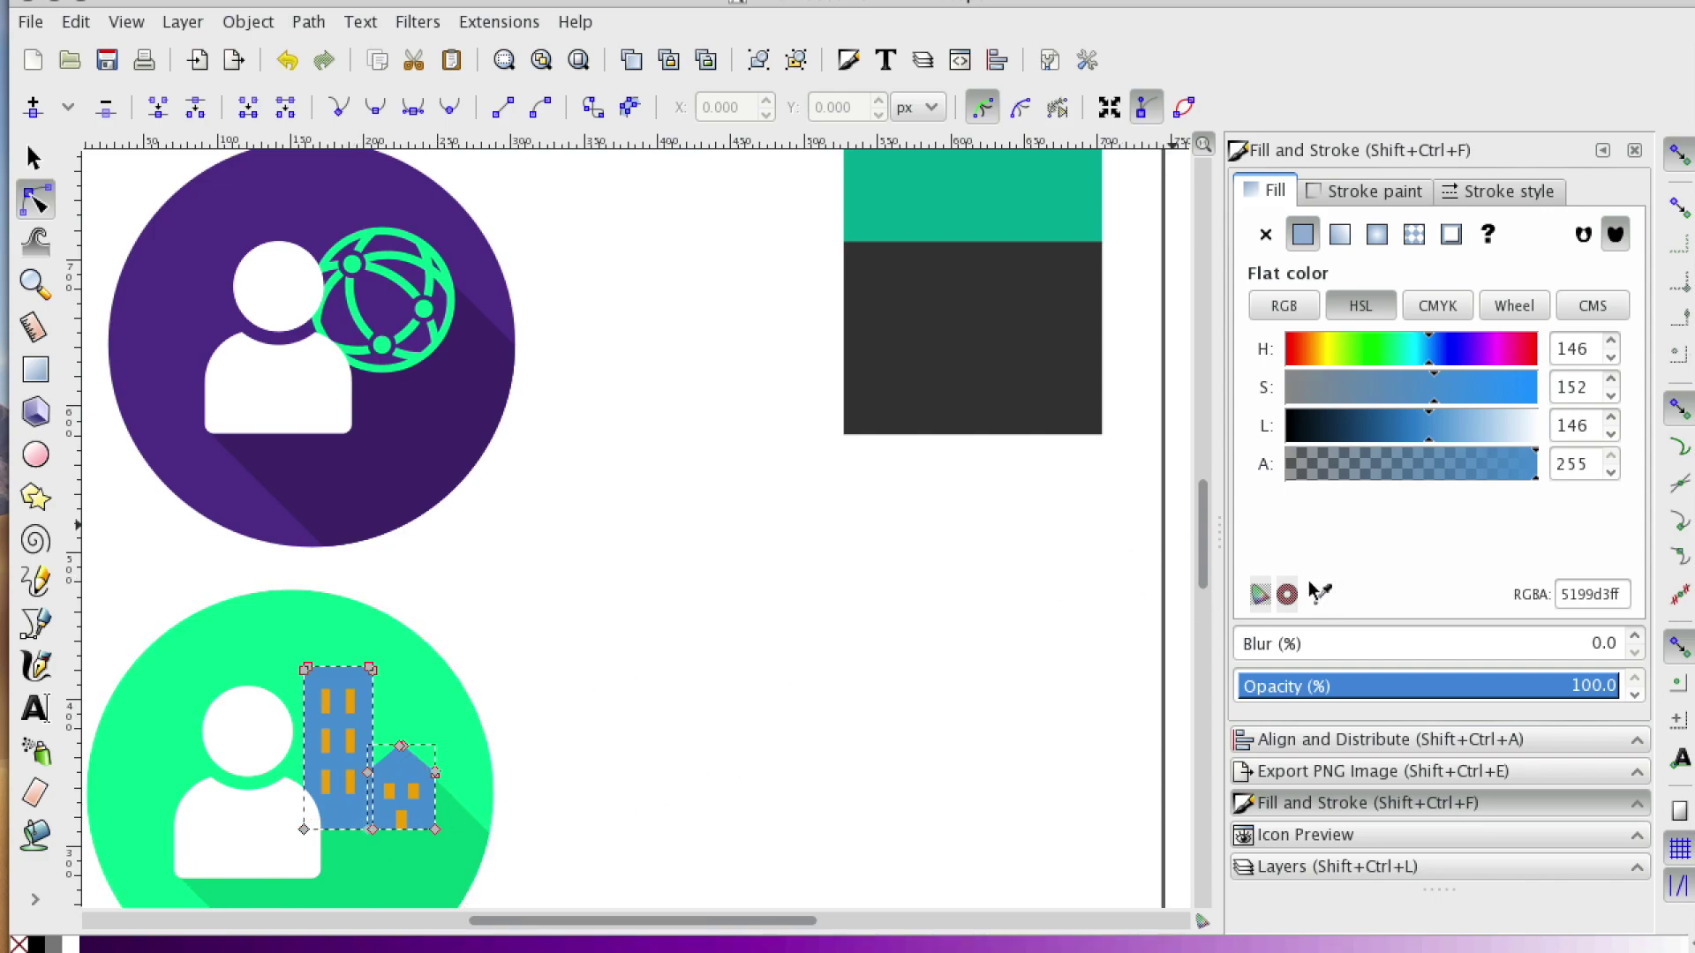
- Fill both buildings with the purple swatch colour #57358C
click(1322, 594)
scroll(971, 710, up, 4)
scroll(1025, 697, up, 15)
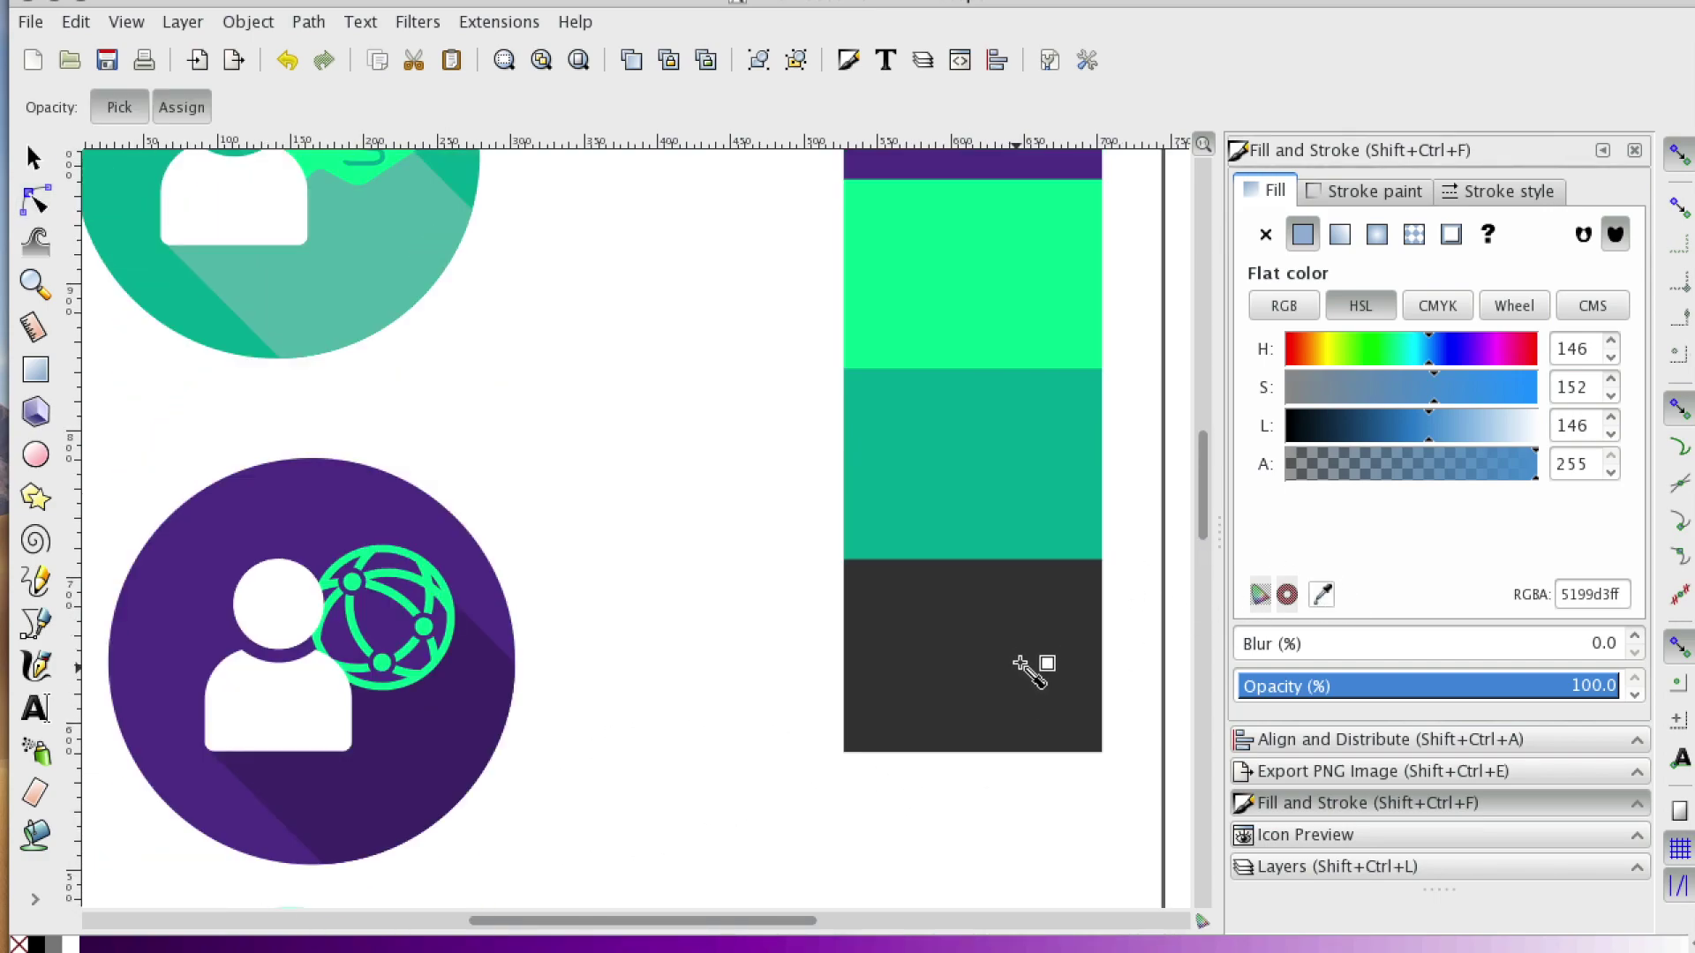
scroll(1033, 657, down, 7)
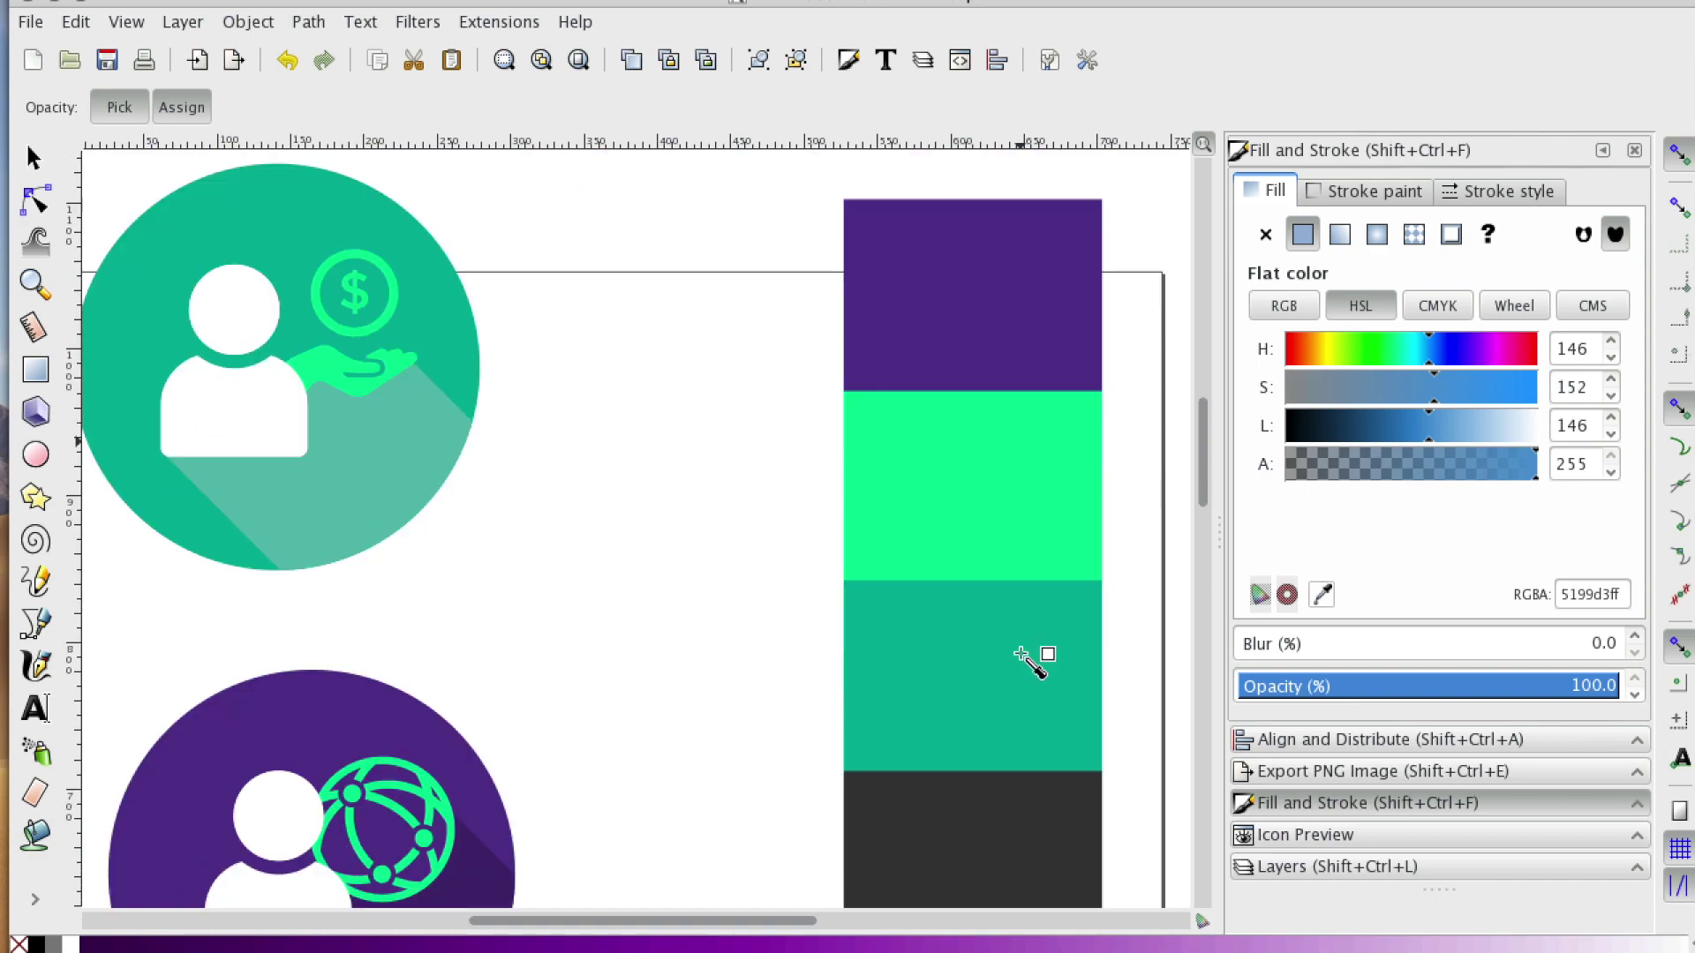
click(1023, 363)
scroll(618, 525, down, 16)
scroll(609, 533, down, 6)
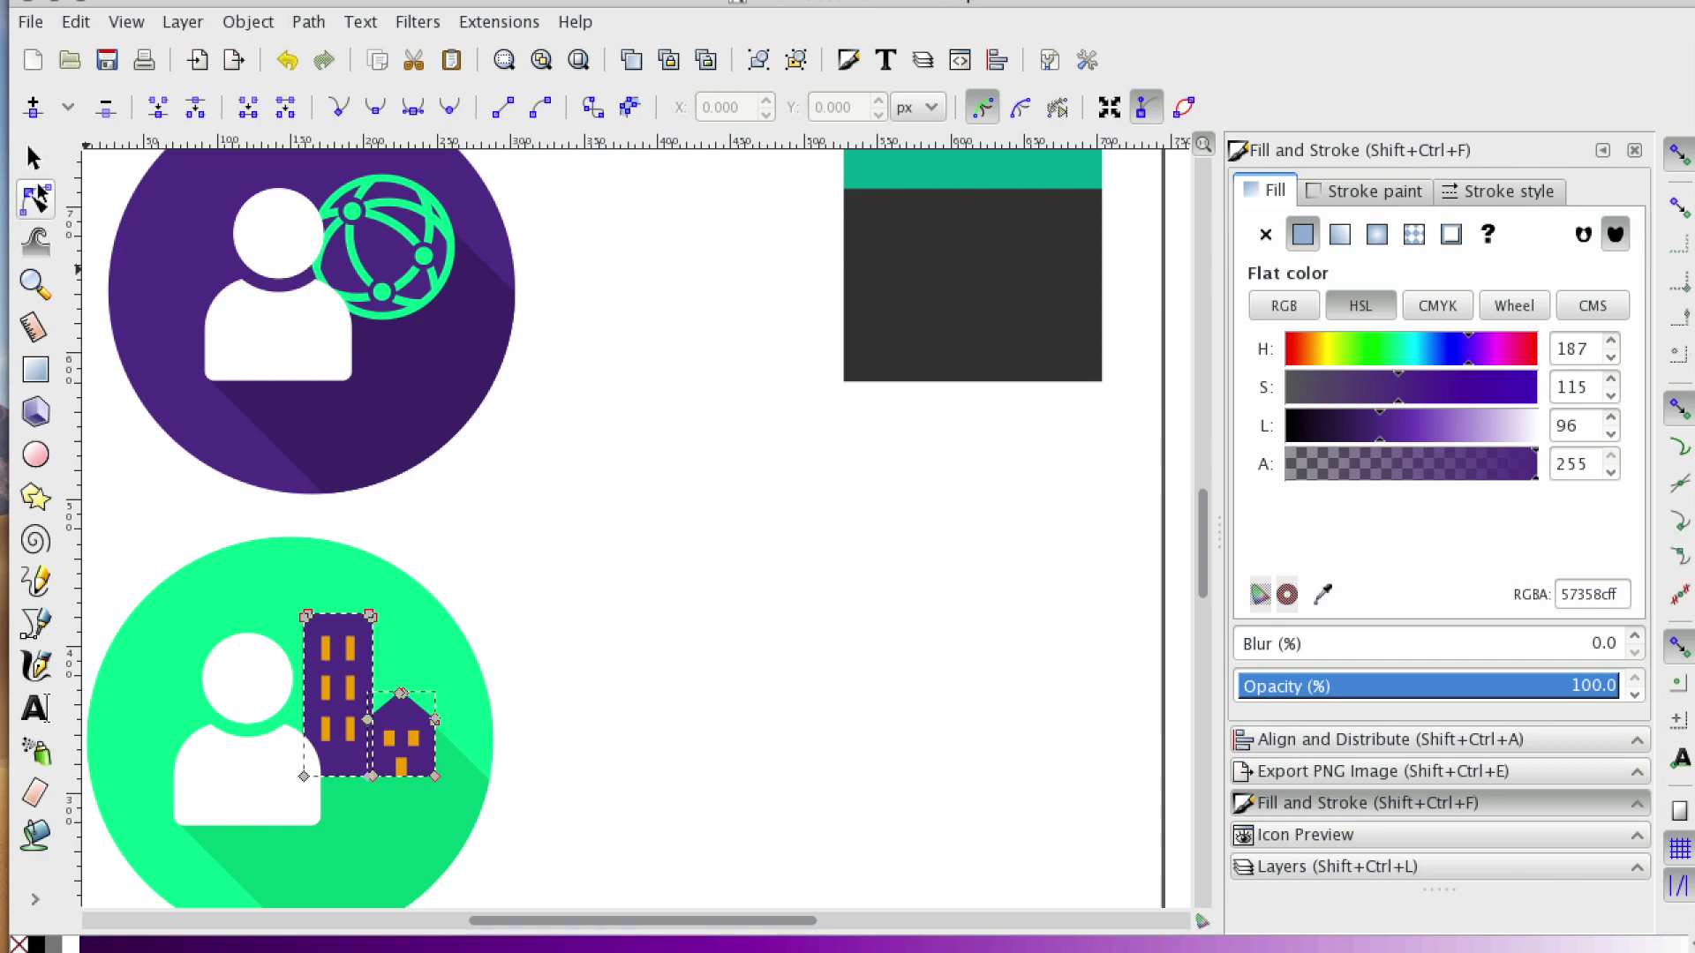
- Select the tall building's six windows plus the house's two windows and door
click(325, 649)
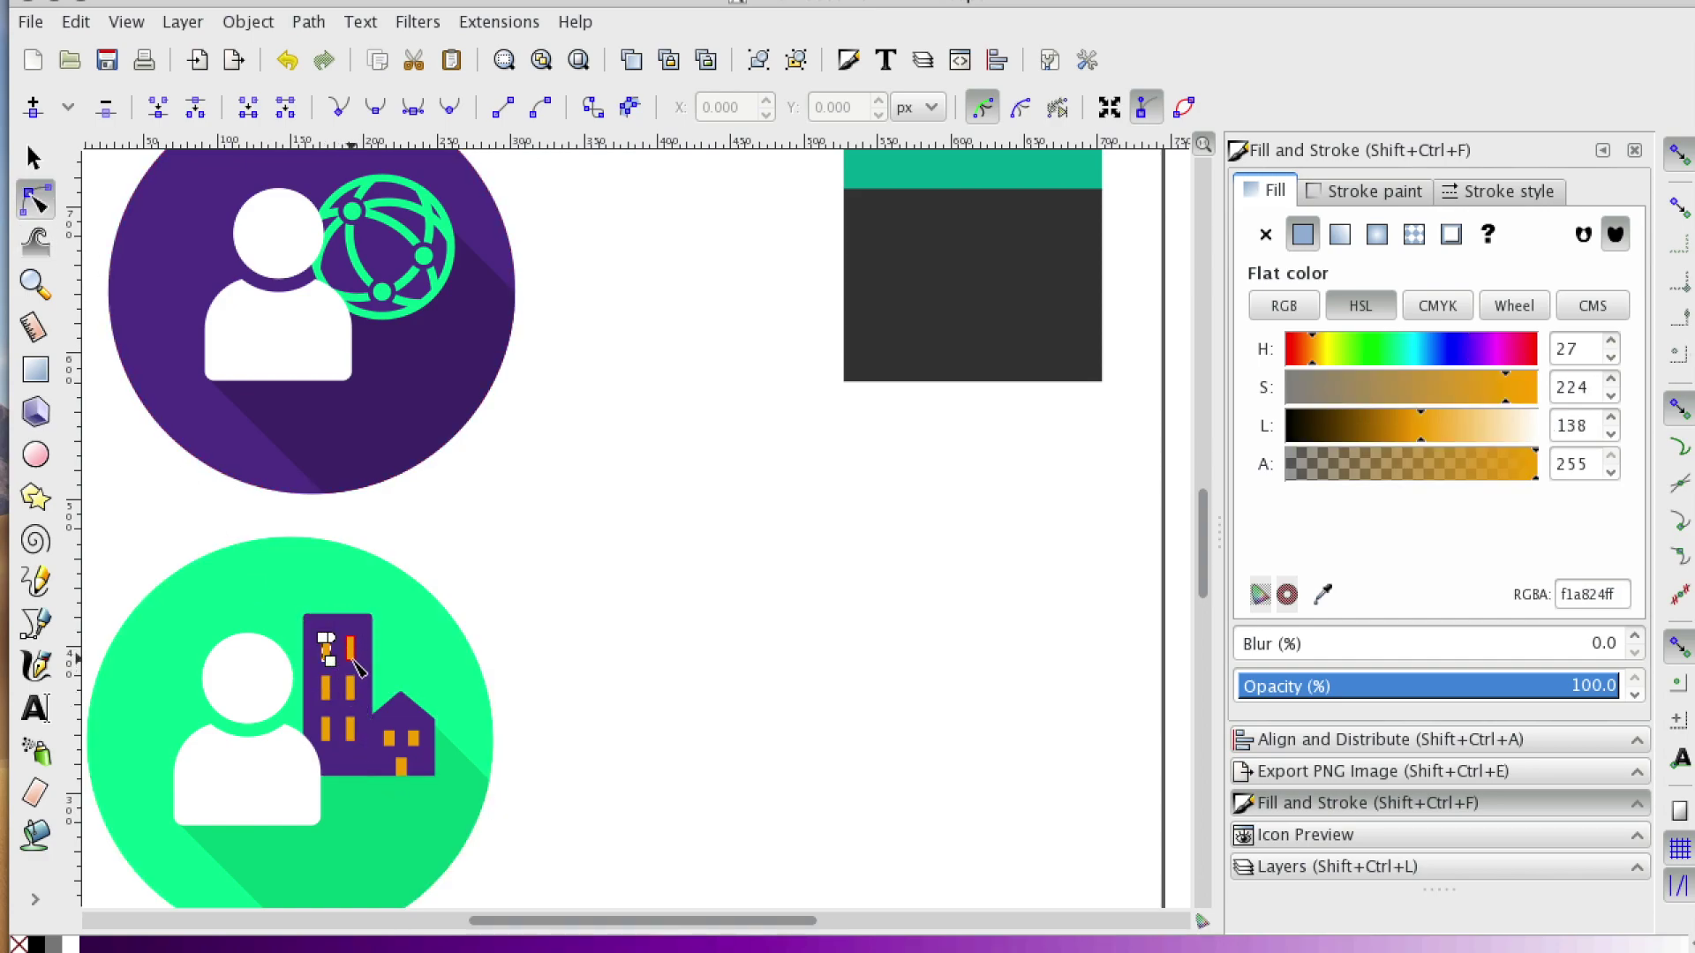
shift+click(350, 652)
shift+click(326, 691)
shift+click(351, 693)
shift+click(327, 729)
shift+click(350, 729)
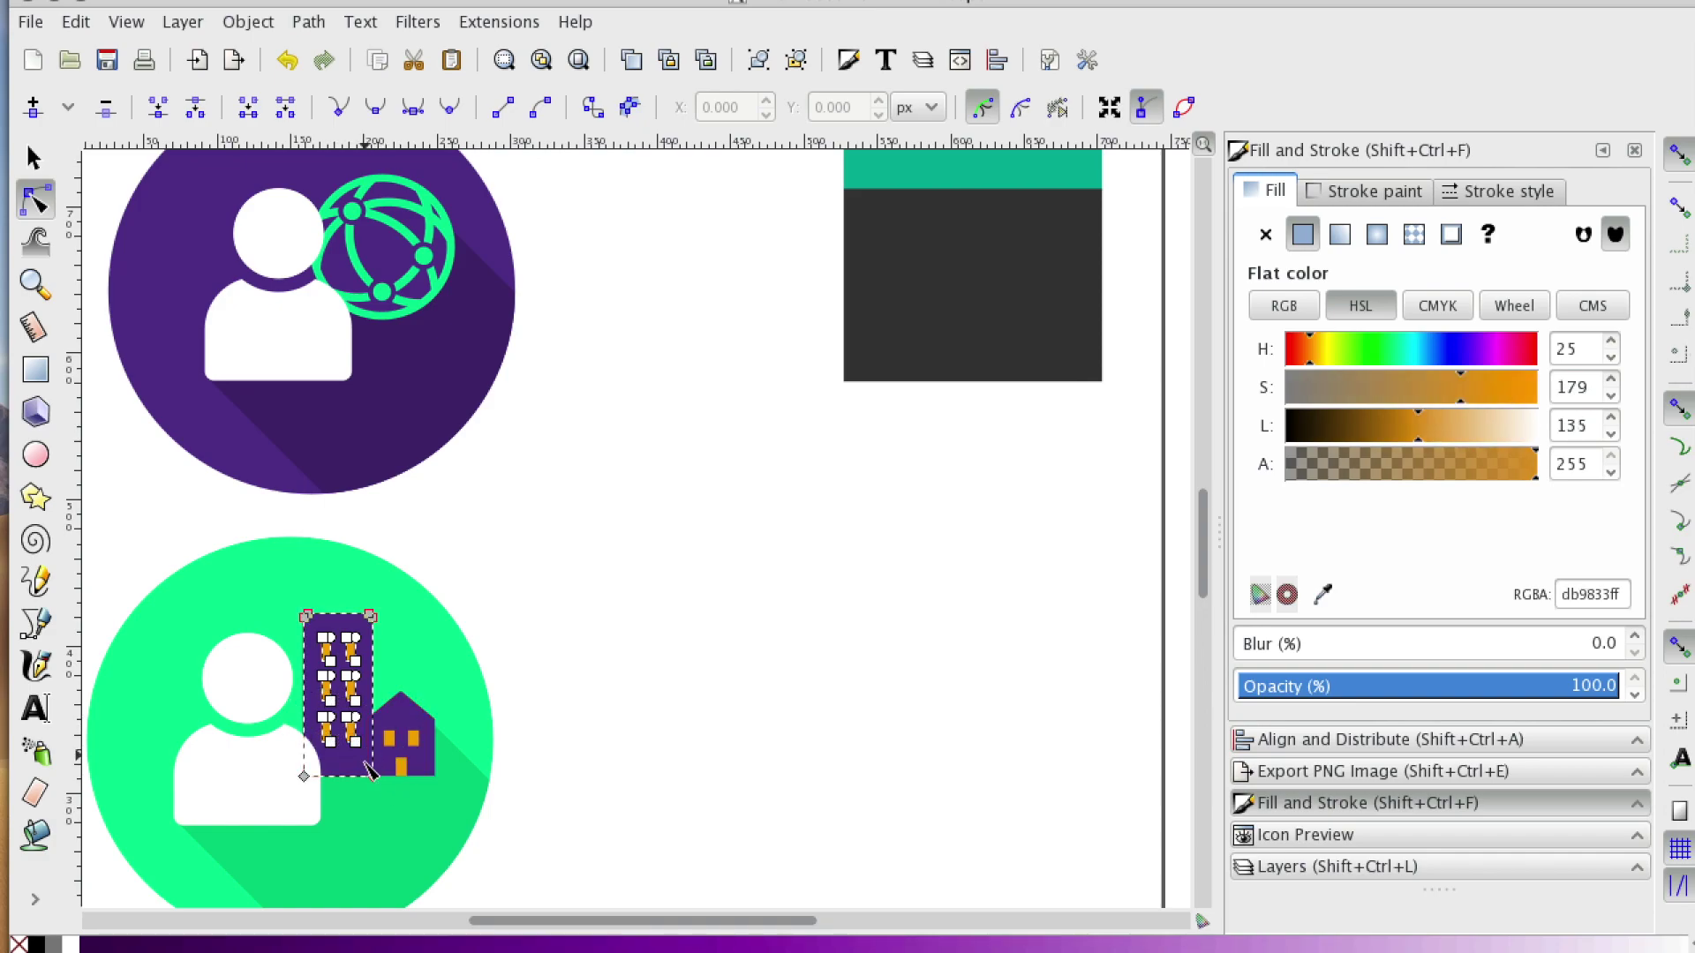
shift+click(389, 737)
shift+click(414, 737)
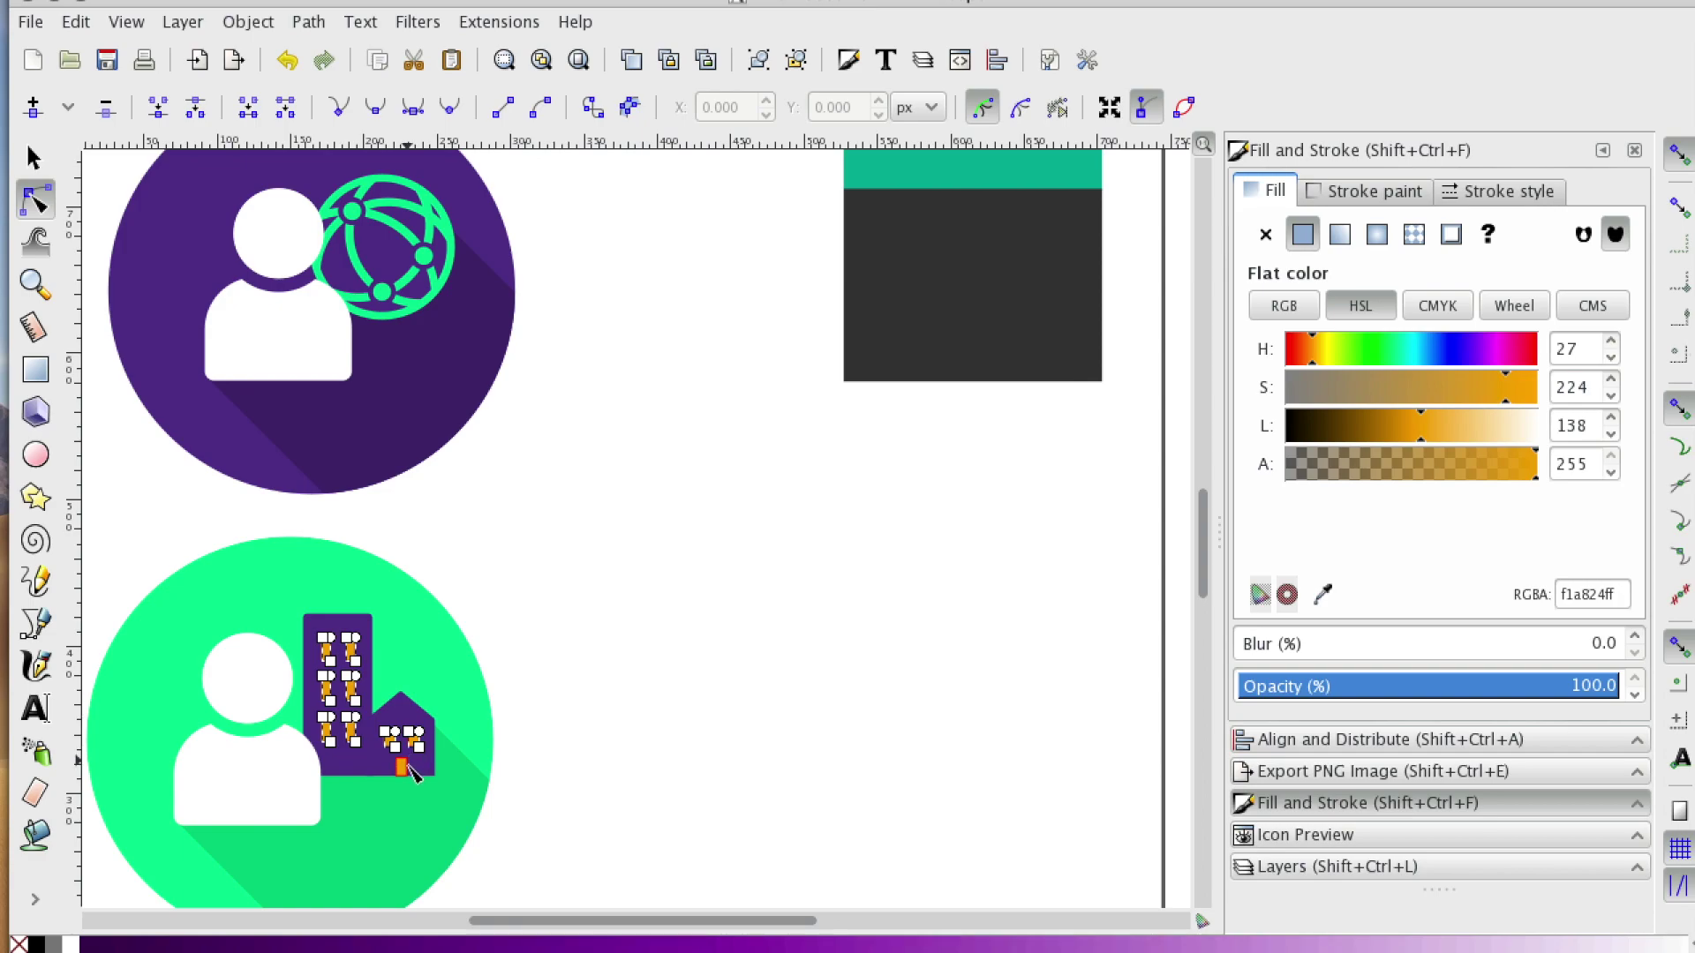
shift+click(405, 773)
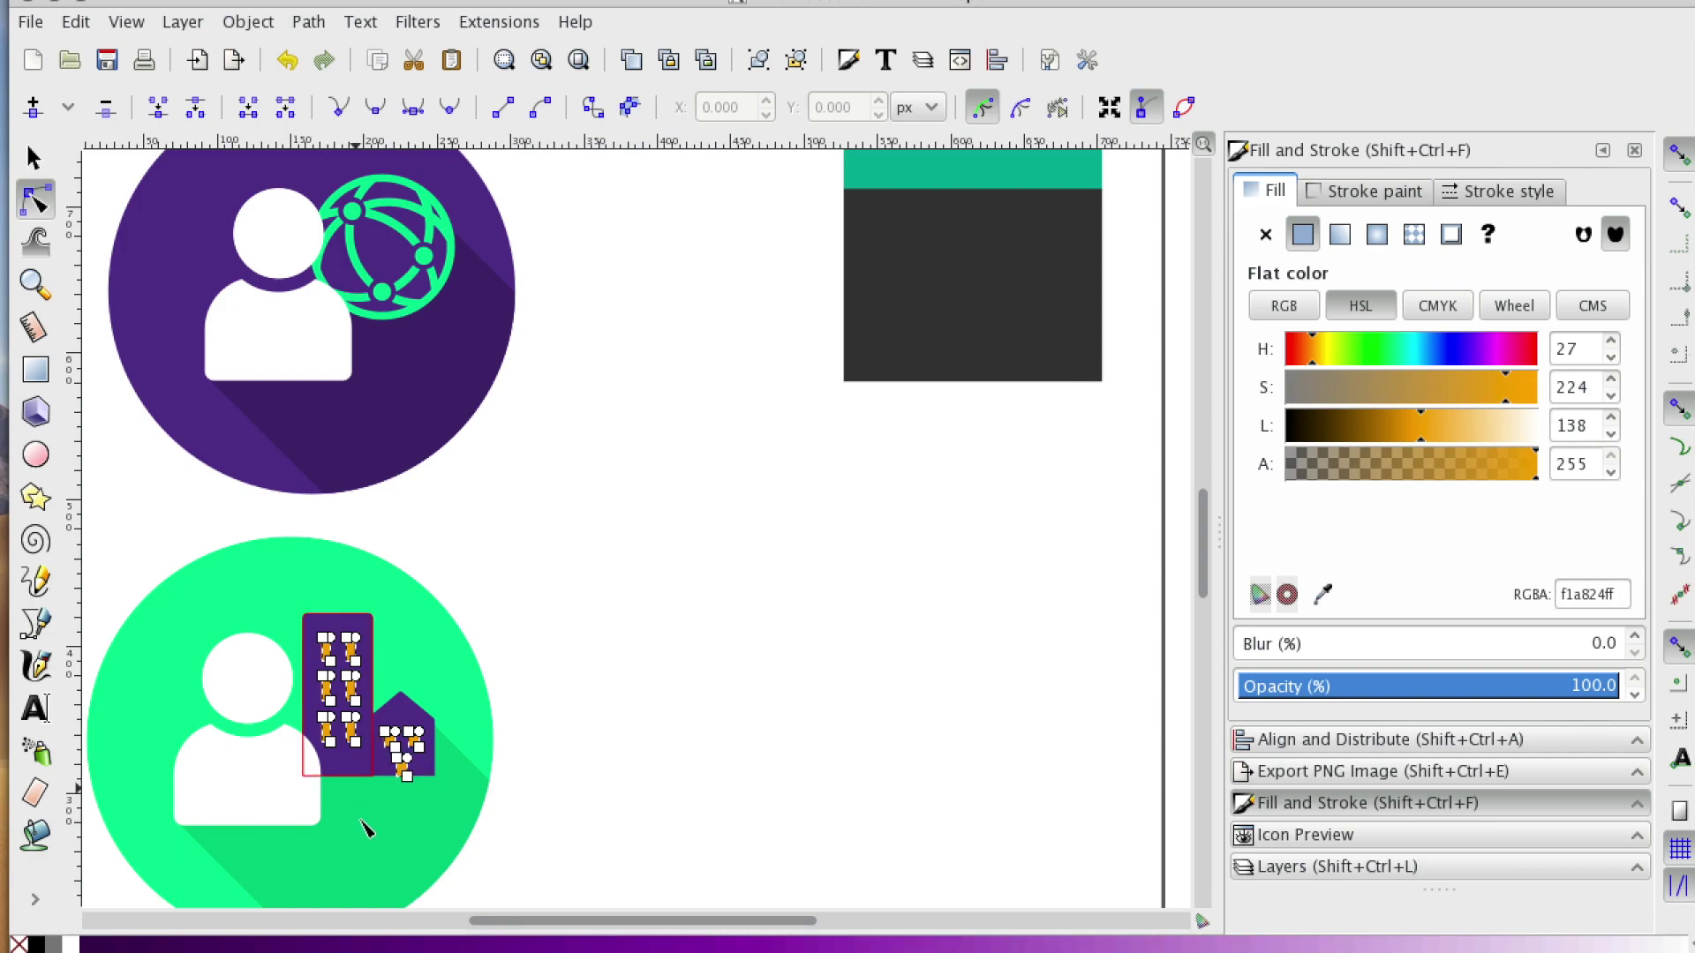
shift+click(408, 719)
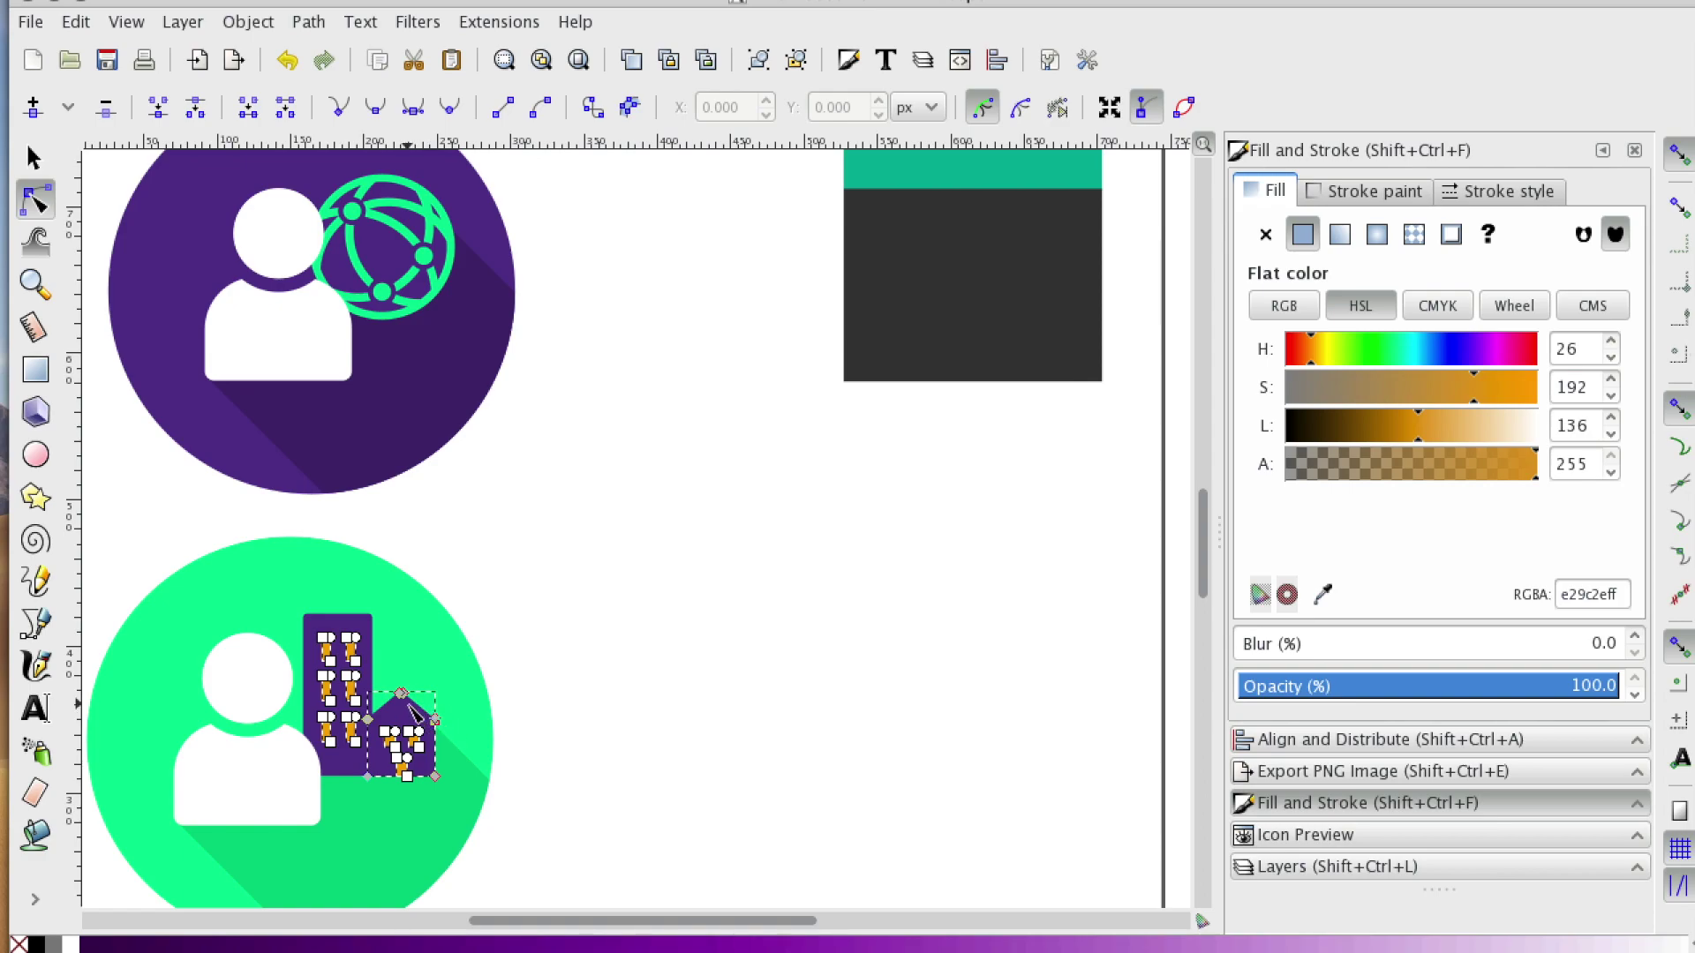
click(420, 749)
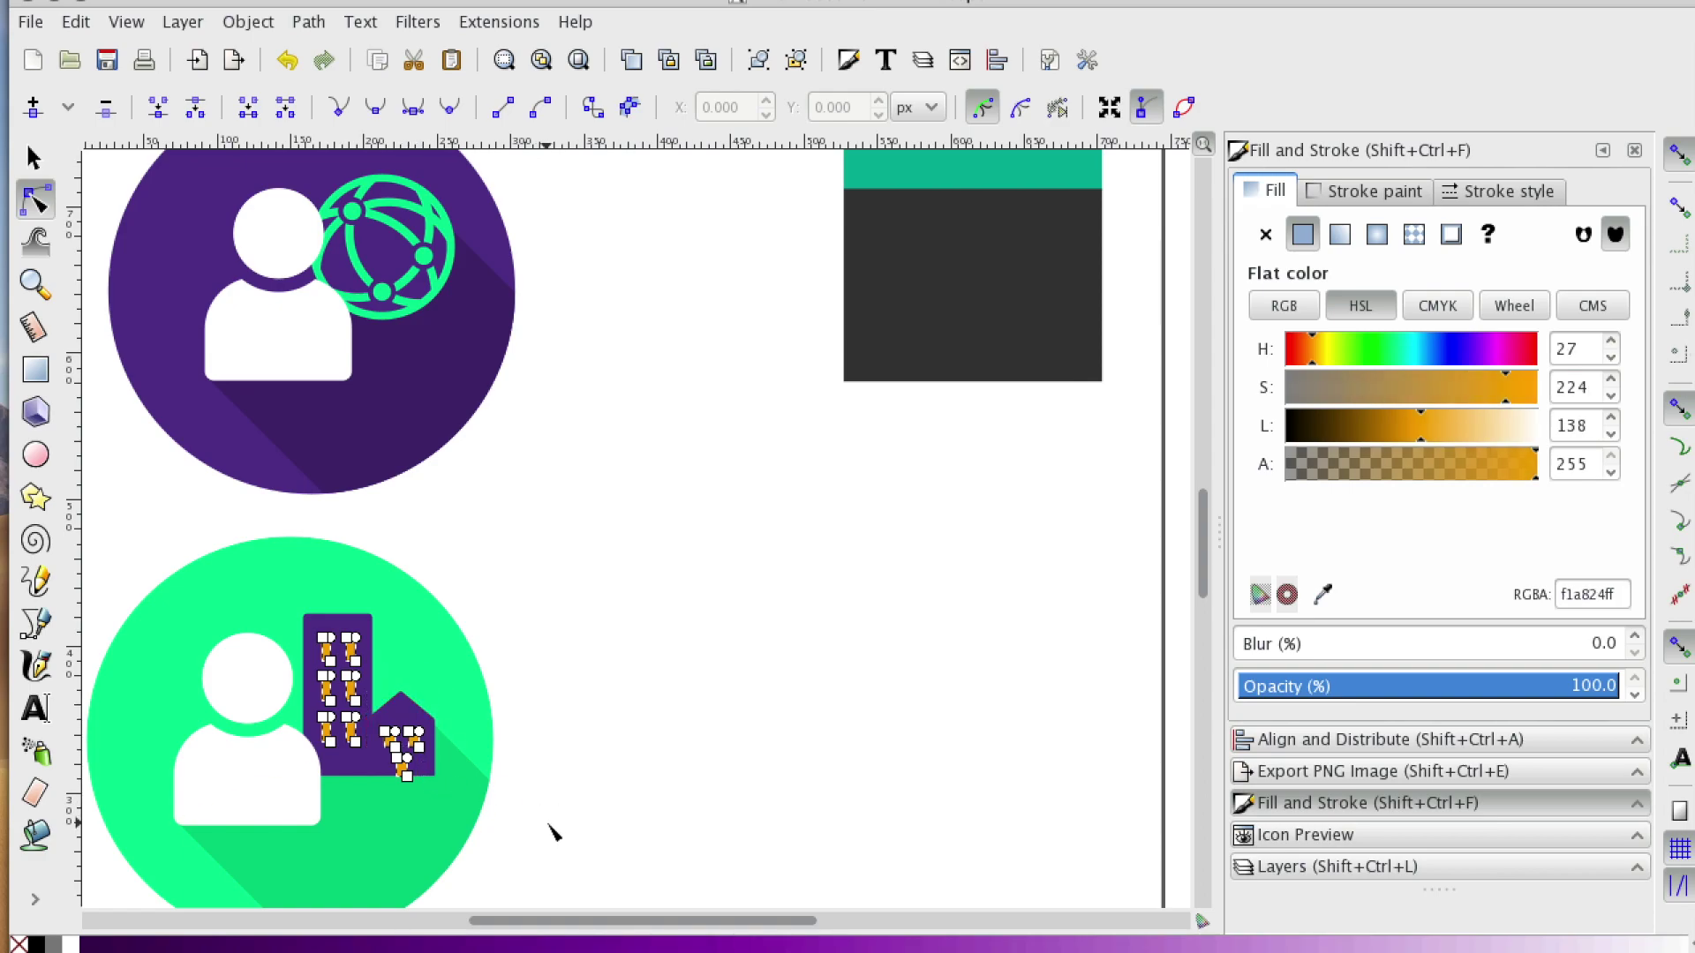
- Fill the windows and door with the circle's bright green #03F199, then deselect
click(1321, 594)
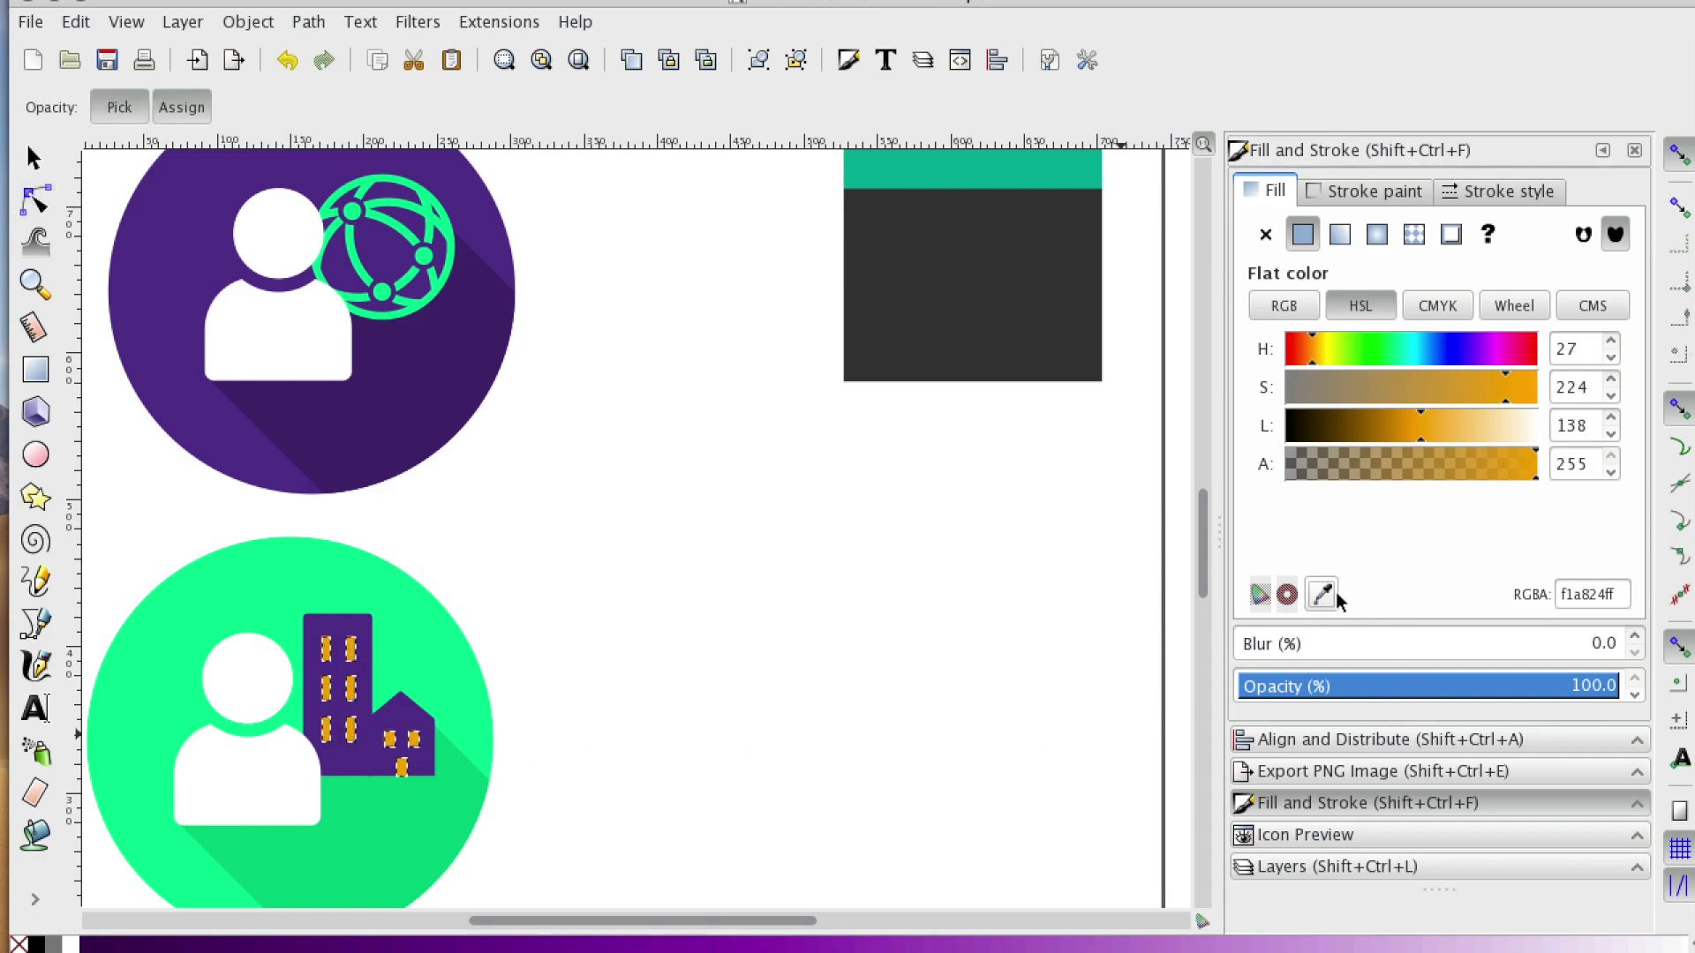
click(452, 682)
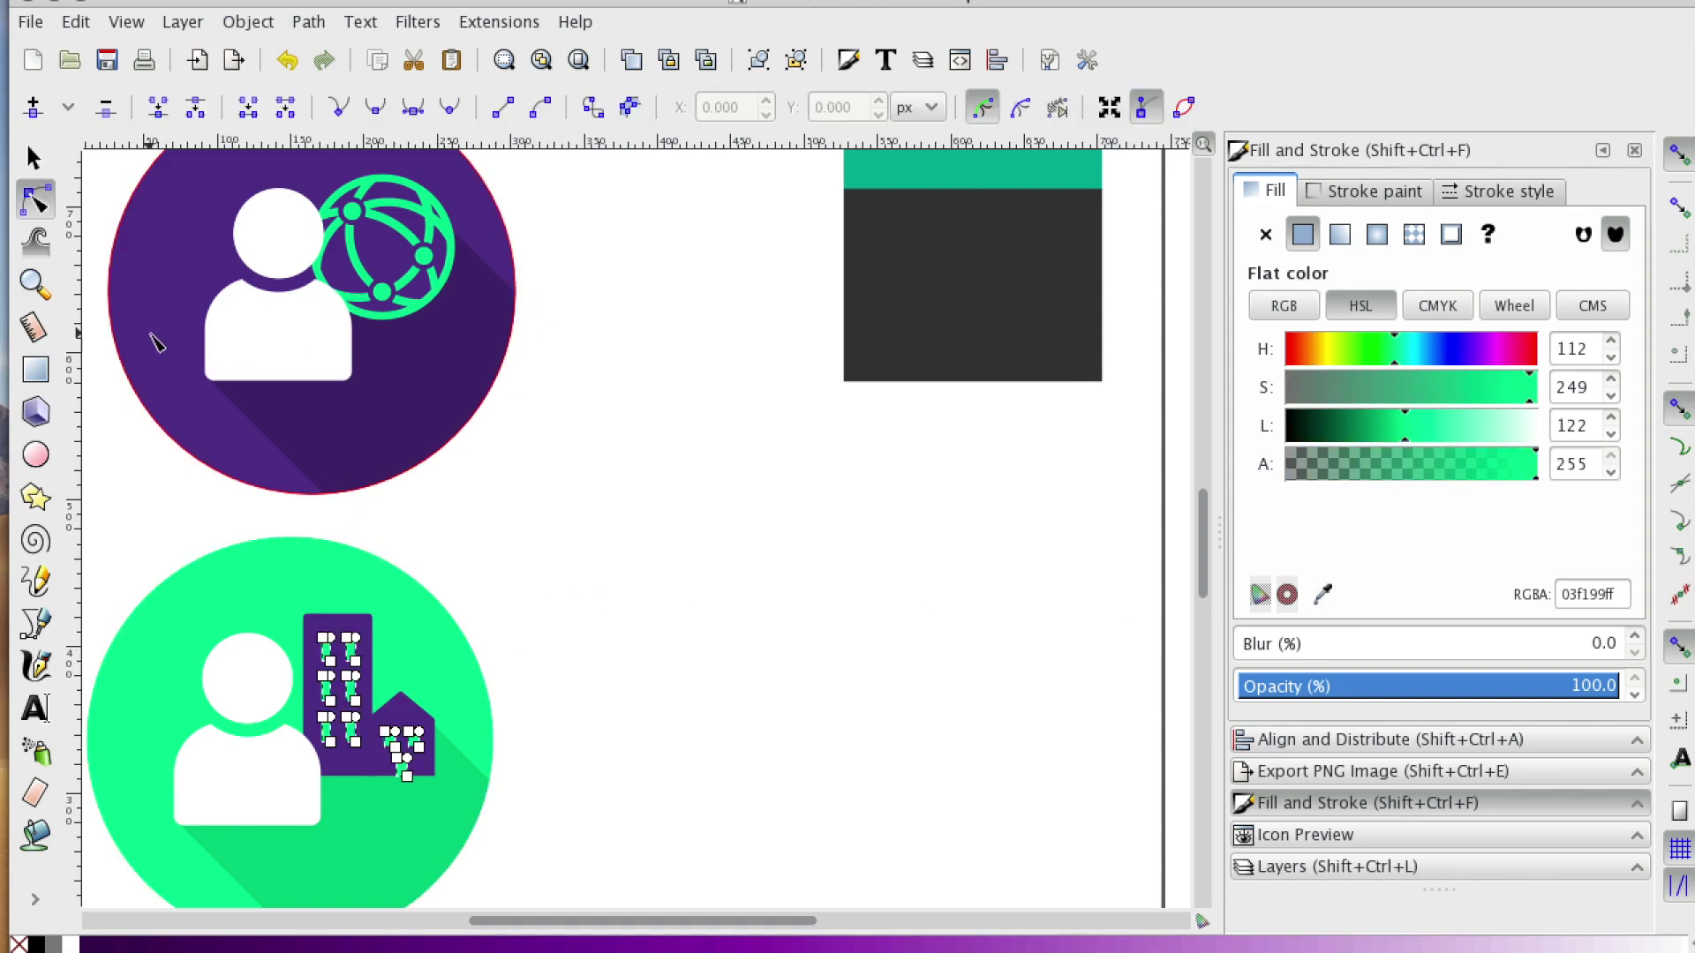
key(s)
click(549, 560)
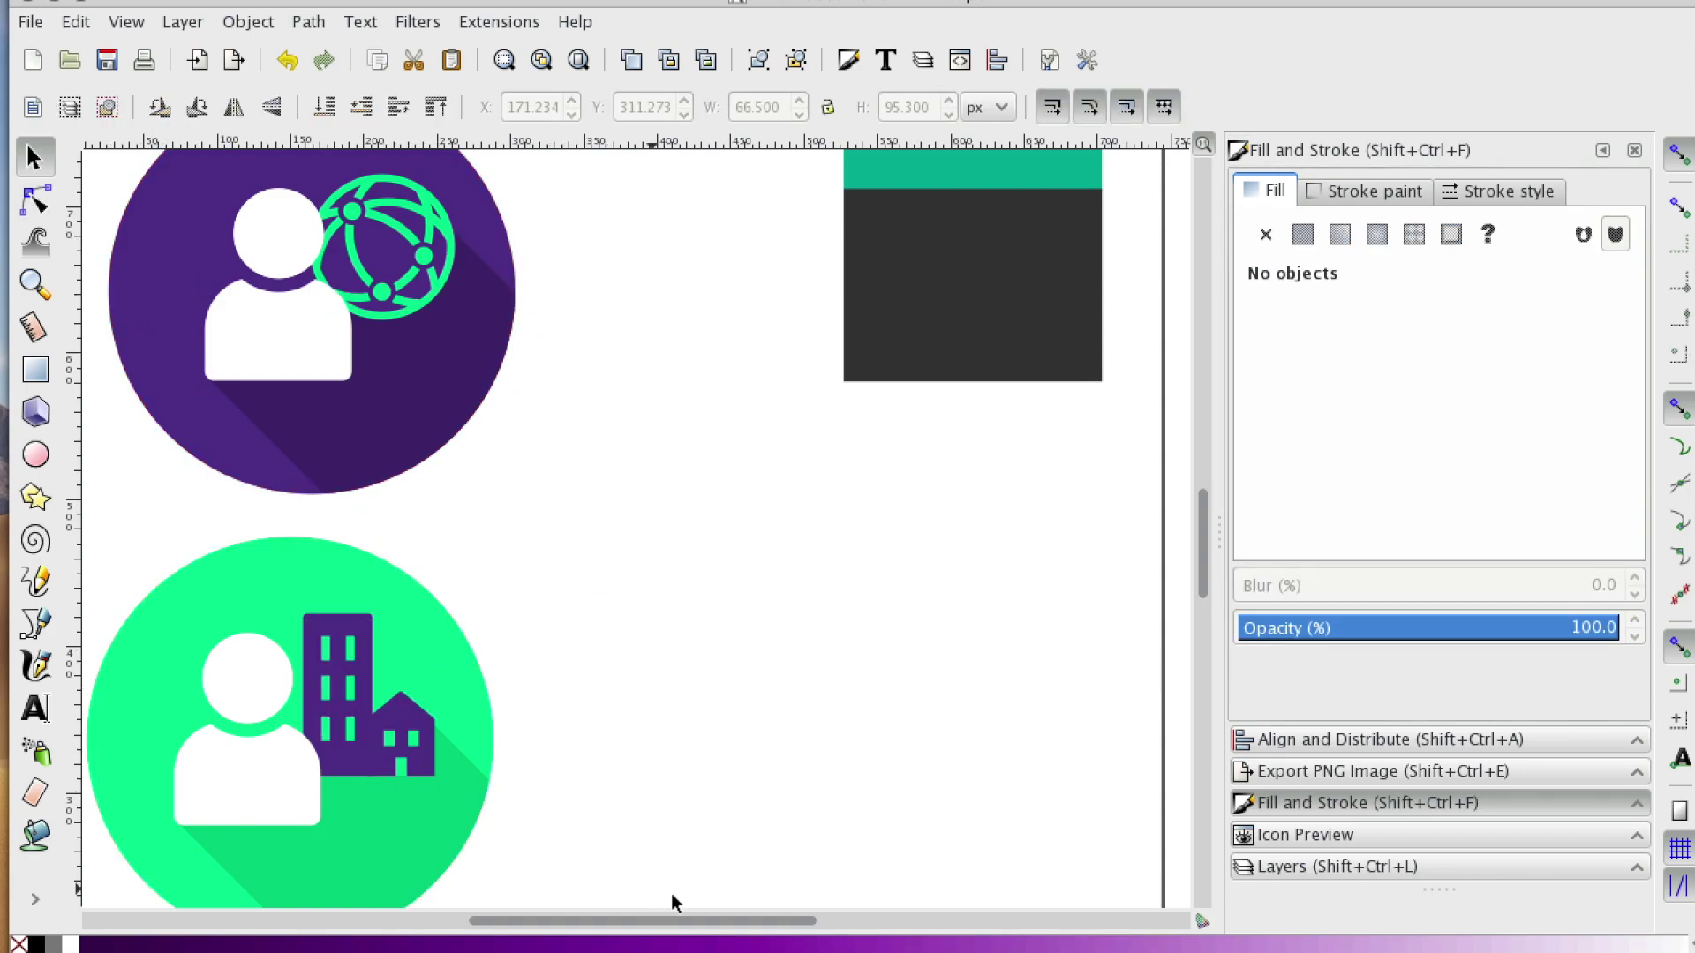
drag(715, 922, 630, 914)
scroll(653, 779, down, 4)
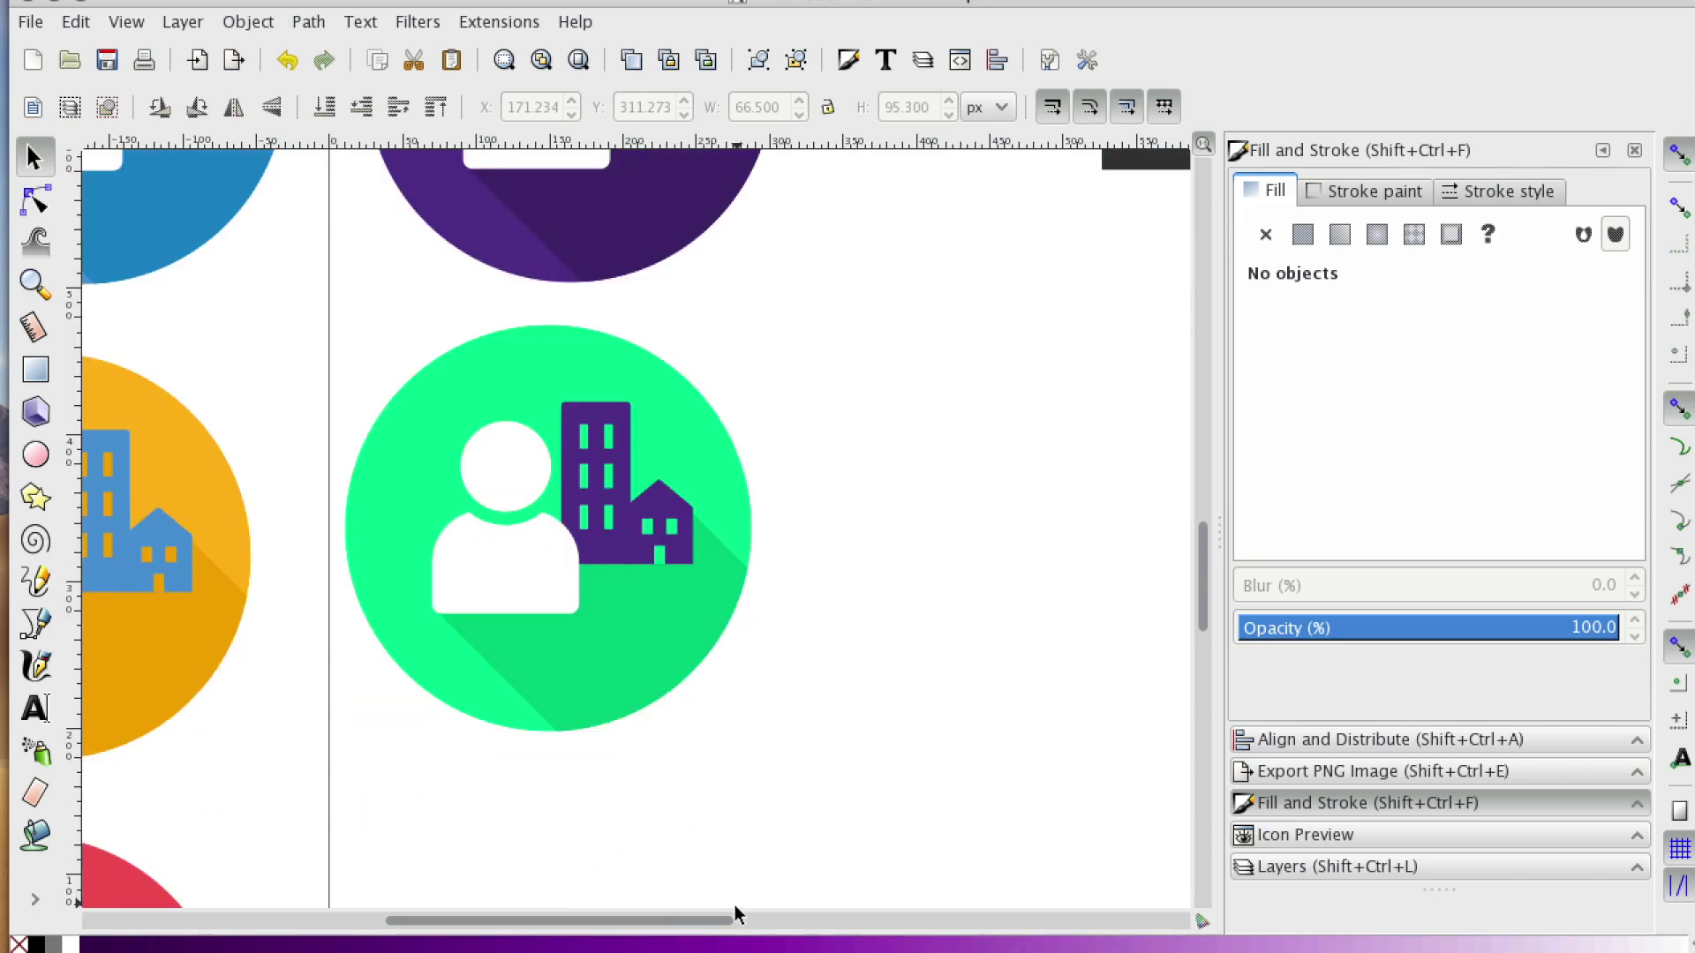
drag(734, 913, 616, 911)
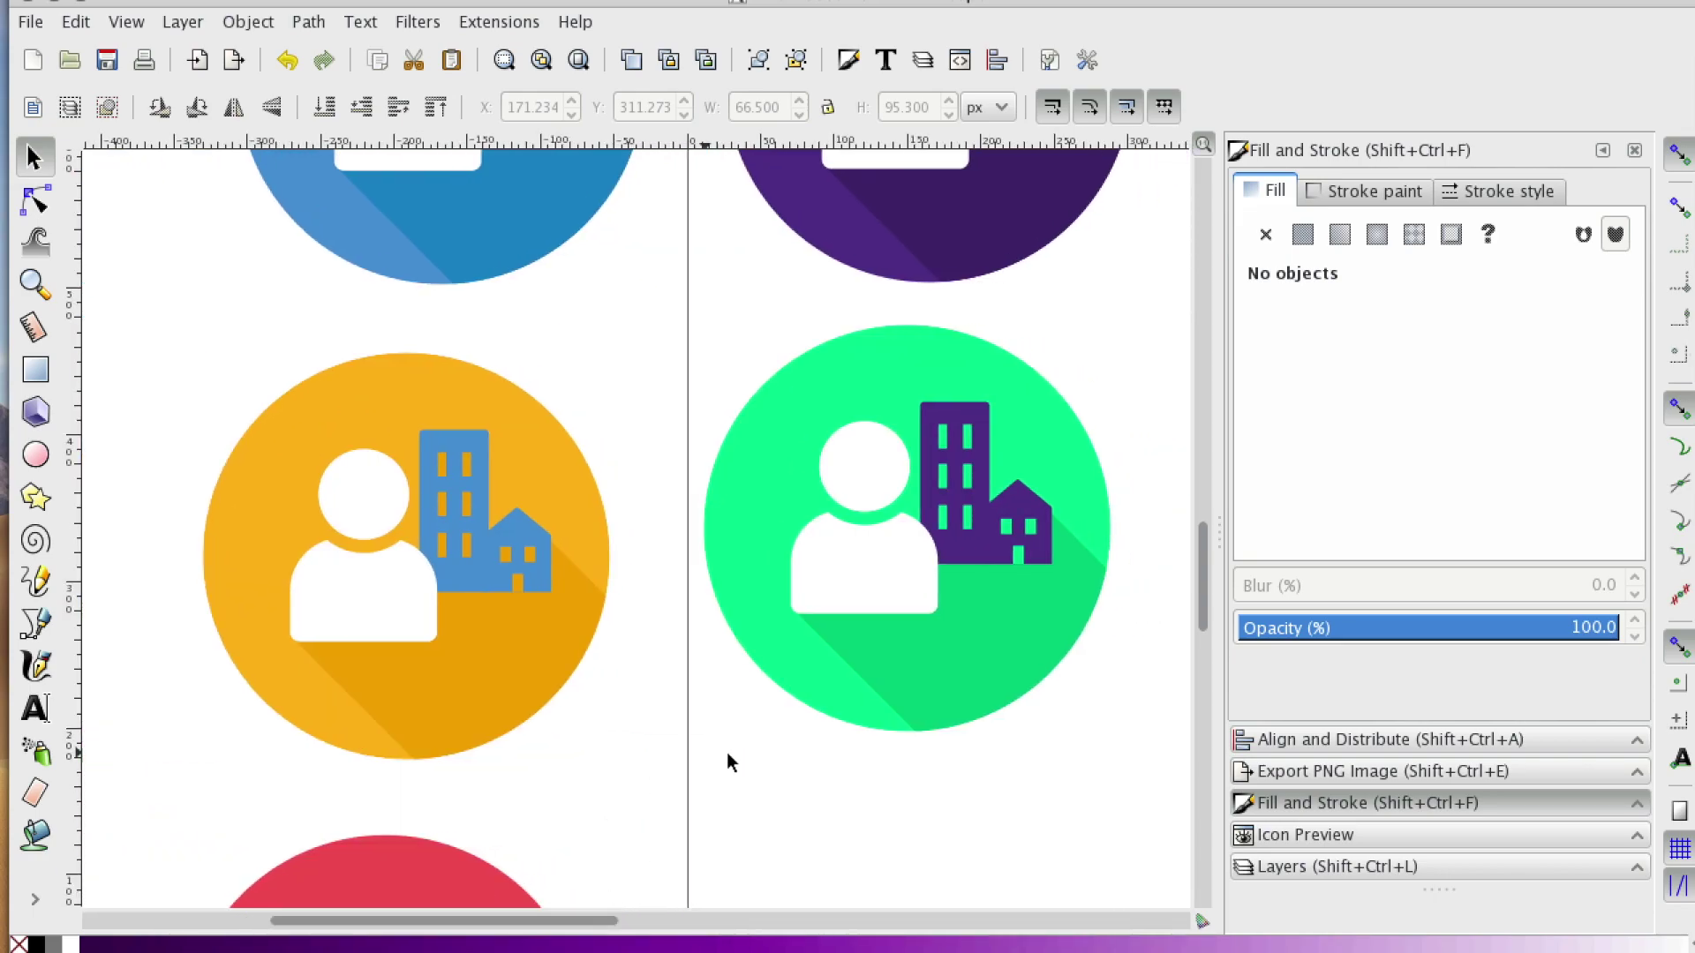
scroll(751, 764, up, 2)
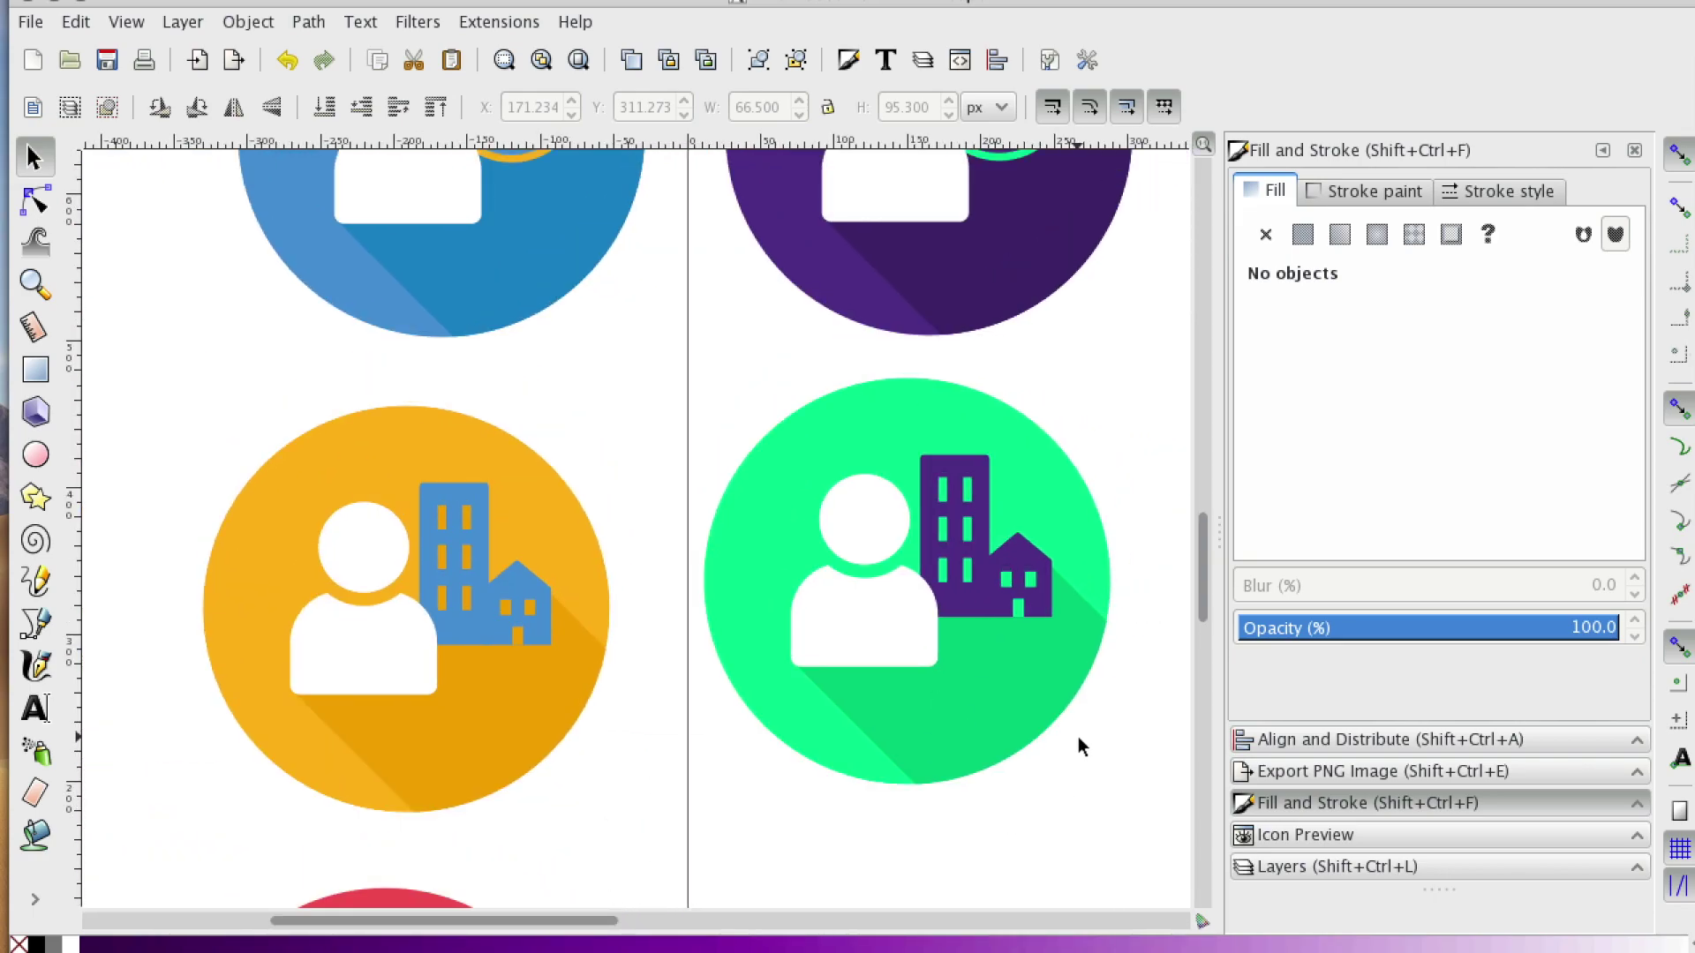
scroll(1087, 737, up, 10)
scroll(1116, 746, down, 9)
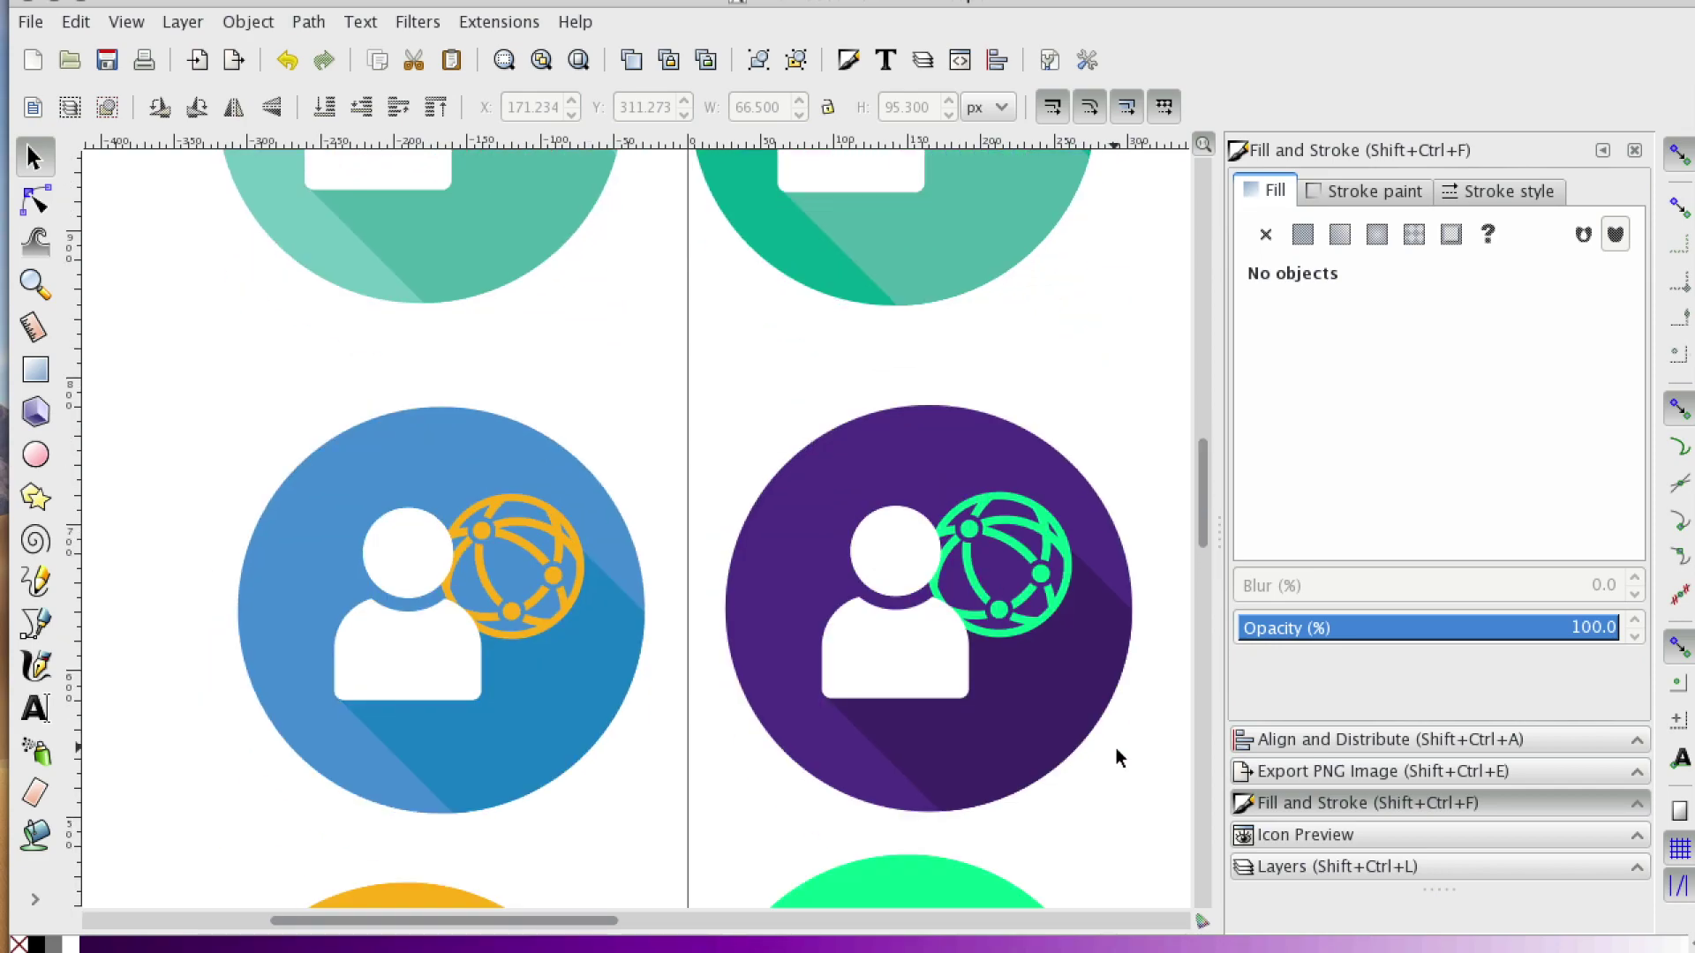